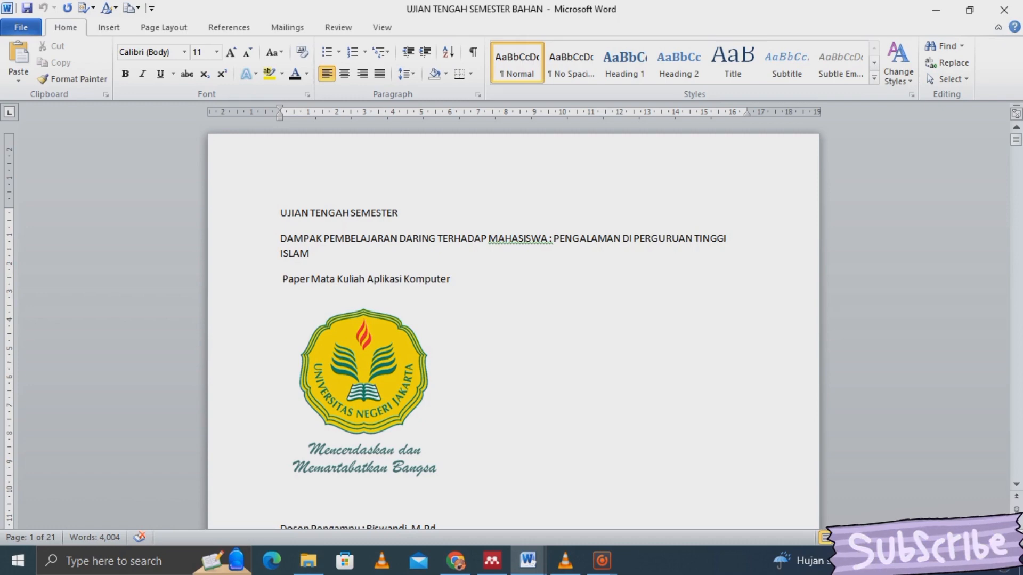
- Review the cover page lines and select the cover text from the title down
left_click(72, 258)
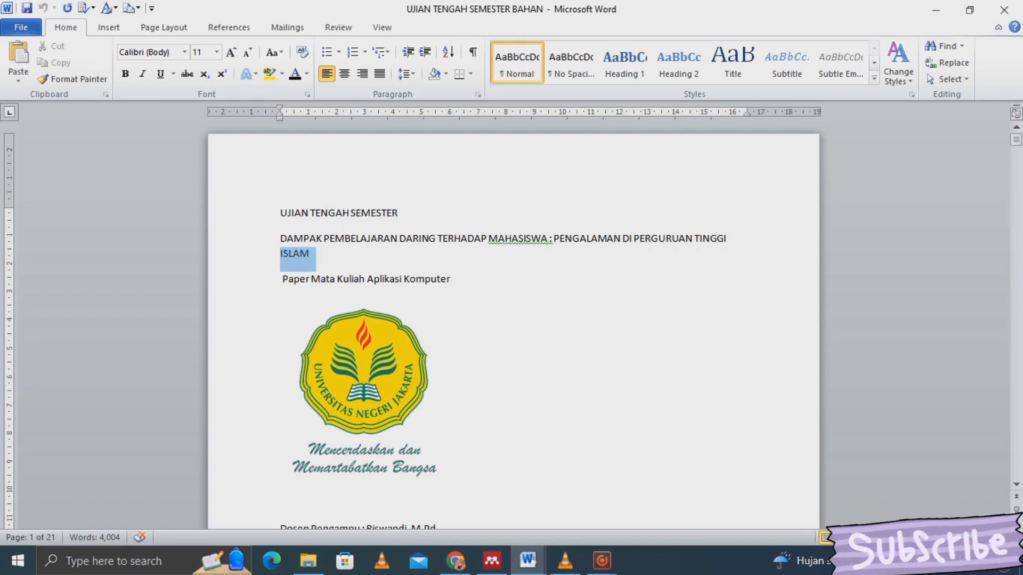
key("Down")
key("Down")
key("Down")
key("Down")
key("Down")
key("Down")
key("Down")
key("Down")
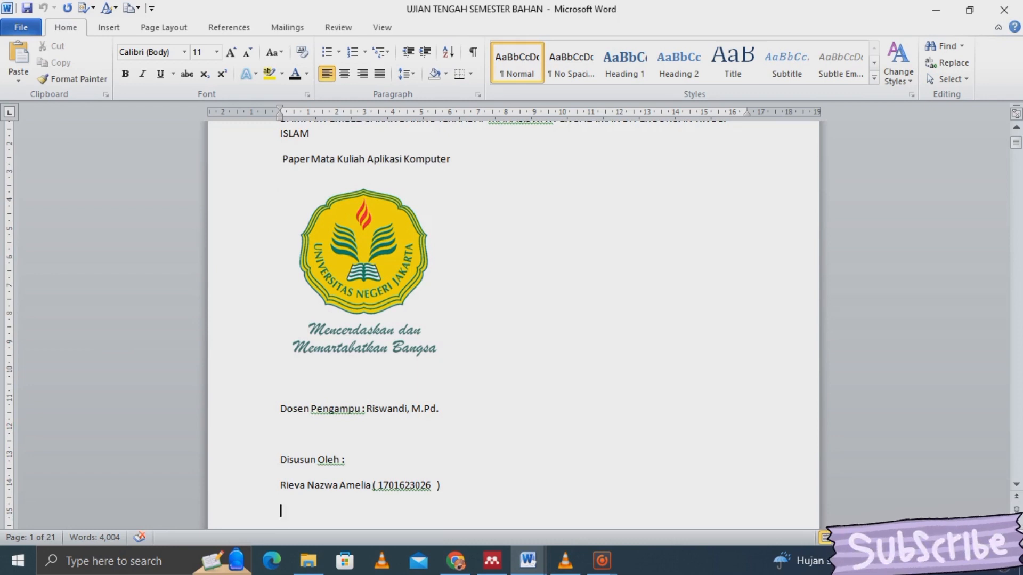
left_click(314, 484)
left_click(317, 460)
key("Up")
key("Up")
key("Up")
key("Up")
key("Up")
key("Up")
key("Up")
key("Up")
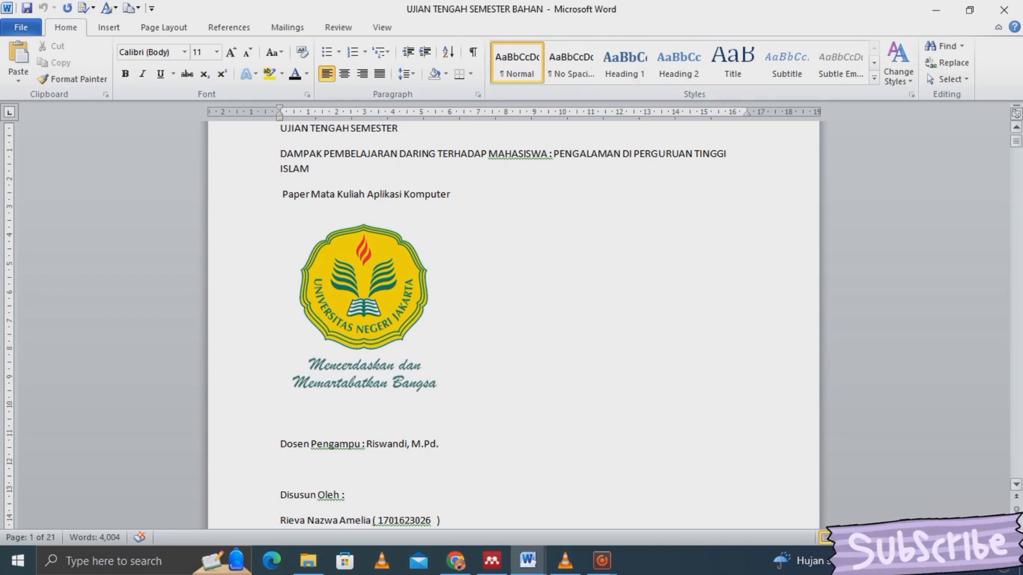
left_click_drag(1017, 141, 1017, 138)
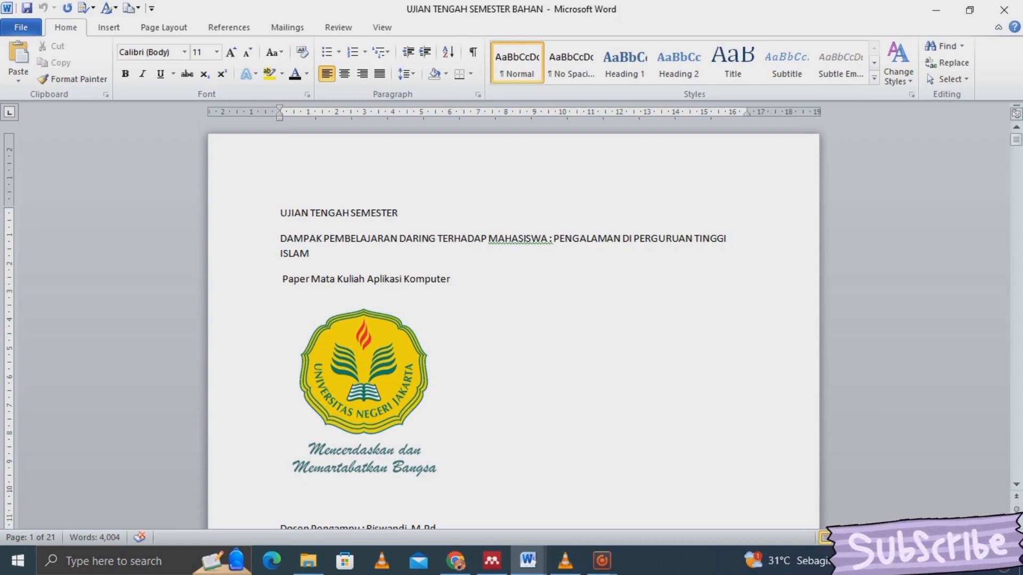
left_click(258, 214)
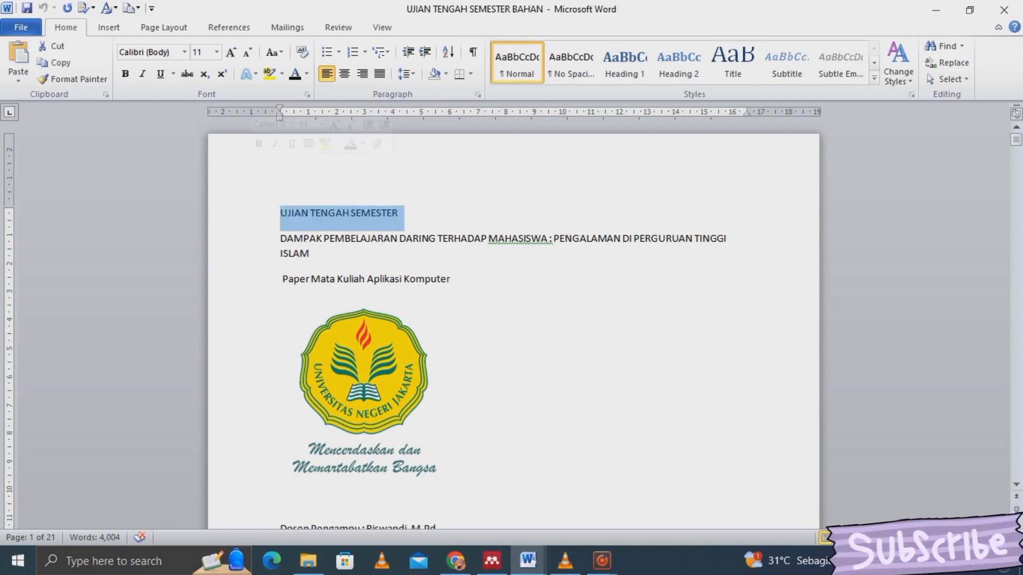
left_click(452, 278)
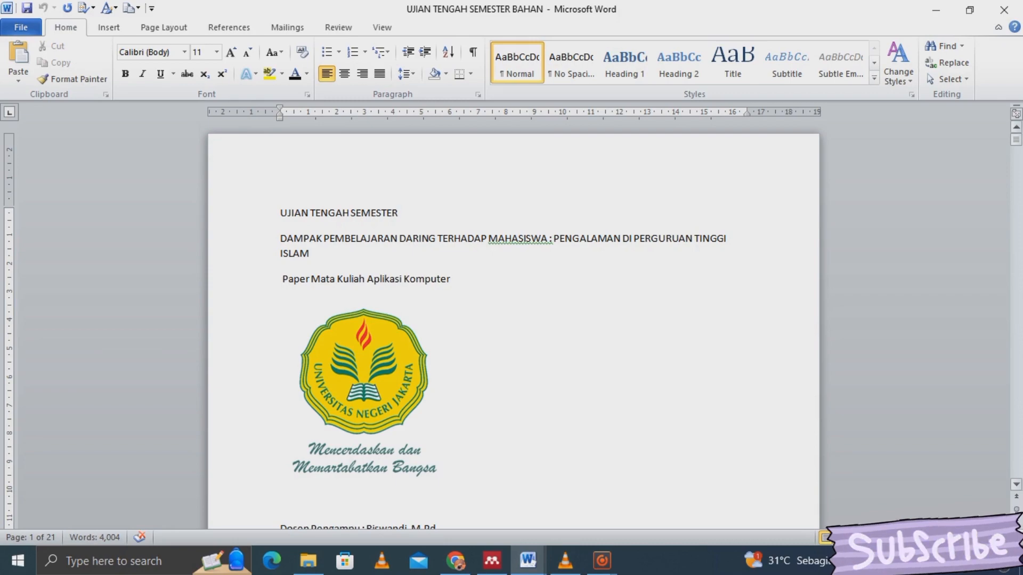
mouse_move(1016, 138)
left_mouse_down()
mouse_move(1016, 315)
mouse_move(1017, 139)
left_mouse_up()
left_click_drag(281, 213, 298, 354)
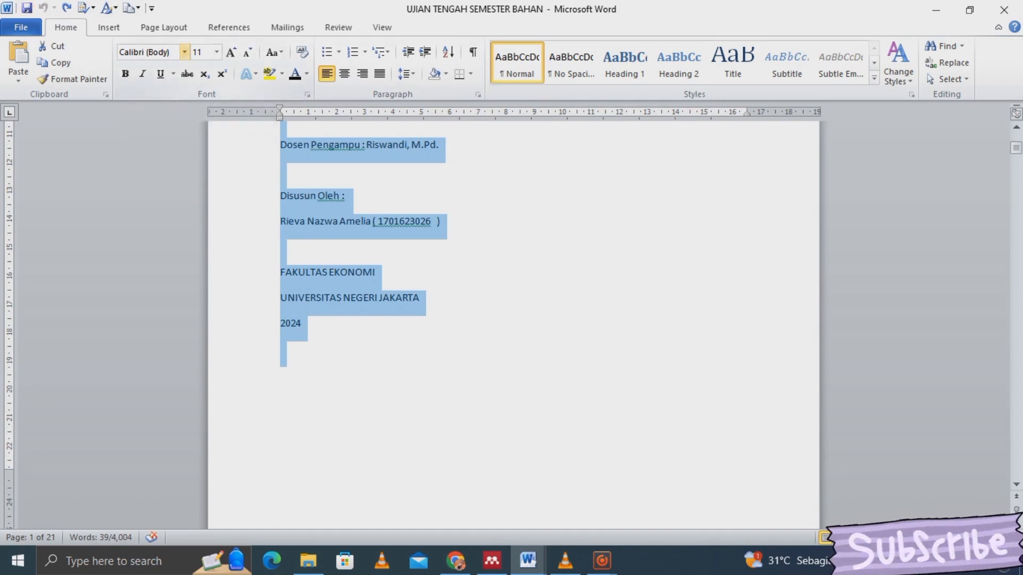
- Make the cover text Times New Roman 14 pt, centred, with 1.0 line spacing
left_click(184, 52)
left_click(189, 137)
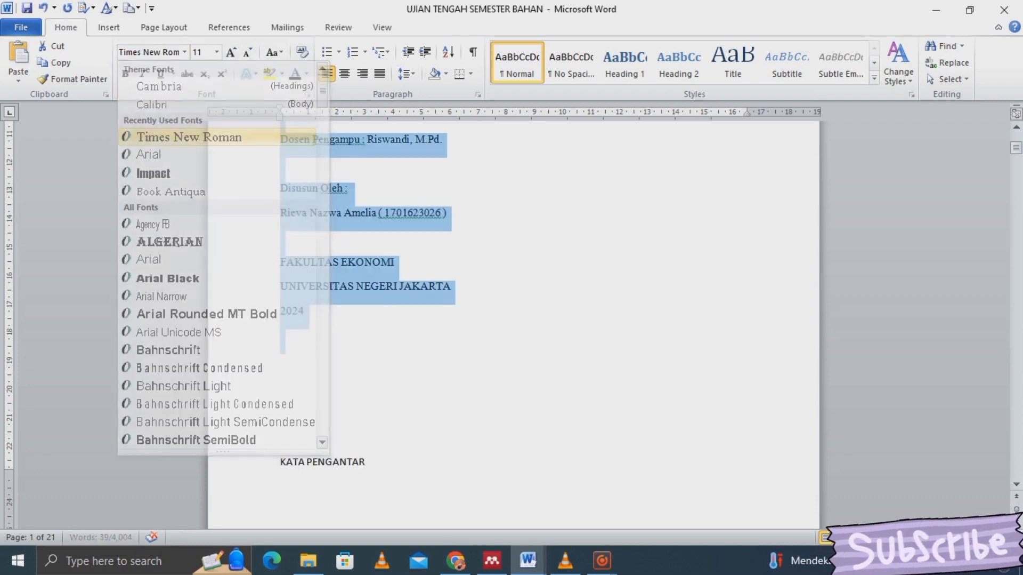
left_click(217, 52)
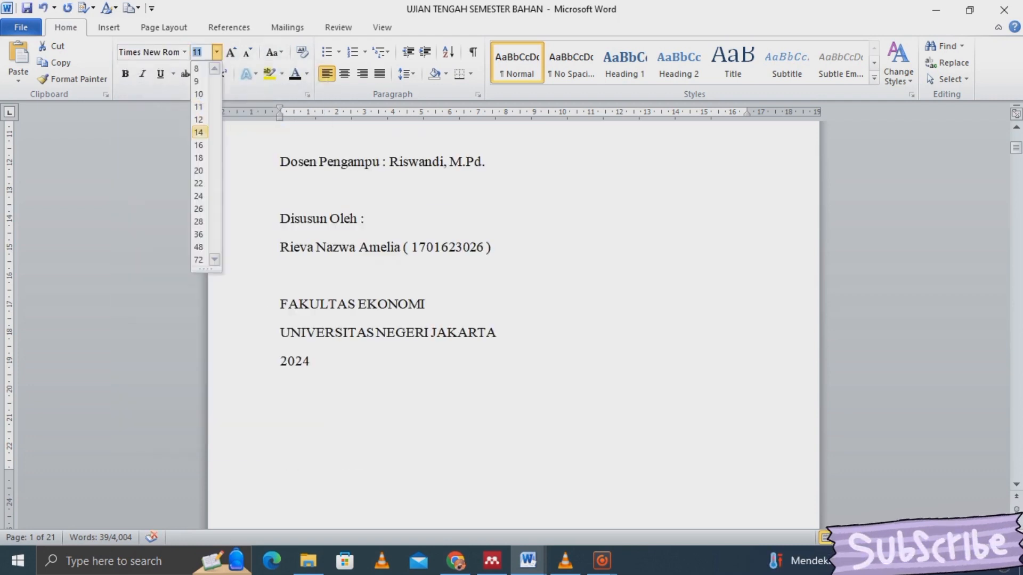
left_click(198, 132)
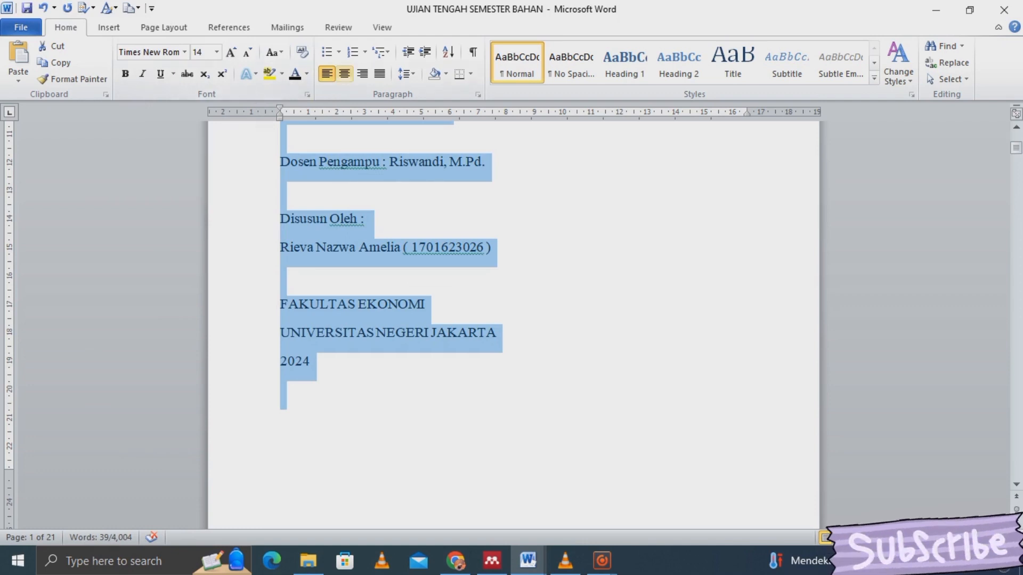
left_click(344, 74)
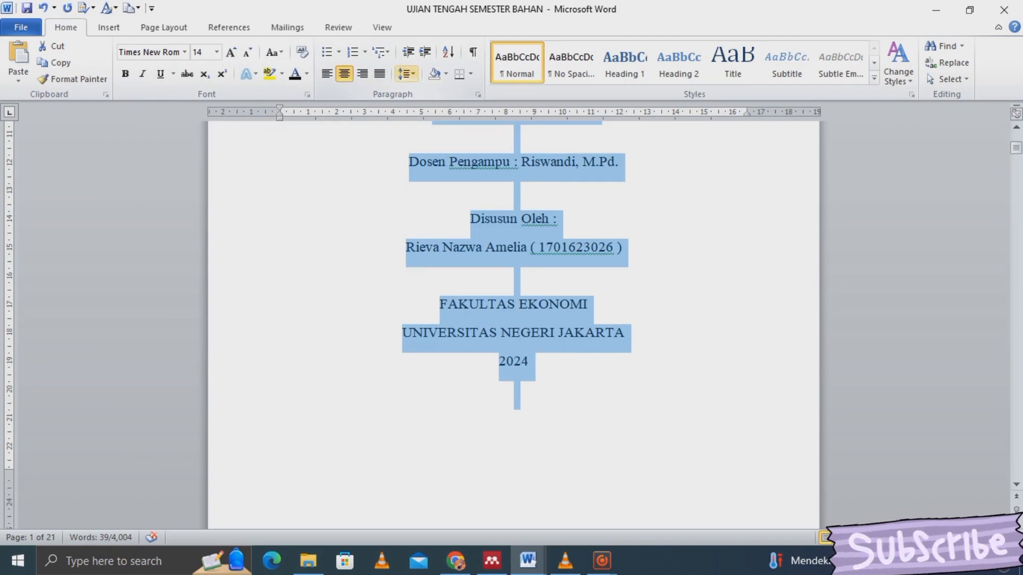
left_click(407, 73)
left_click(426, 92)
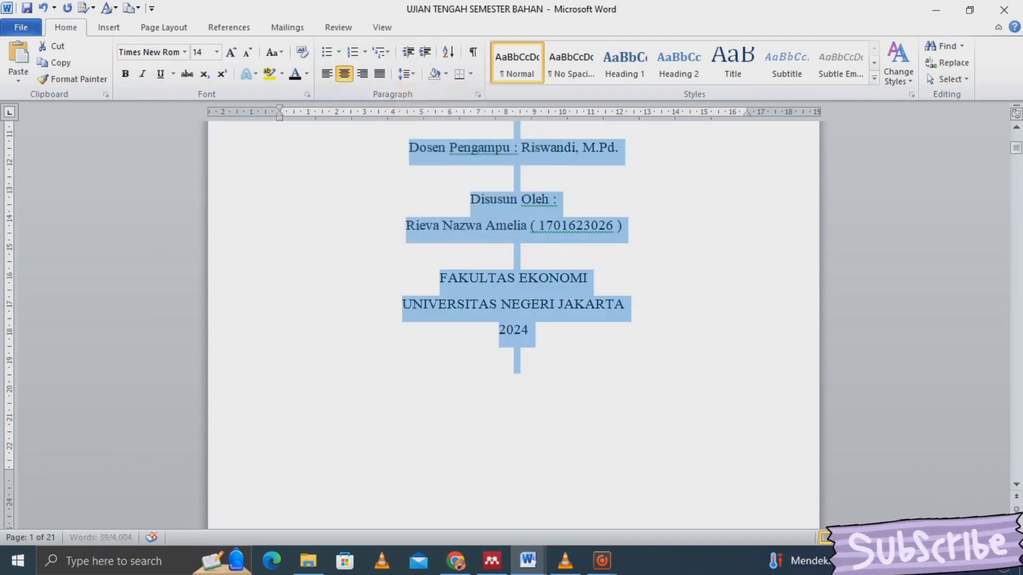
- Shrink the lecturer, 'Disusun Oleh' and author lines to 12 pt
left_click(520, 277)
left_click_drag(622, 225, 461, 134)
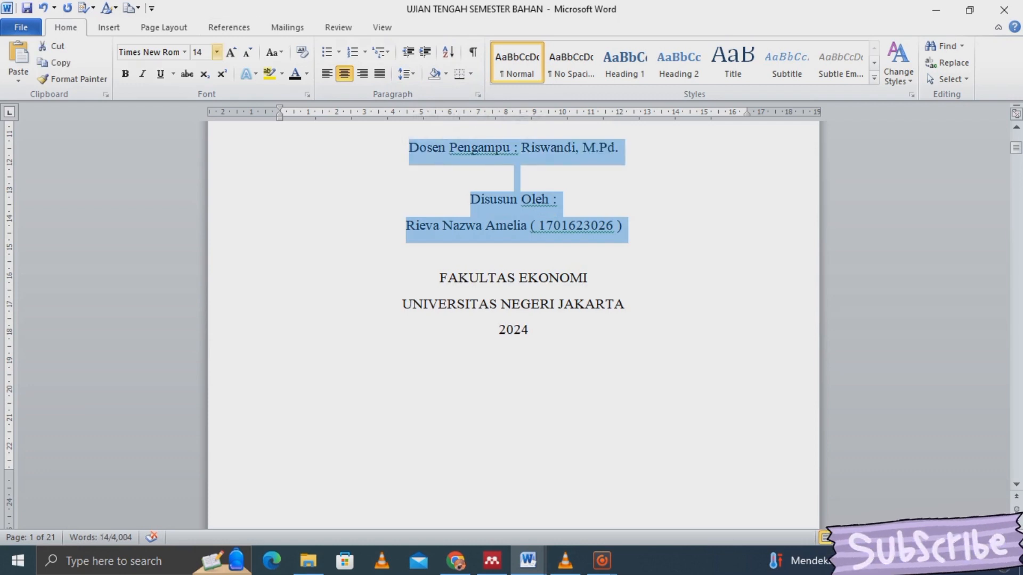
left_click(216, 51)
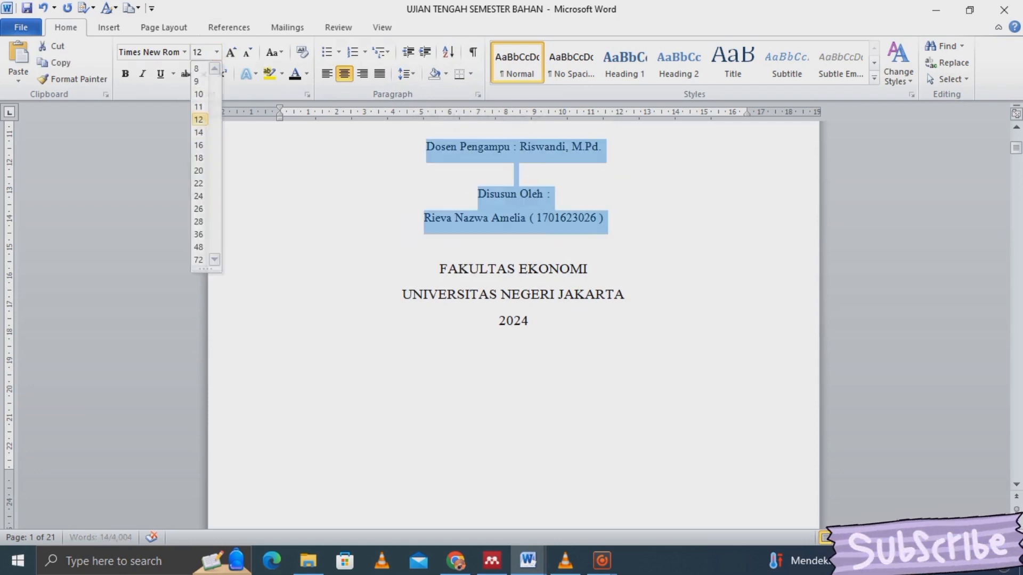
left_click(198, 118)
left_click(515, 242)
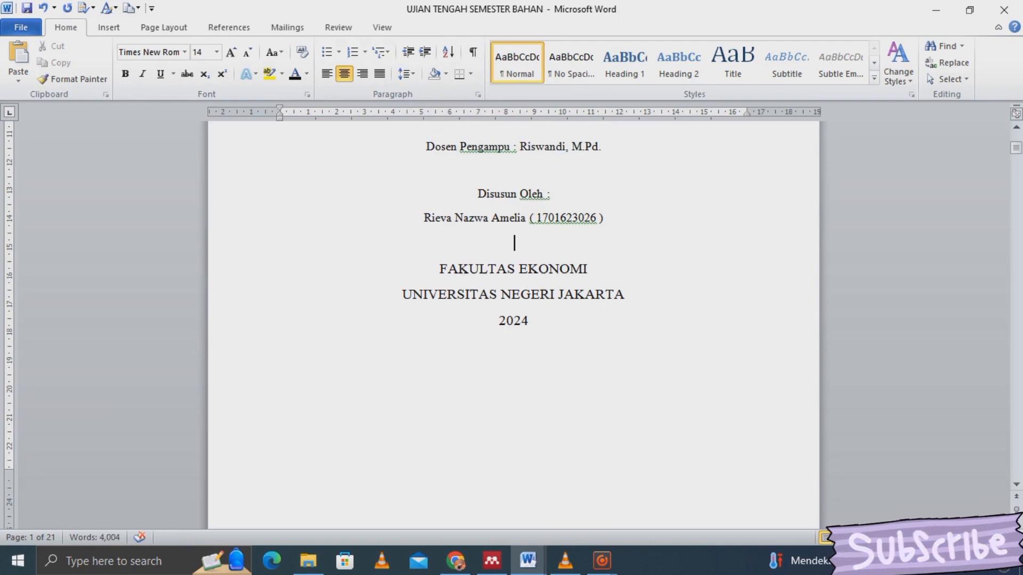
- Go back to the cover title and move down to the foreword page
scroll(515, 217, "up", 5)
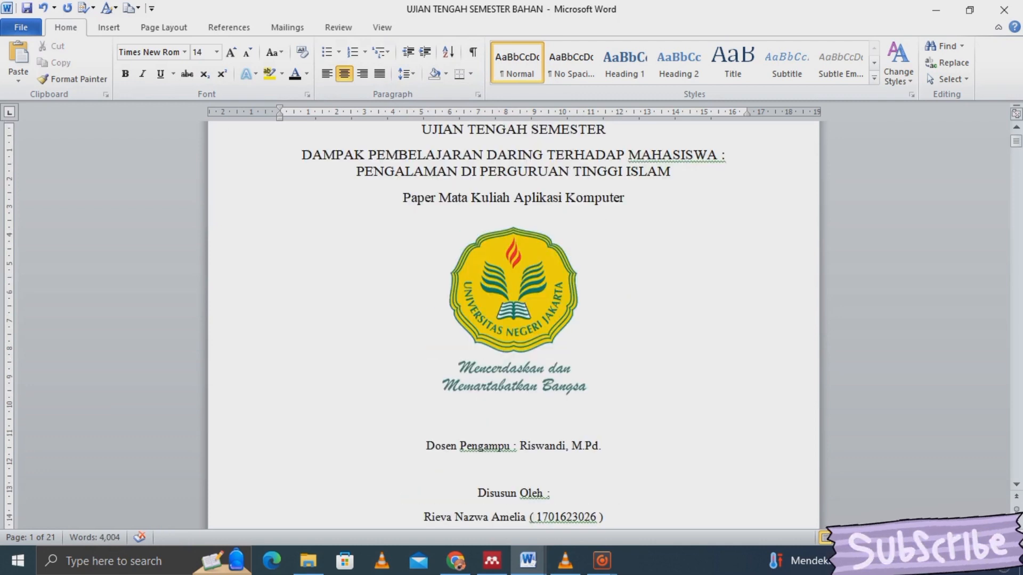
scroll(515, 320, "up", 3)
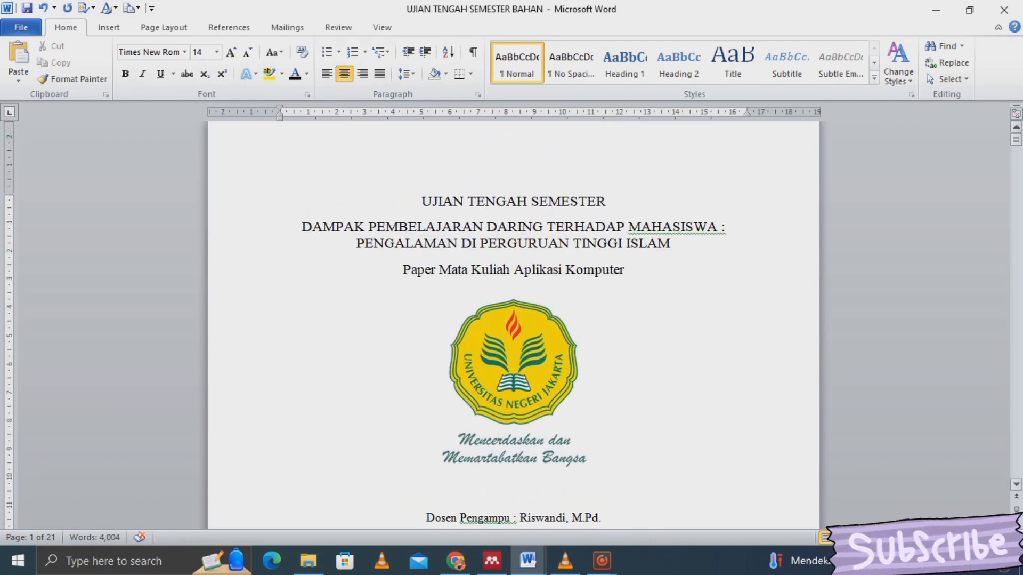
left_click(608, 213)
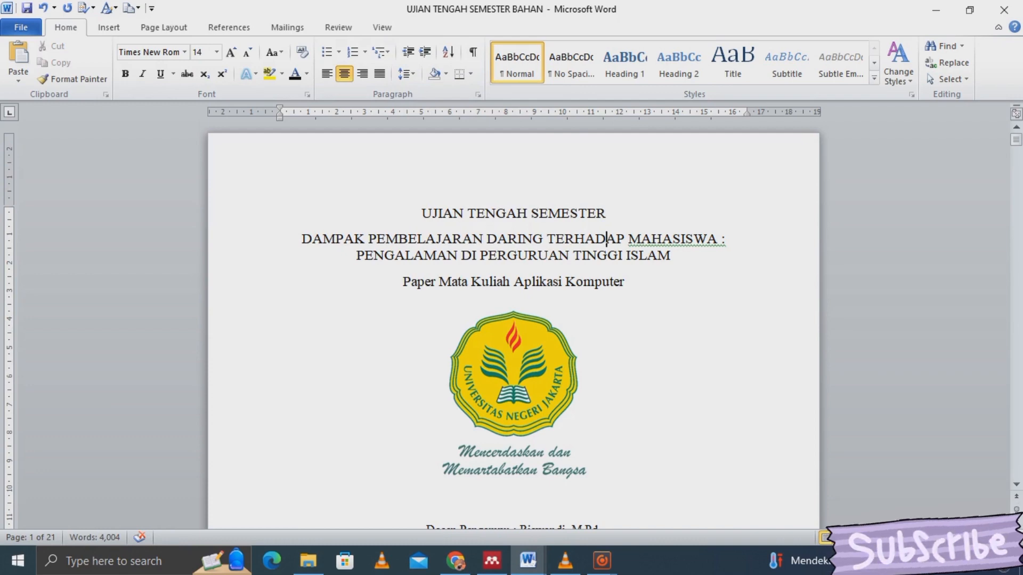
key("Down")
key("Down")
key("Down")
key("Down")
key("Down")
key("Down")
key("Down")
key("Down")
key("Down")
key("Down")
key("Down")
key("Down")
key("Down")
key("Down")
key("Down")
key("Down")
key("Down")
key("Down")
key("Down")
key("Down")
key("Down")
key("Down")
key("Down")
key("Down")
key("Down")
key("Down")
key("Down")
key("Down")
key("Down")
key("Down")
key("Down")
key("Down")
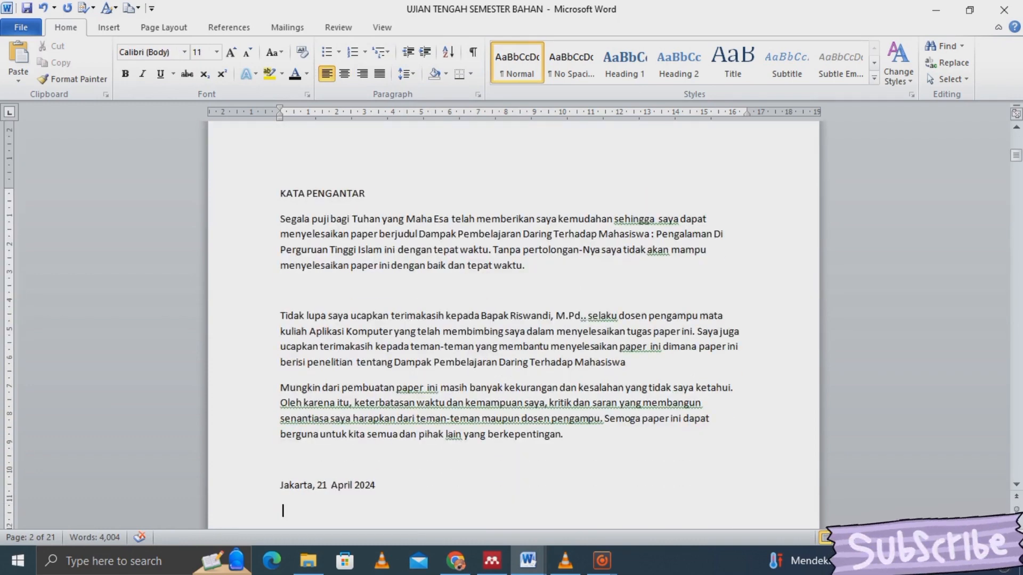
- Select the body text from KATA PENGANTAR down through the end of item 10
left_click(281, 194)
key("shift+Down")
key("shift+Down")
key("shift+Down")
key("shift+Down")
key("shift+Down")
key("shift+Down")
key("shift+Down")
key("shift+Down")
key("shift+Down")
key("shift+Down")
key("shift+Down")
key("shift+Down")
key("shift+Down")
key("shift+Down")
key("shift+Down")
key("shift+Down")
key("shift+Down")
key("shift+Down")
key("shift+Down")
key("shift+Down")
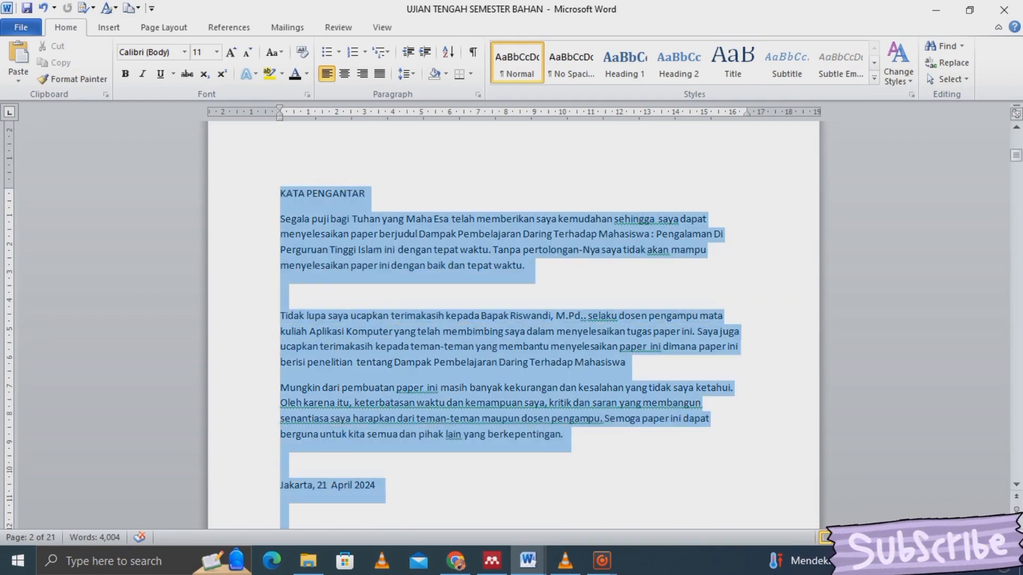
key("shift+Down")
key("shift+Down")
key("shift+Down")
key("shift+Down")
key("shift+Down")
key("shift+Down")
key("shift+Down")
key("shift+Down")
key("shift+Down")
key("shift+Down")
key("shift+Down")
key("shift+Down")
key("shift+Down")
key("shift+Down")
key("shift+Down")
key("shift+Down")
key("shift+Down")
key("shift+Down")
key("shift+Down")
key("shift+Down")
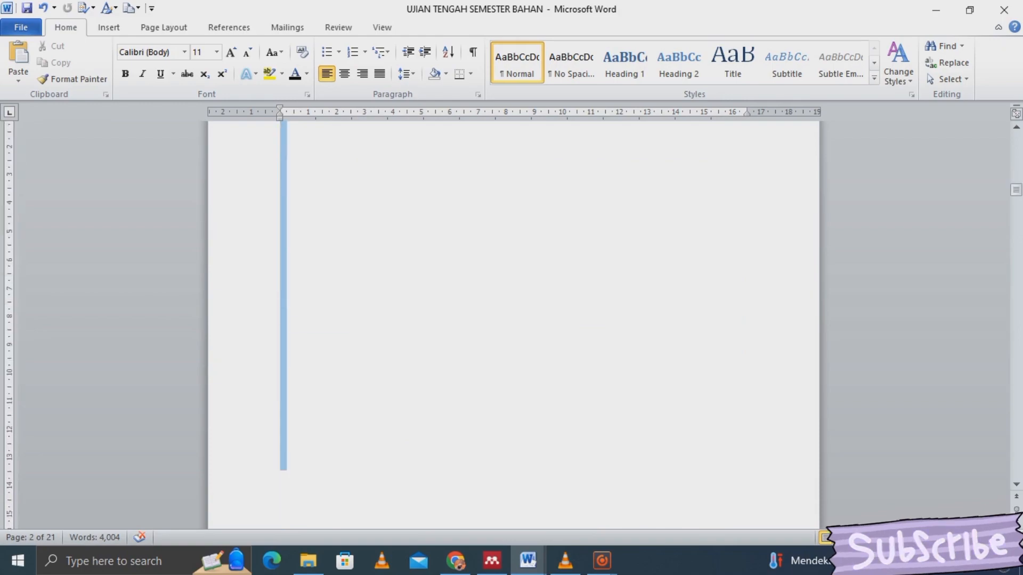
key("shift+Down")
key("shift+Down")
key("shift+Down")
key("shift+Down")
key("shift+Down")
key("shift+Down")
key("shift+Down")
key("shift+Down")
key("shift+Down")
key("shift+Down")
key("shift+Down")
key("shift+Down")
key("shift+Down")
key("shift+Down")
key("shift+Down")
key("shift+Down")
key("shift+Down")
key("shift+Down")
key("shift+Down")
key("shift+Down")
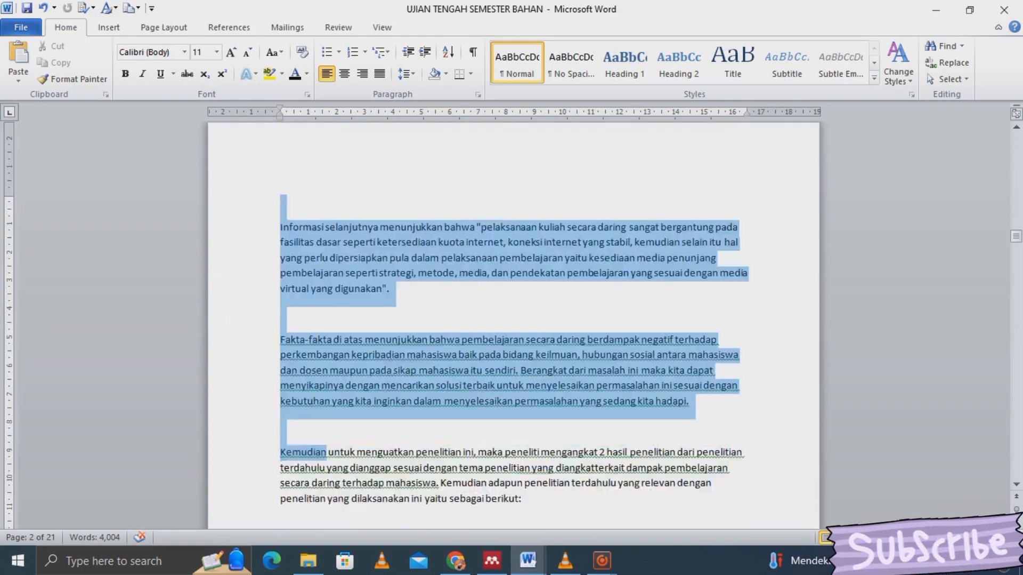
key("shift+Down")
key("shift+Down")
key("shift+Down")
key("shift+Down")
key("shift+Down")
key("shift+Down")
key("shift+Down")
key("shift+Down")
key("shift+Down")
key("shift+Down")
key("shift+Down")
key("shift+Down")
key("shift+Down")
key("shift+Down")
key("shift+Down")
key("shift+Down")
key("shift+Down")
key("shift+Down")
key("shift+Down")
key("shift+Down")
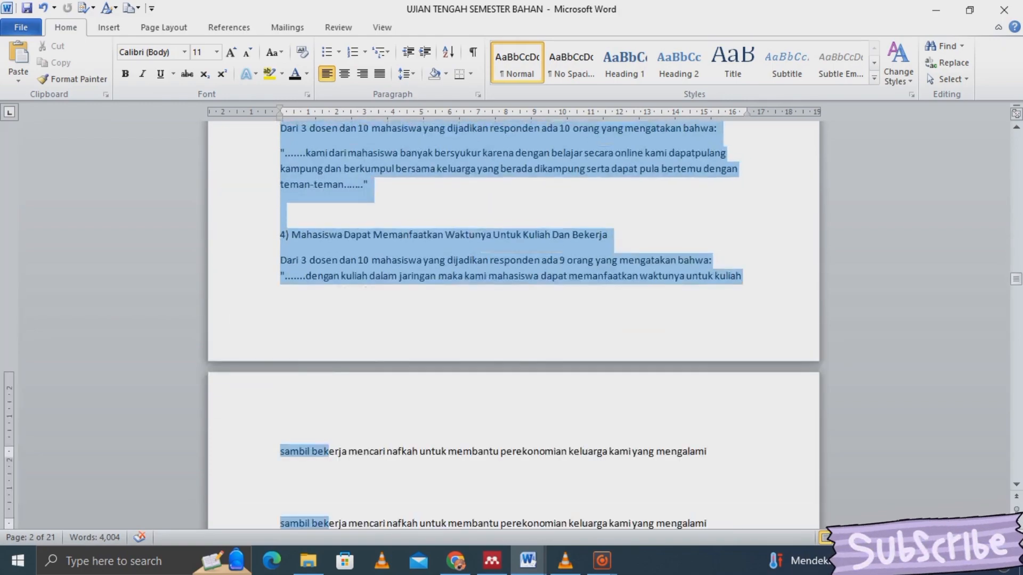
key("shift+Down")
key("shift+Down")
key("shift+Down")
key("shift+Down")
key("shift+Down")
key("shift+Down")
key("shift+Down")
key("shift+Down")
key("shift+Down")
key("shift+Down")
key("shift+Down")
key("shift+Down")
key("shift+Down")
key("shift+Down")
key("shift+Down")
key("shift+Down")
key("shift+Down")
key("shift+Down")
key("shift+Down")
key("shift+Down")
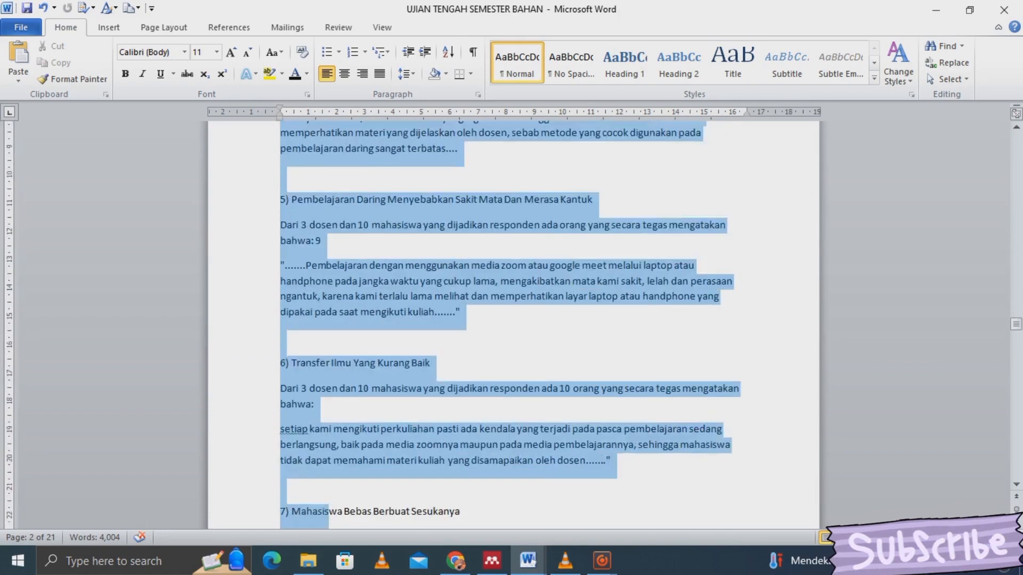
key("shift+Down")
key("shift+Down")
key("shift+Down")
key("shift+Down")
key("shift+Down")
key("shift+Down")
key("shift+Down")
key("shift+Down")
key("shift+Down")
key("shift+Down")
key("shift+Down")
key("shift+Down")
key("shift+Down")
key("shift+Down")
key("shift+Down")
key("shift+Down")
key("shift+Down")
key("shift+Down")
key("shift+Down")
key("shift+Down")
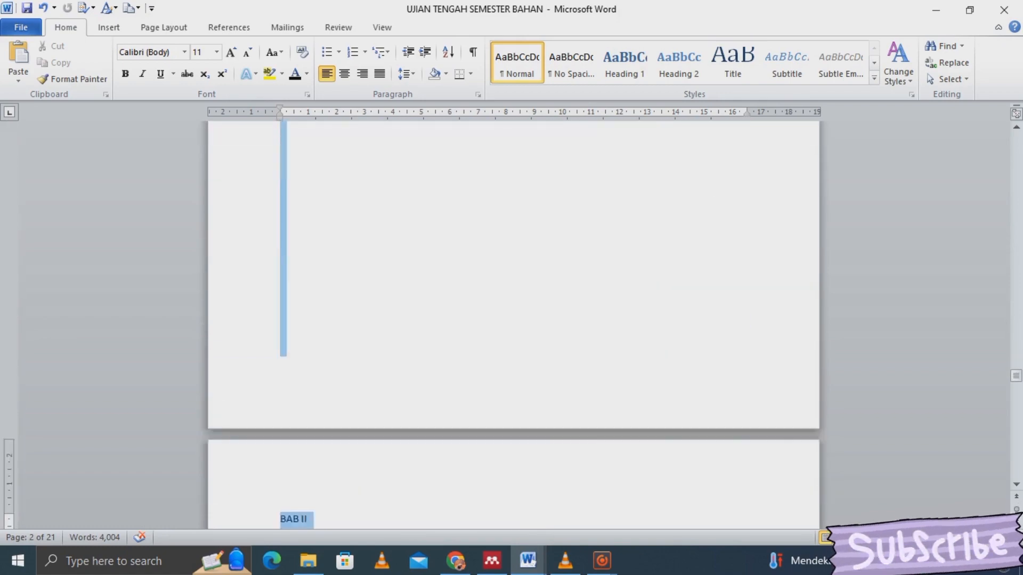
key("shift+Down")
key("shift+Down")
key("shift+Down")
key("shift+Down")
key("shift+Down")
key("shift+Down")
key("shift+Down")
key("shift+Down")
key("shift+Down")
key("shift+Down")
key("shift+Down")
key("shift+Down")
key("shift+Down")
key("shift+Down")
key("shift+Down")
key("shift+Down")
key("shift+Down")
key("shift+Down")
key("shift+Down")
key("shift+Down")
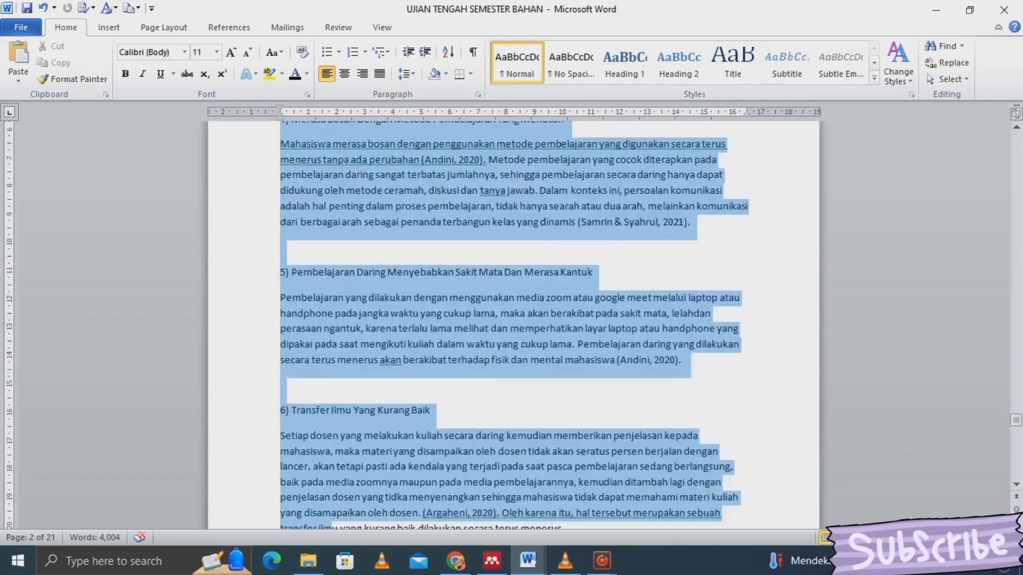
key("shift+Down")
key("shift+Down")
key("shift+Down")
key("shift+Down")
key("shift+Down")
key("shift+Down")
key("shift+Down")
key("shift+Down")
key("shift+Down")
key("shift+Down")
key("shift+Down")
key("shift+Down")
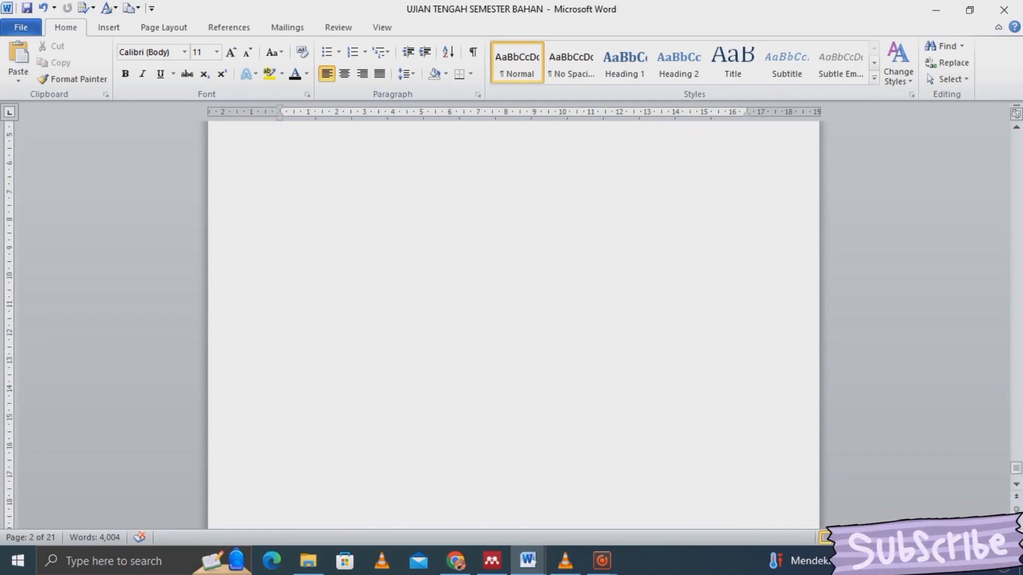
key("shift+Down")
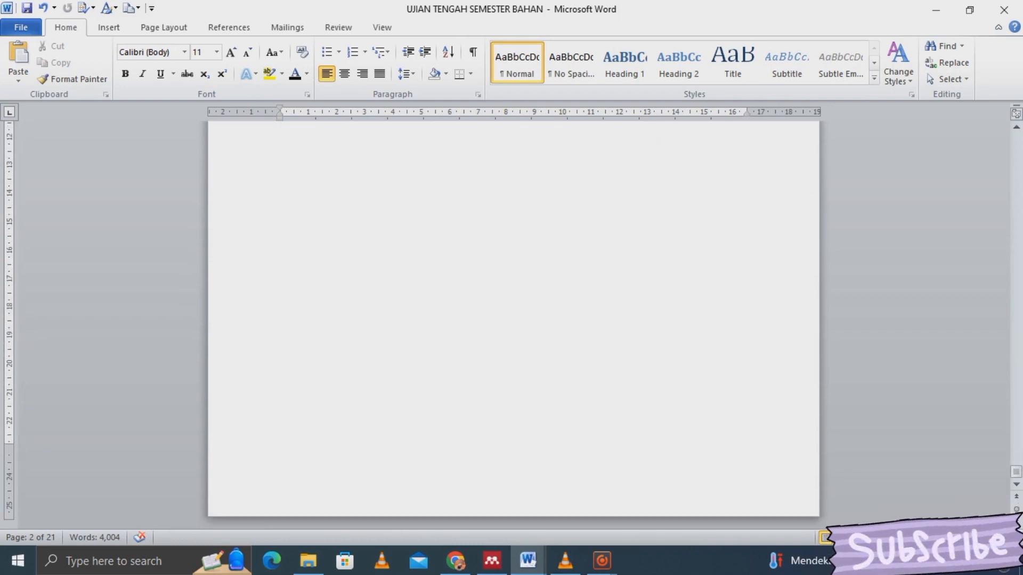
- Set the selected text in Times New Roman, then justify the whole document
left_click(184, 52)
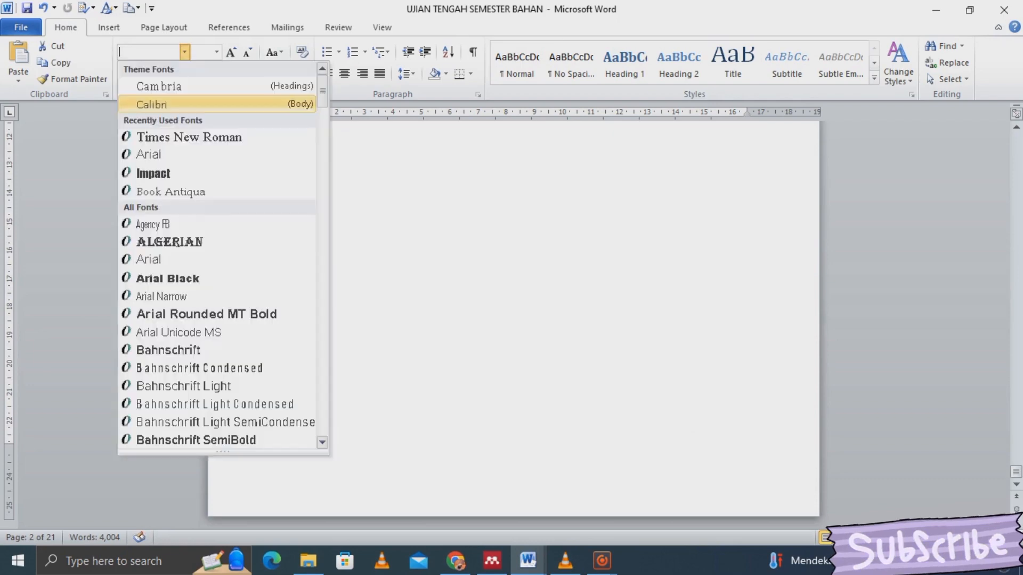
left_click(190, 137)
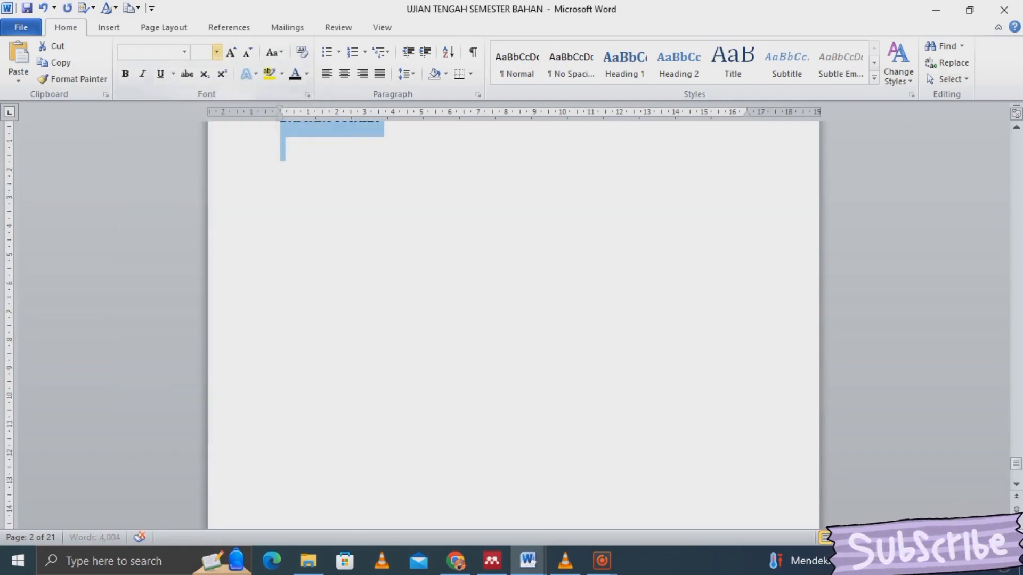
left_click(216, 52)
key("ctrl+a")
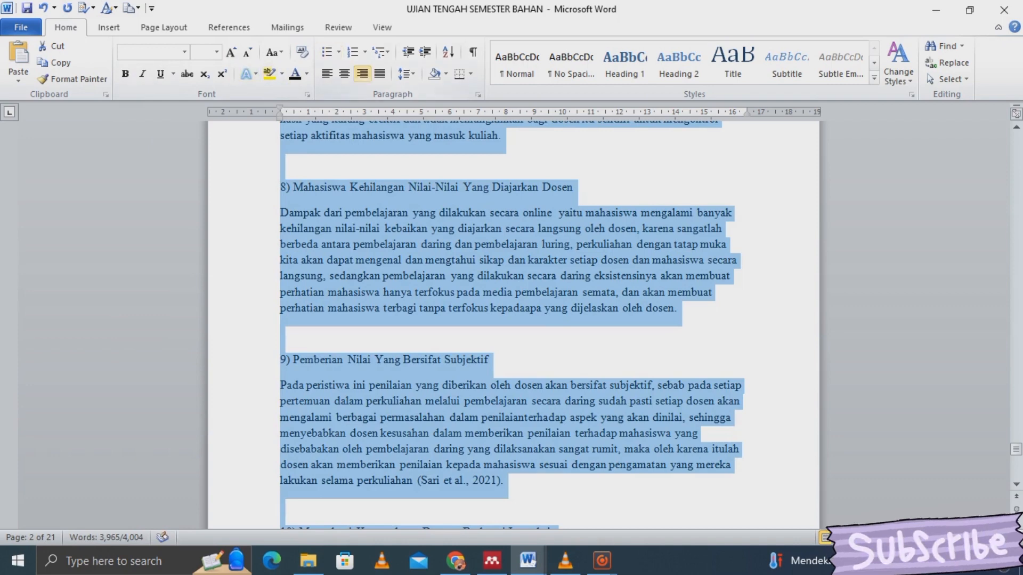
key("ctrl+j")
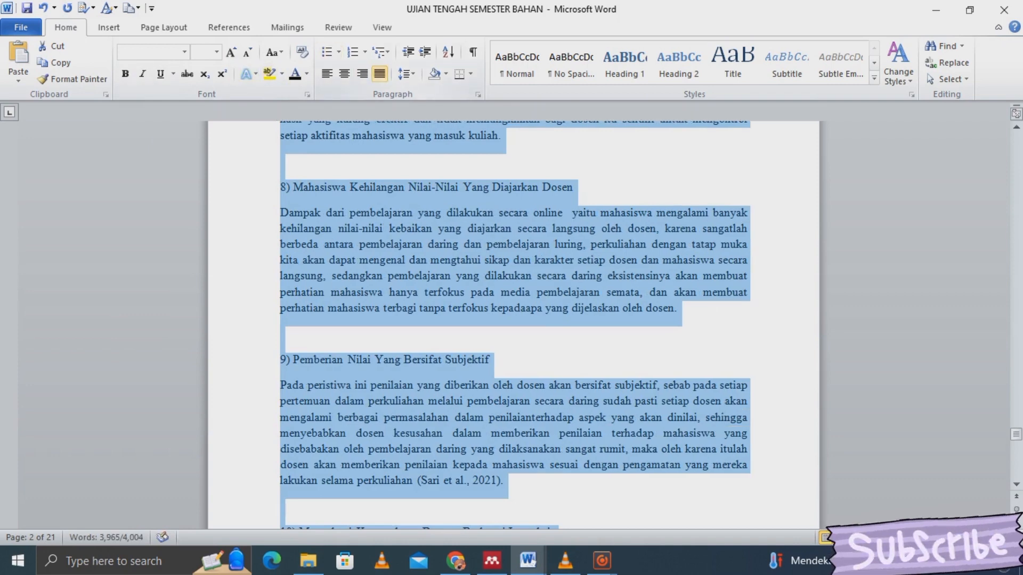
- Apply 1.15 line spacing and set 6 pt spacing after paragraphs in the Paragraph dialog
left_click(406, 73)
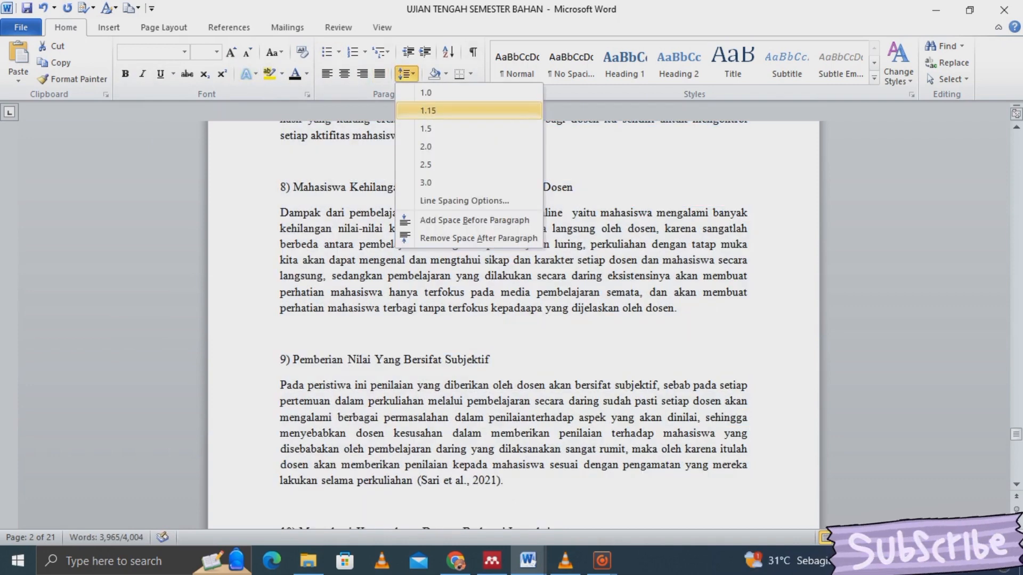
left_click(428, 111)
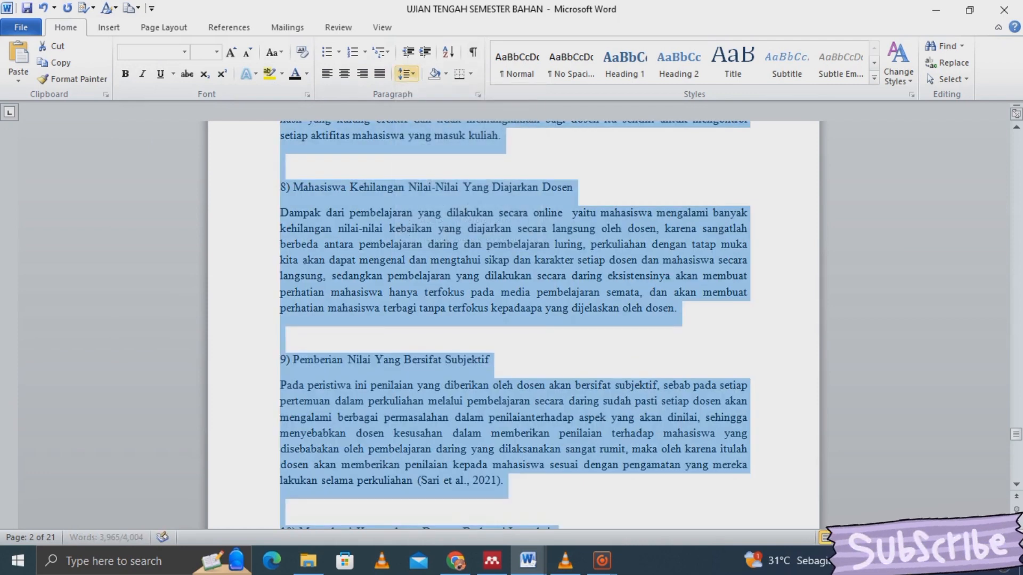
left_click(407, 73)
left_click(464, 201)
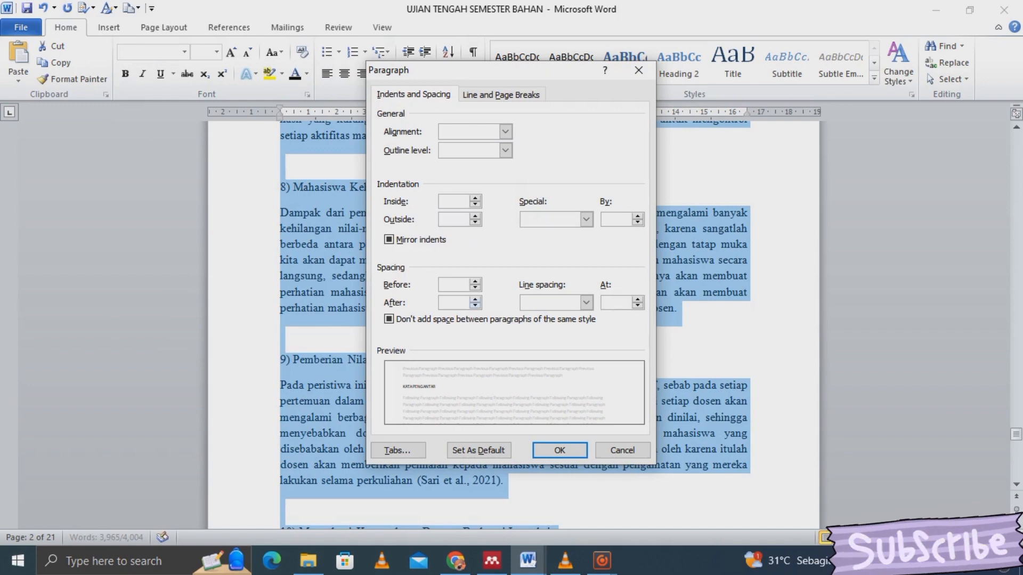
left_click(475, 299)
left_click(474, 299)
left_click(475, 299)
left_click(475, 305)
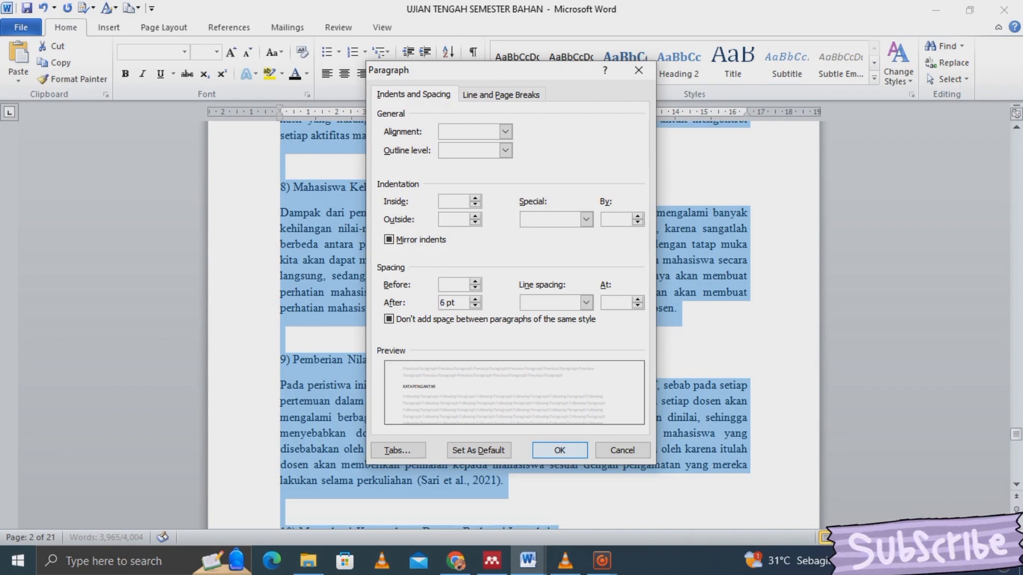
left_click(560, 449)
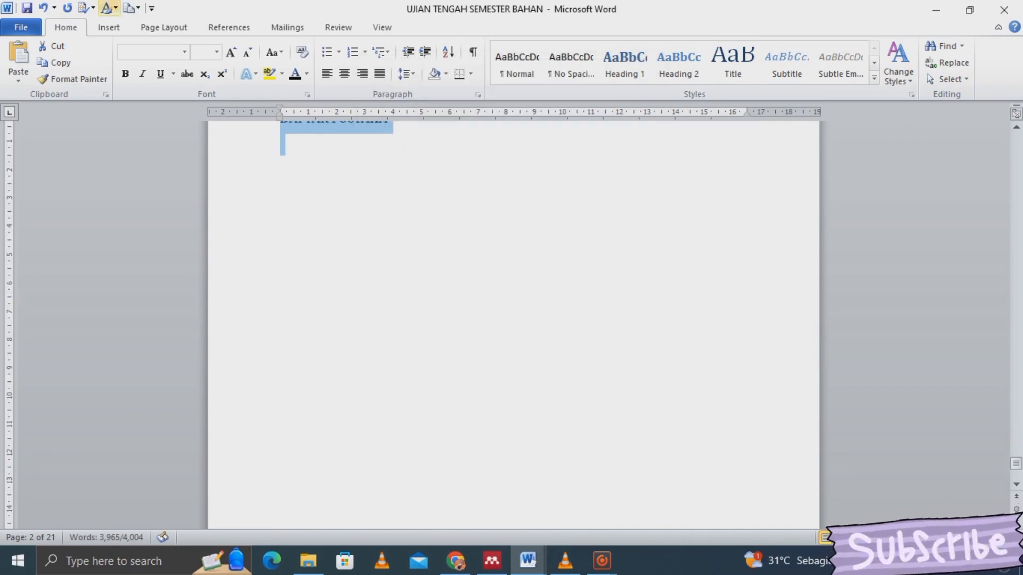
- Open Custom Margins and raise the top margin to 4 cm
left_click(109, 27)
left_click(164, 27)
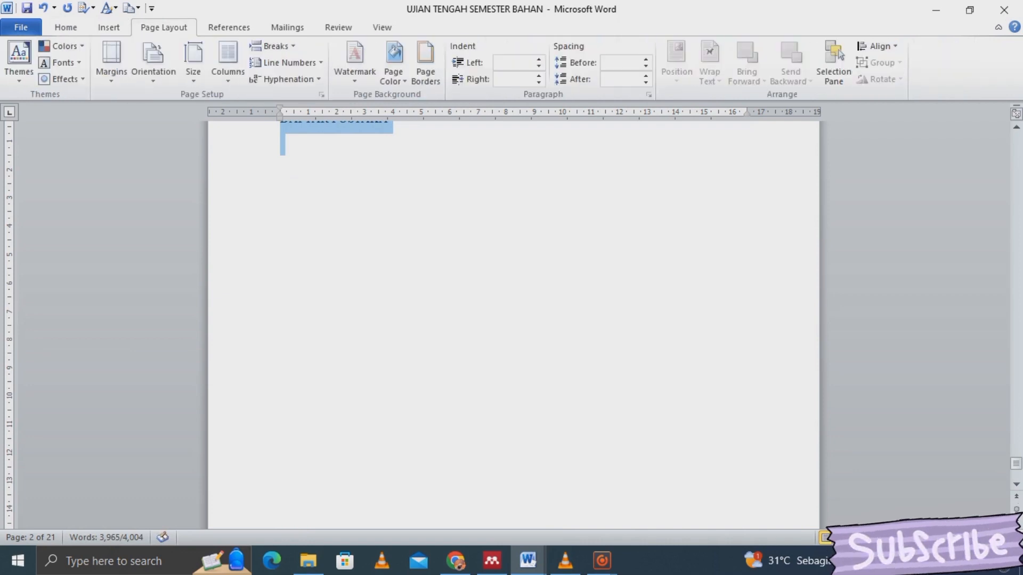
left_click(112, 62)
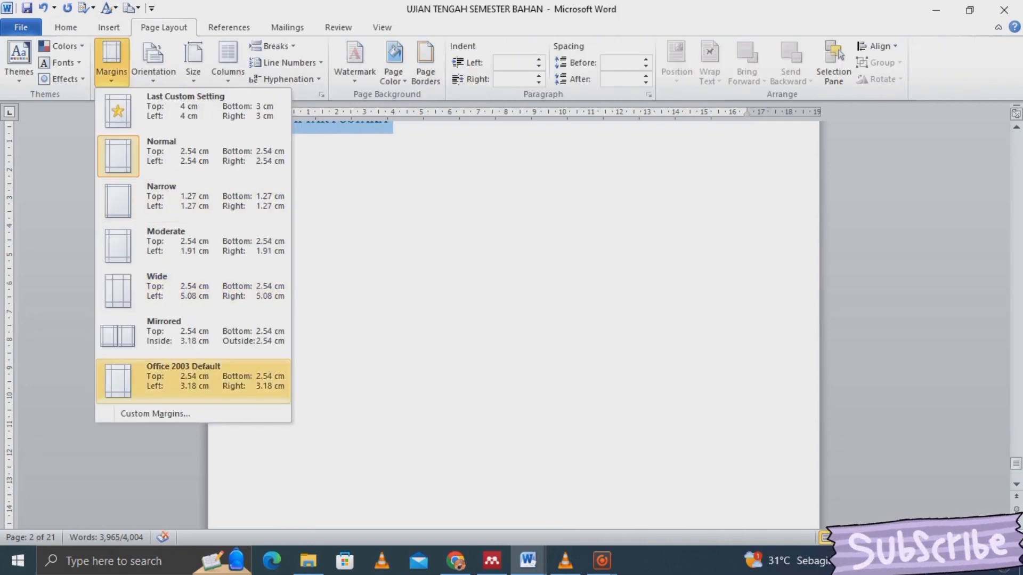
left_click(193, 413)
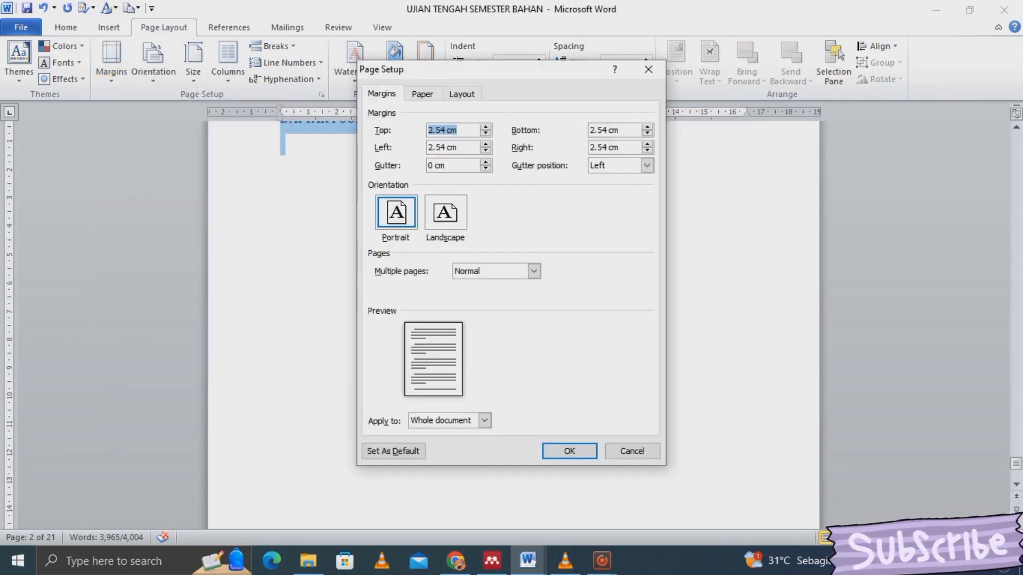
type("3.3 cm")
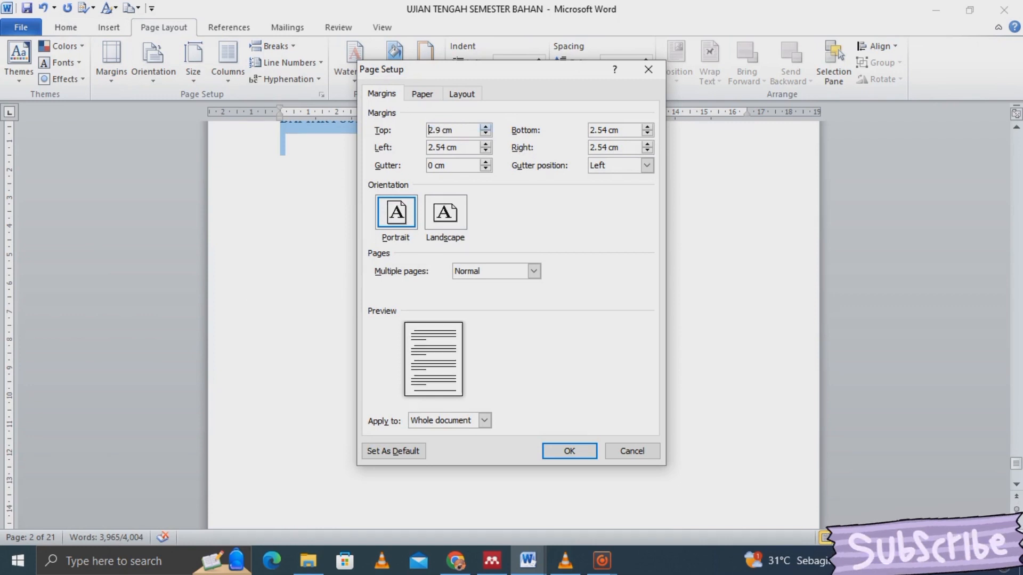
left_click(485, 127)
left_click(486, 127)
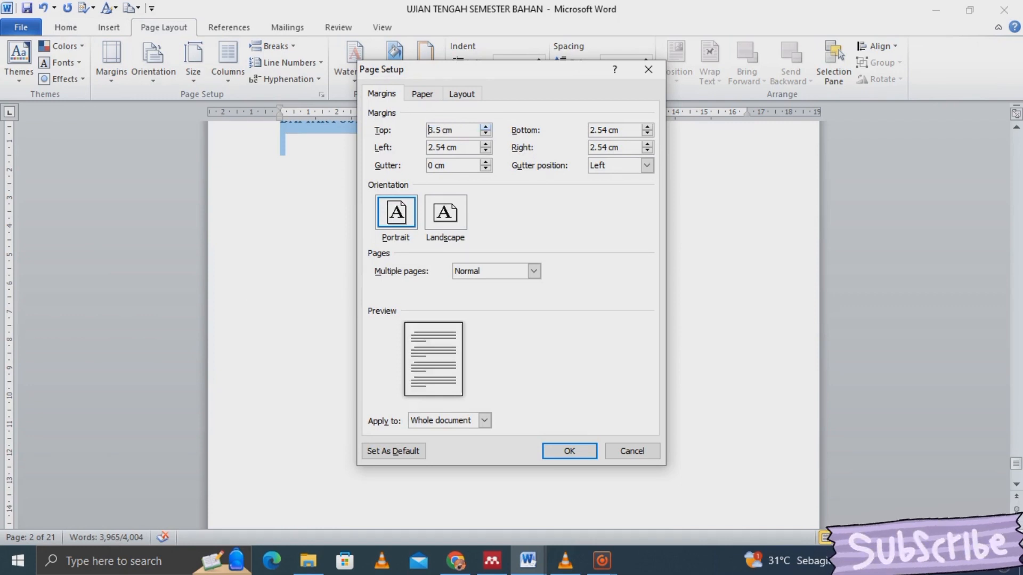
left_click(486, 127)
left_click(485, 127)
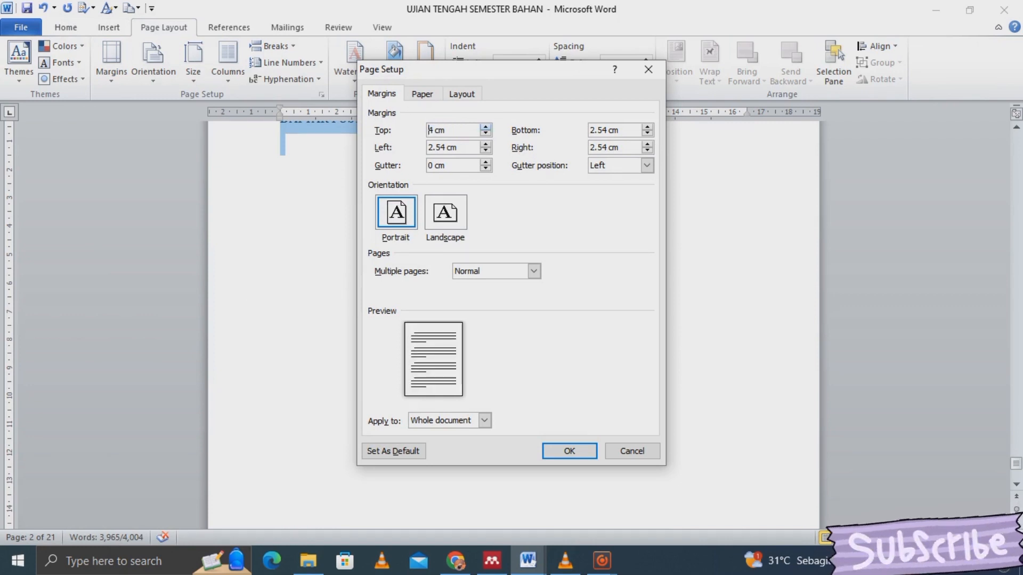
- Set the left margin to 4 cm, bottom and right to 3 cm, and apply
left_click(486, 144)
left_click(485, 144)
left_click(486, 144)
left_click(486, 143)
left_click(486, 144)
left_click(485, 144)
left_click(486, 144)
left_click(485, 144)
left_click(647, 127)
left_click(647, 126)
left_click(648, 127)
left_click(648, 144)
left_click(648, 143)
left_click(648, 144)
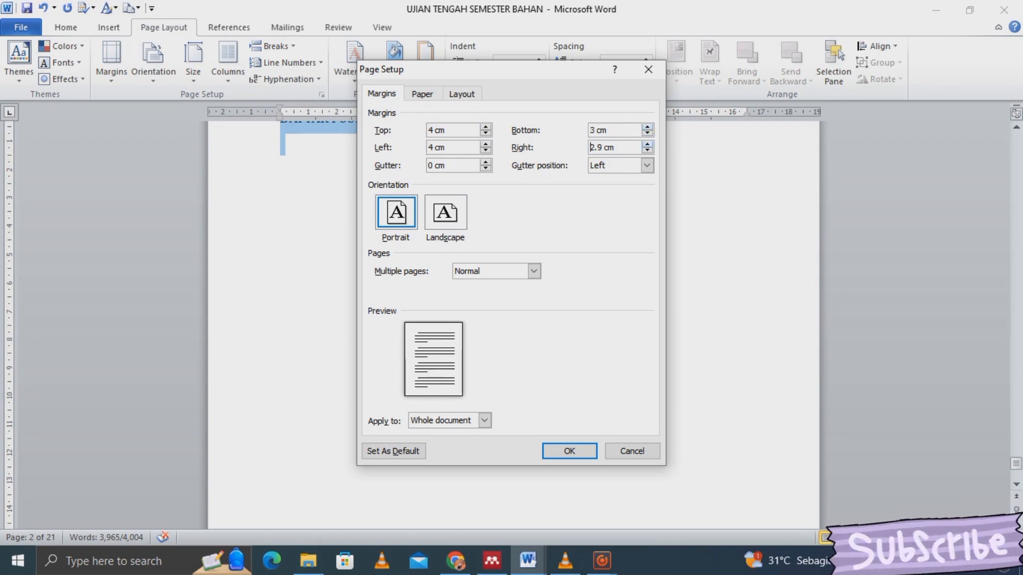
left_click(648, 144)
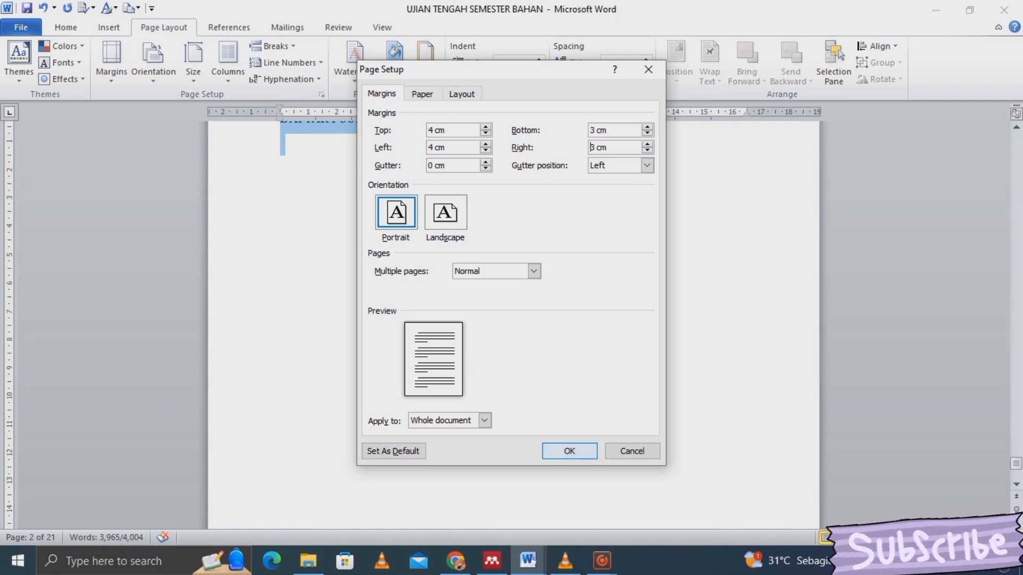
left_click(570, 451)
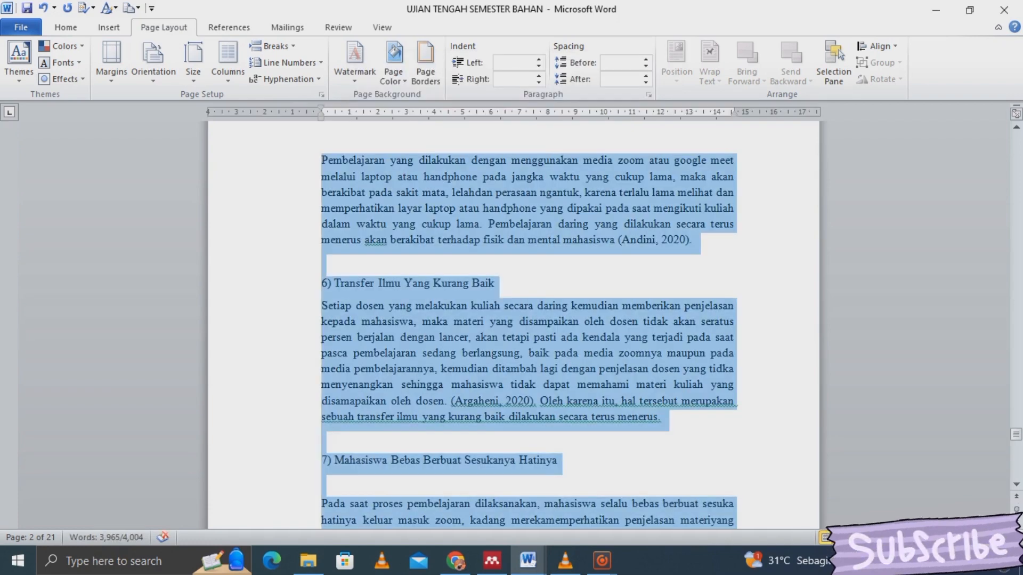
- Clear the whole-document selection and scroll to the blank page before BAB I
left_click(696, 240)
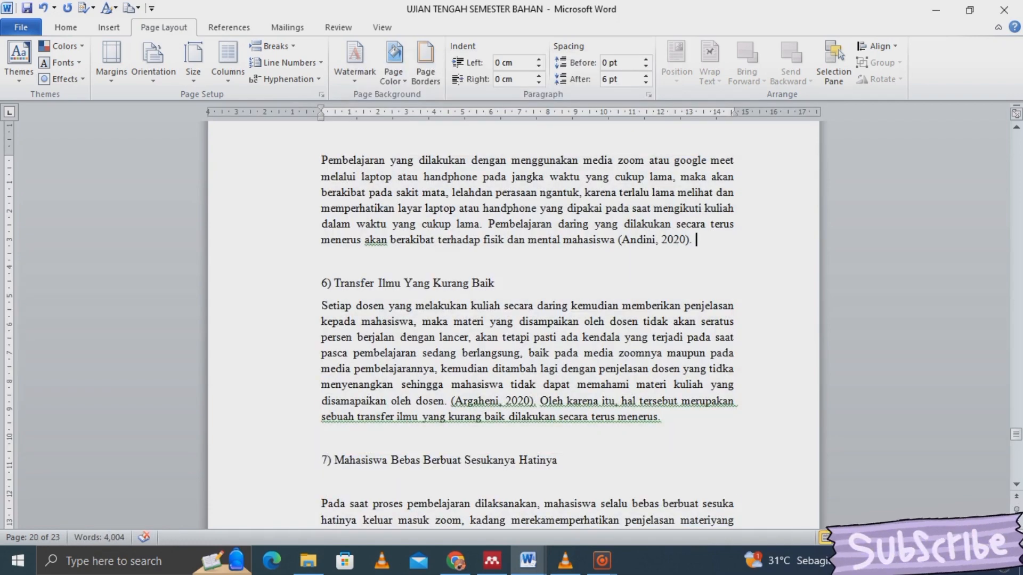
scroll(513, 320, "down", 20)
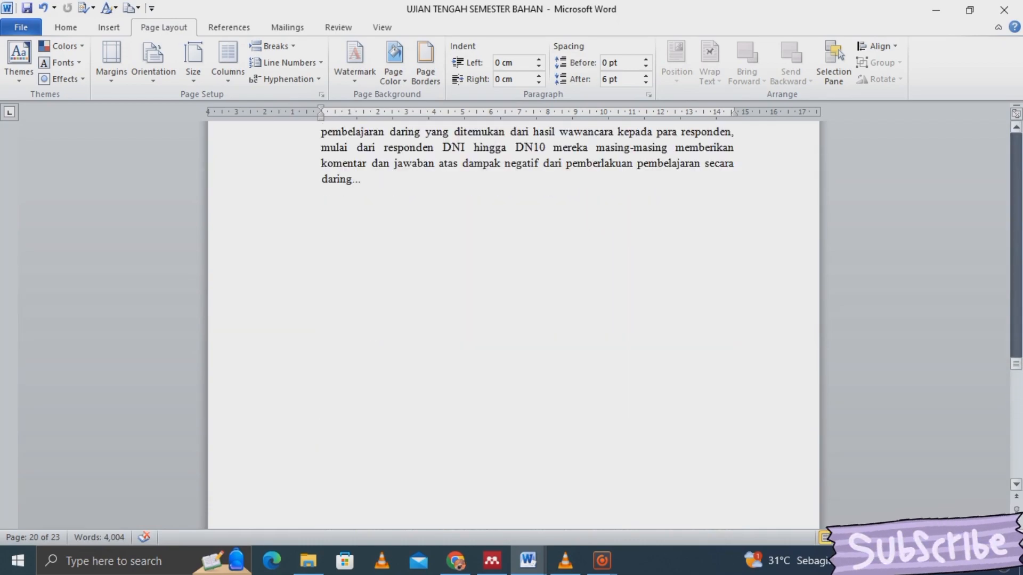
scroll(513, 320, "up", 20)
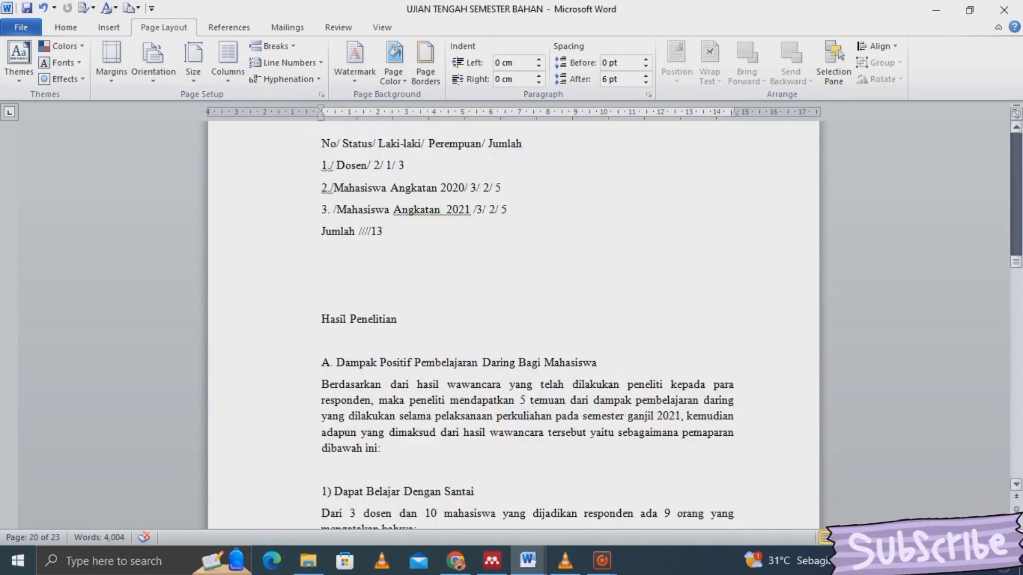
scroll(514, 319, "up", 10)
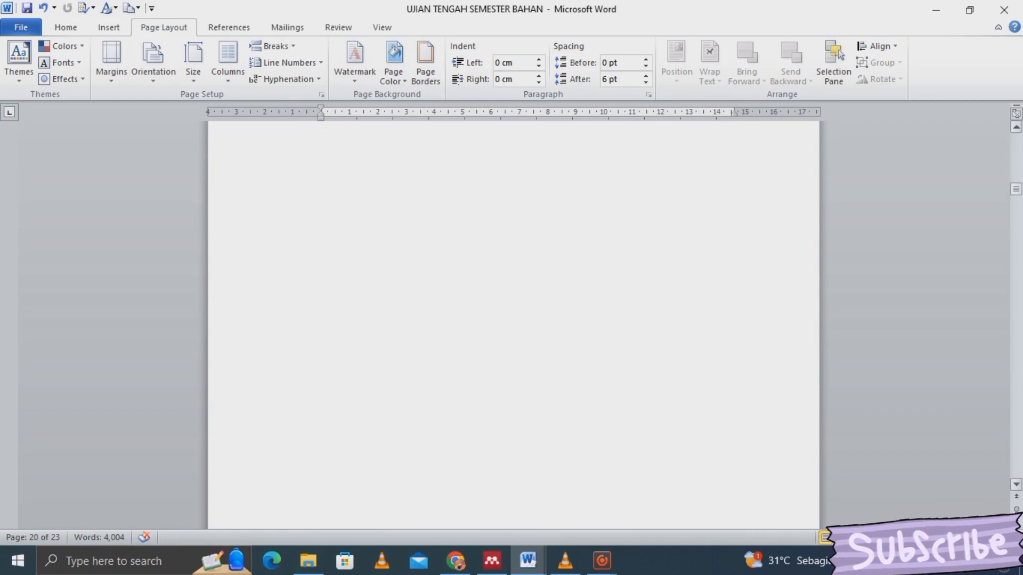
mouse_move(1016, 189)
left_mouse_down()
mouse_move(1016, 140)
mouse_move(1016, 201)
left_mouse_up()
- Insert a page break so BAB I and PENDAHULUAN start on a fresh page
left_click(322, 510)
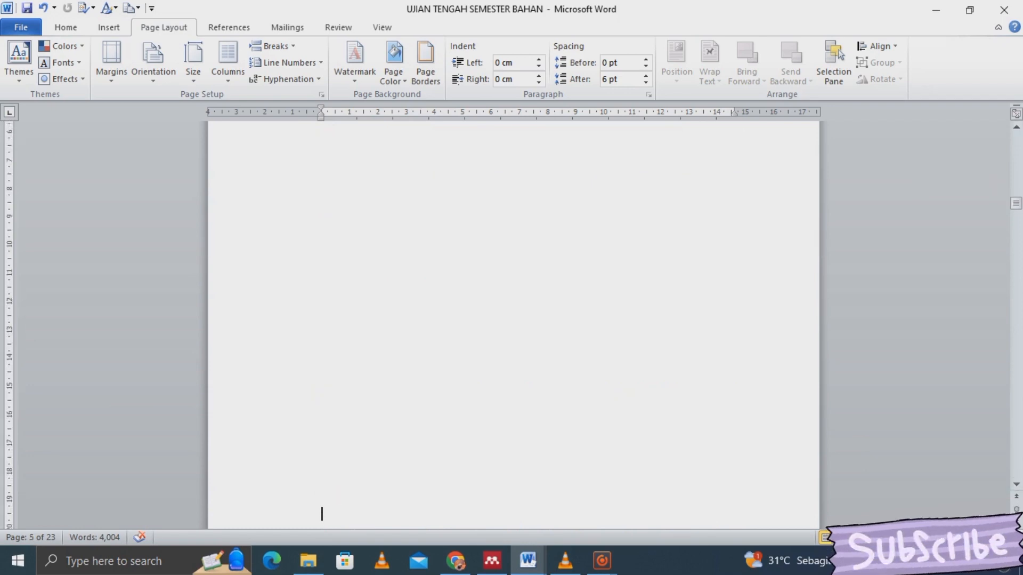
key("ctrl+Return")
key("Down")
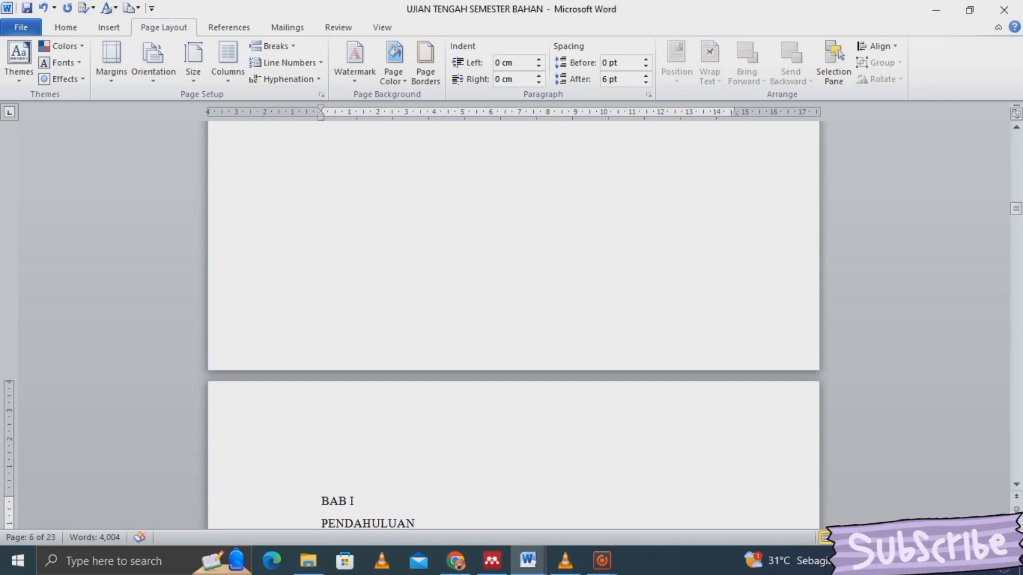
key("Down")
key("Down")
key("Down")
key("Down")
key("Down")
key("Down")
key("Down")
key("Down")
key("Down")
key("Down")
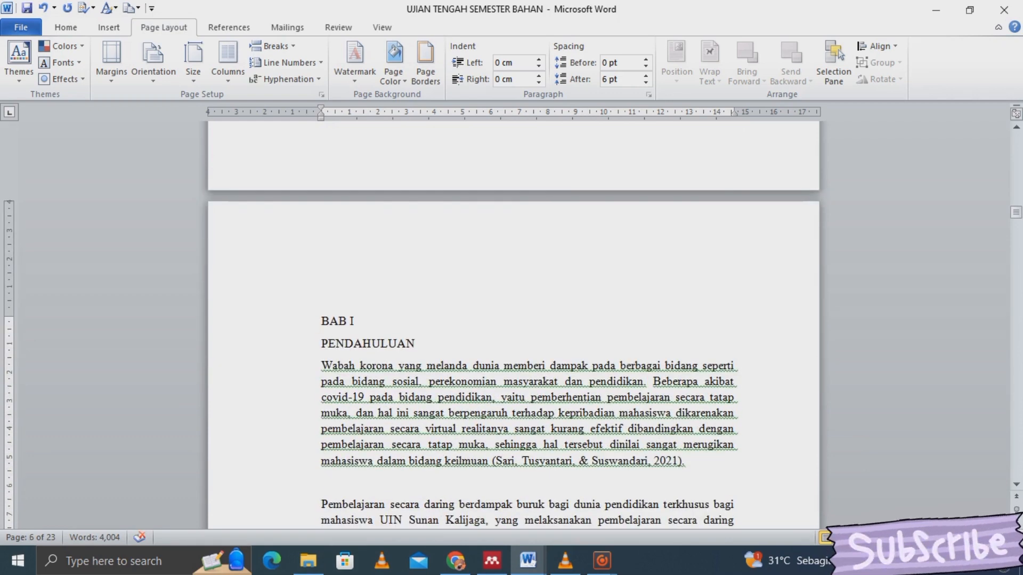
scroll(514, 319, "down", 20)
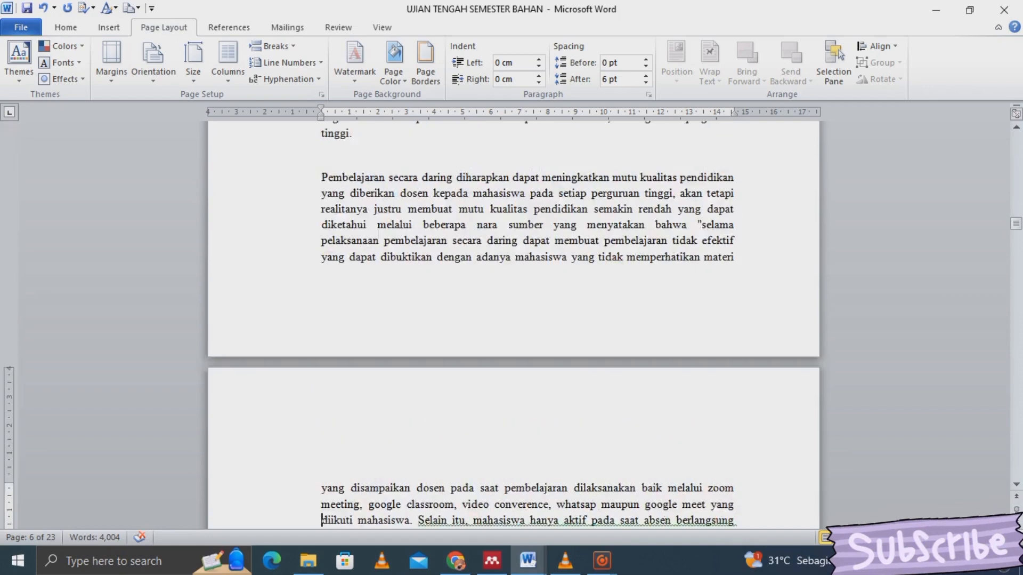
key("Down")
key("Down")
key("Down")
key("Down")
key("Down")
key("Down")
key("Down")
key("Down")
key("Down")
key("Down")
key("Down")
key("Down")
key("Down")
key("Down")
key("Down")
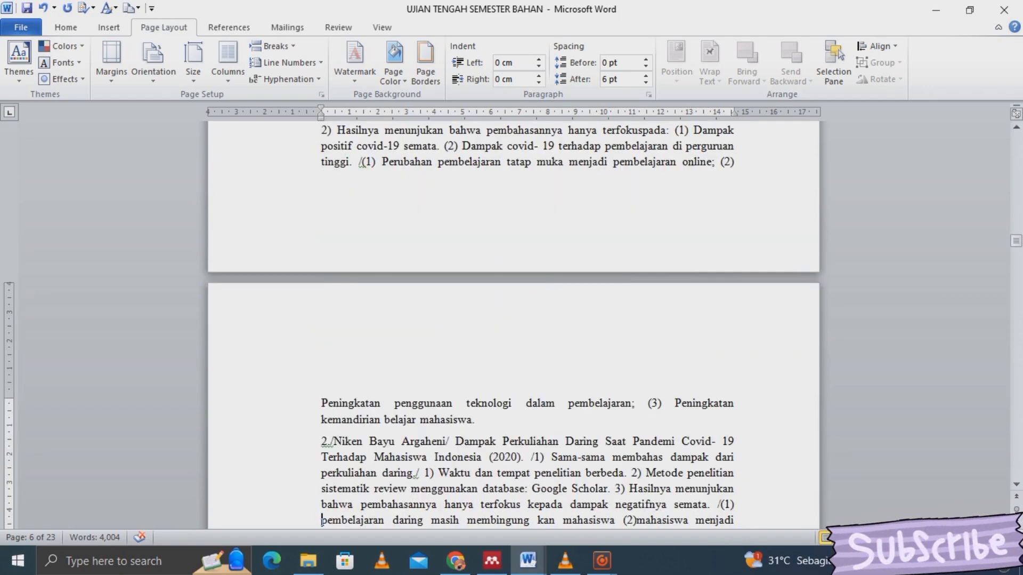
key("Up")
key("Up")
key("Up")
key("Up")
key("Up")
key("Up")
key("Up")
key("Up")
key("Up")
key("Up")
key("Up")
key("Up")
key("Up")
key("Up")
key("Up")
key("Up")
key("Up")
key("Up")
key("Up")
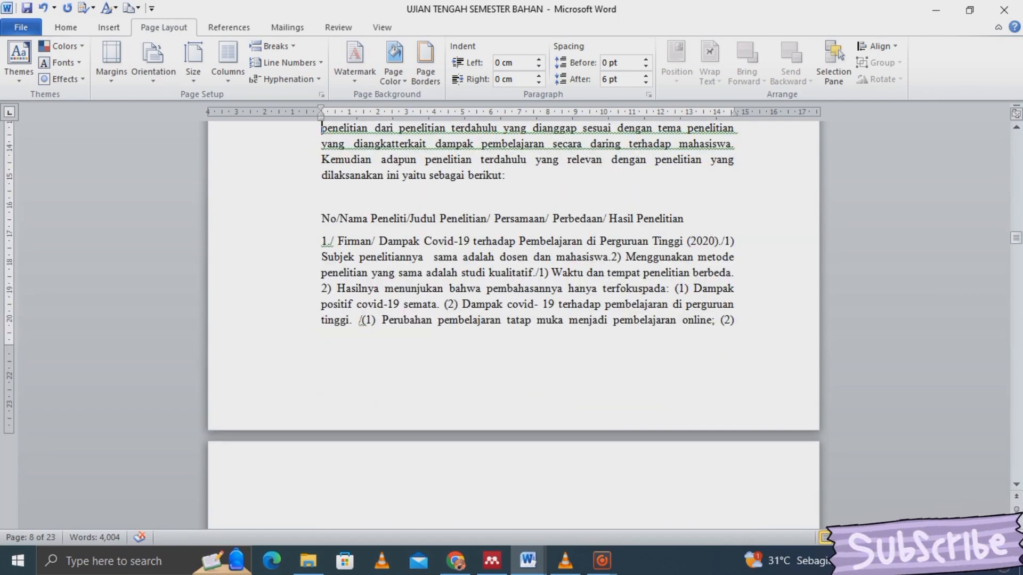
- Select the research list from 'No/Nama Peneliti' to entry 2's end and open Insert > Table
left_click(331, 218)
triple_click(331, 218)
left_click(478, 304)
left_click(341, 219)
left_click_drag(321, 218, 520, 370)
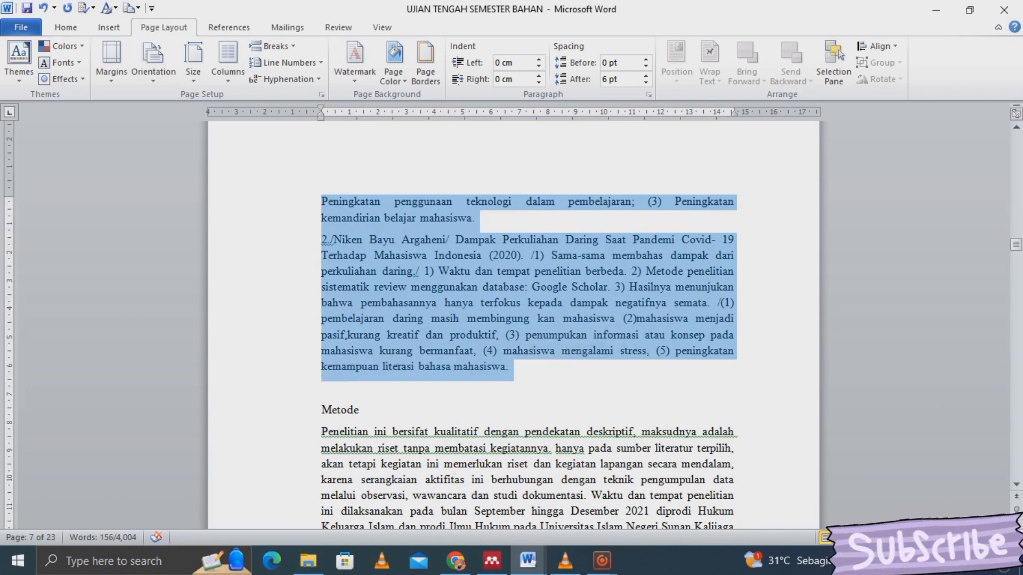
left_click(108, 28)
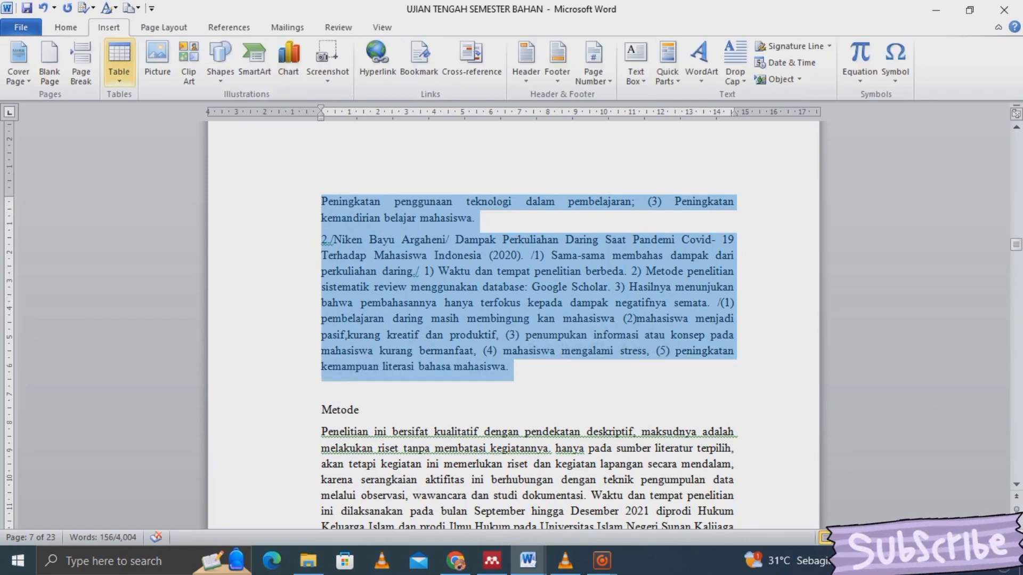
left_click(119, 64)
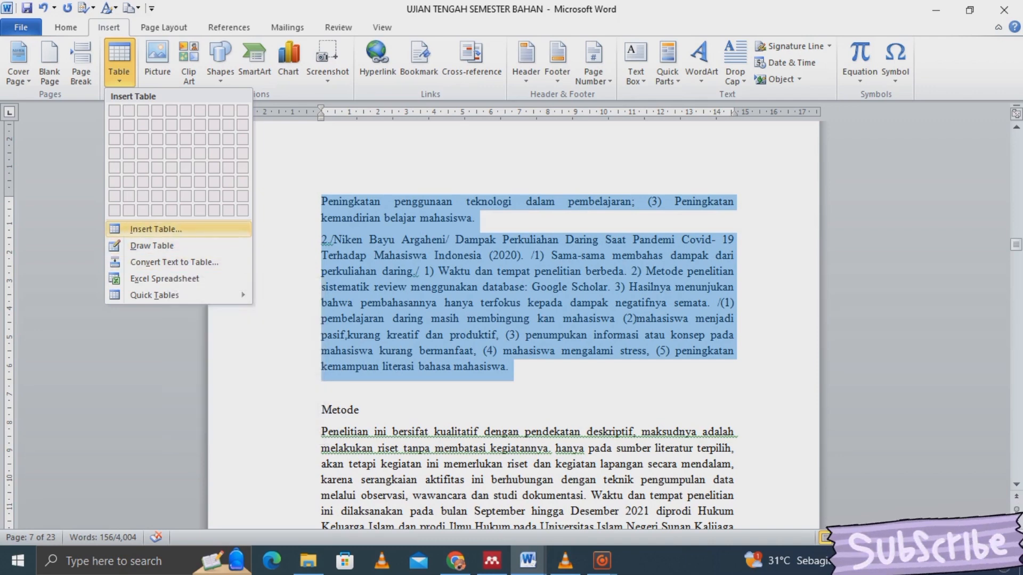
- Convert the slash-separated list into a table and select the new table
left_click(155, 228)
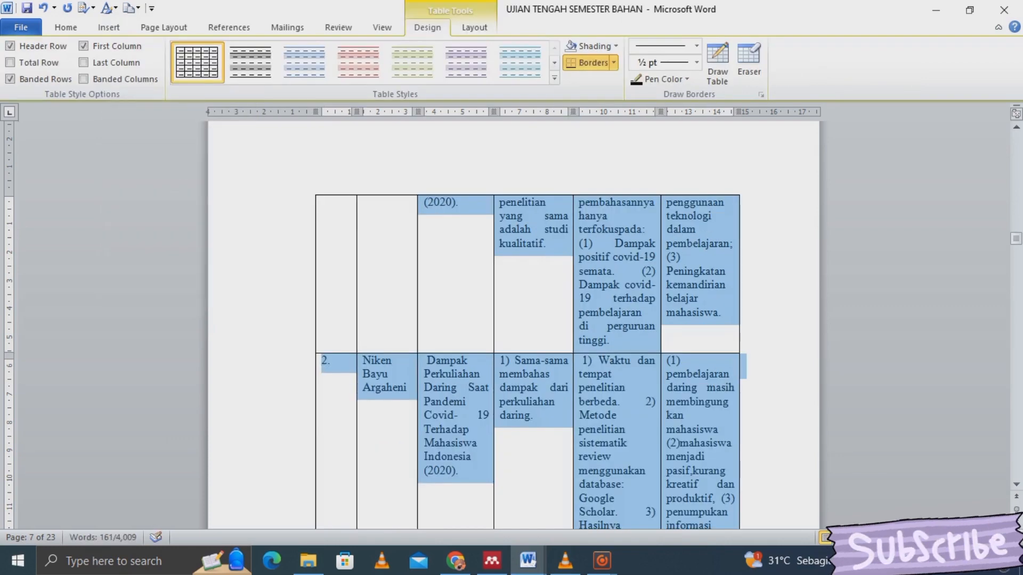
left_click(713, 216)
key("Up")
key("Up")
key("Up")
key("Up")
key("Up")
key("Up")
key("Up")
key("Up")
key("Up")
key("Up")
key("Up")
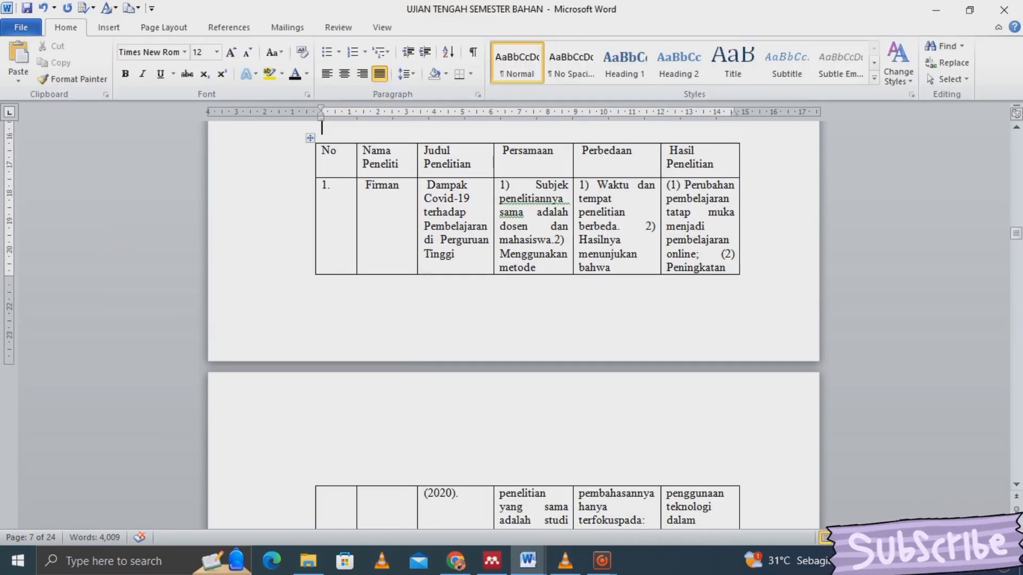
left_click(331, 151)
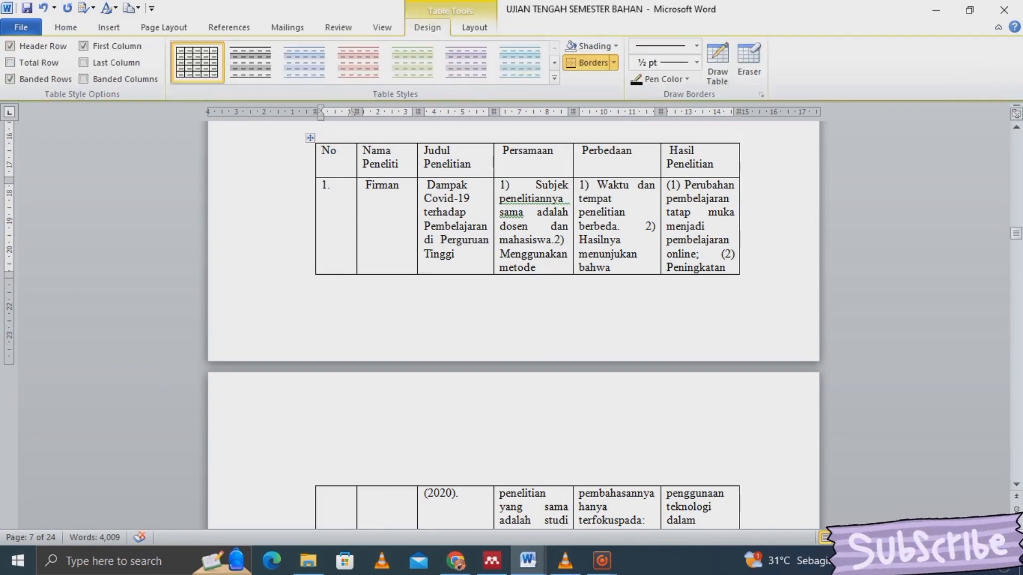
left_click(310, 138)
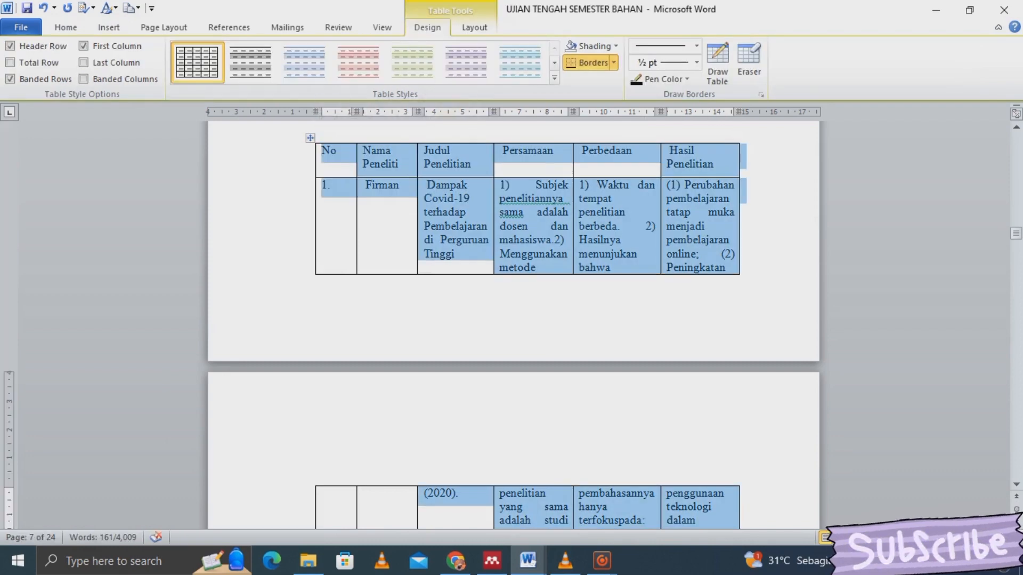
- Add an empty paragraph above the research comparison table
key("Up")
key("Up")
key("Up")
key("Up")
key("Up")
key("Up")
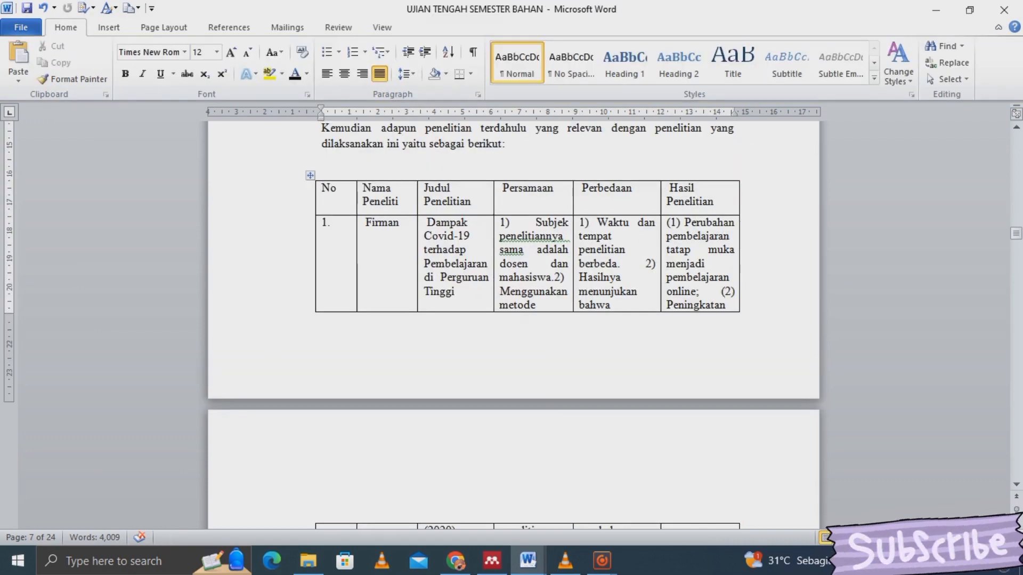
key("Down")
key("Down")
key("Return")
key("Return")
key("Return")
key("Return")
key("Return")
key("Return")
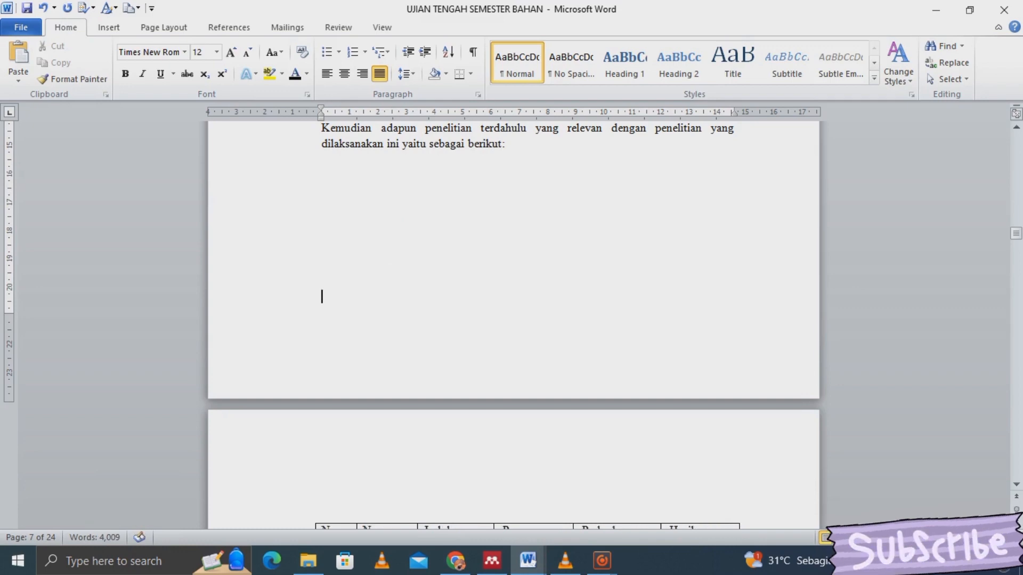
key("Down")
key("Down")
key("Down")
key("Down")
key("Down")
key("Down")
key("Down")
key("Down")
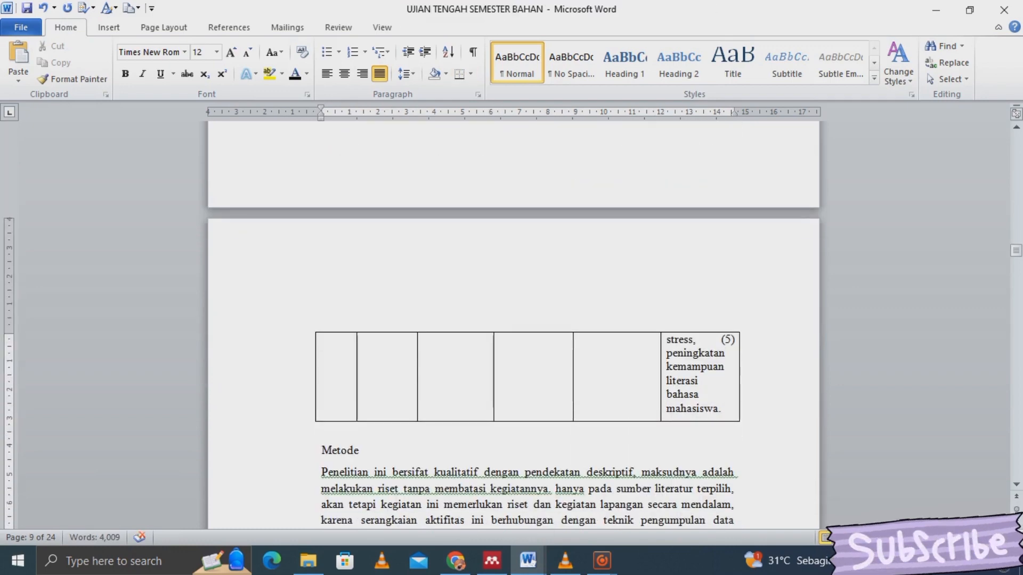
key("Up")
key("Up")
key("Up")
key("Up")
key("Up")
key("Up")
key("Up")
key("Up")
key("Up")
key("Up")
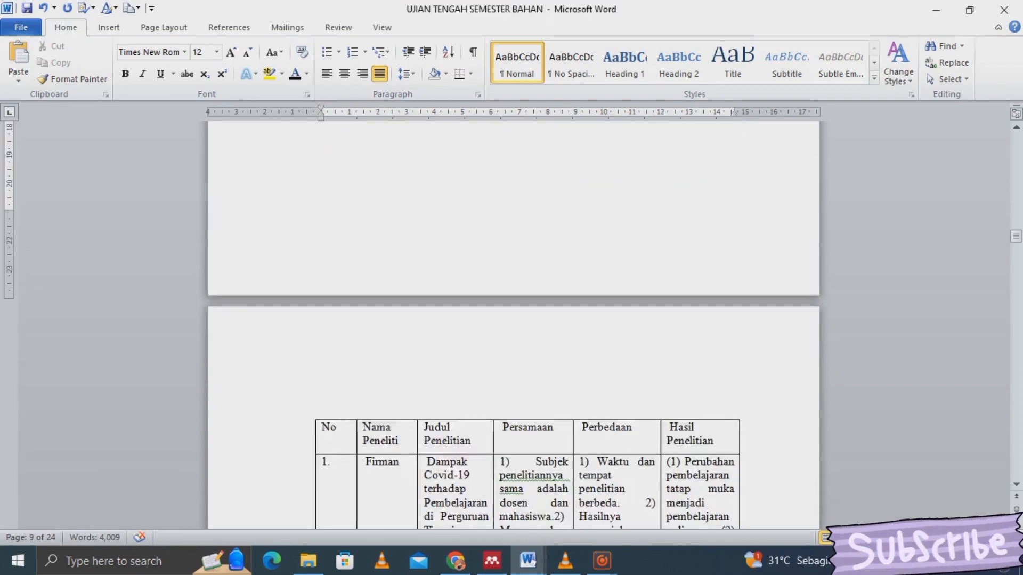
key("Down")
key("Down")
key("Down")
key("Down")
key("Down")
key("Down")
key("Down")
key("Down")
key("Down")
key("Down")
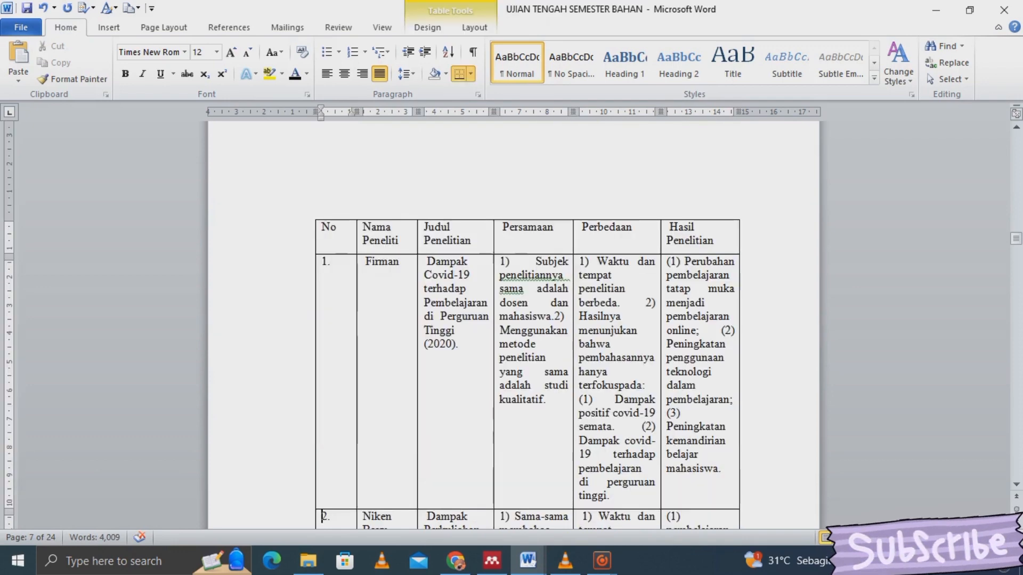
- Set all the comparison table's text to 10 pt
left_click(443, 289)
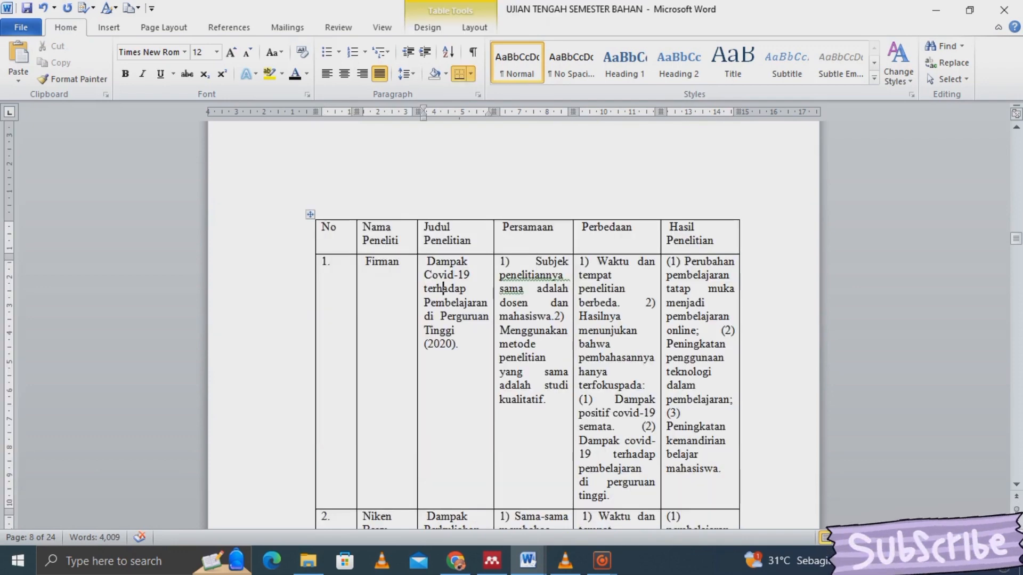
key("ctrl+a")
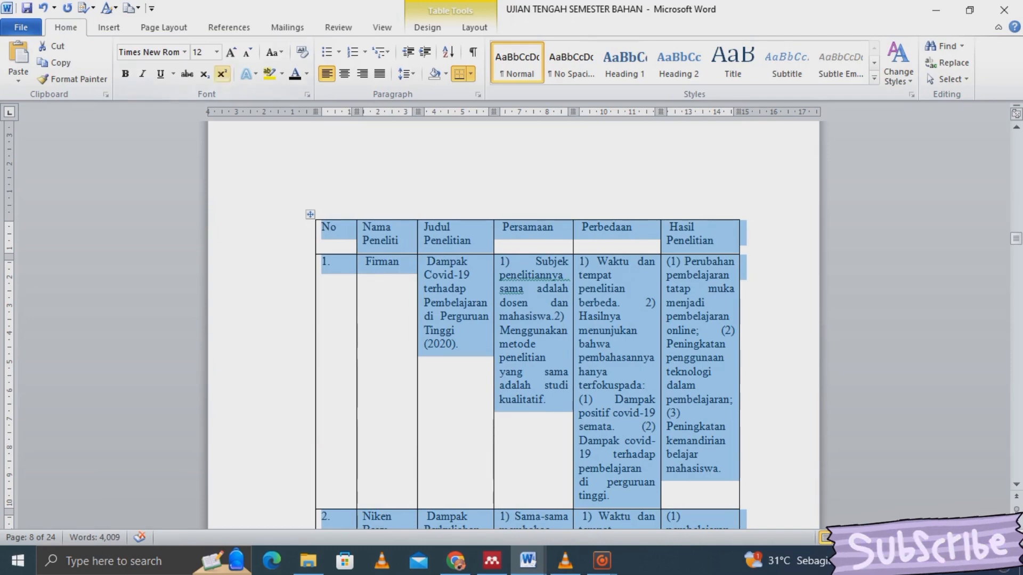
left_click(217, 52)
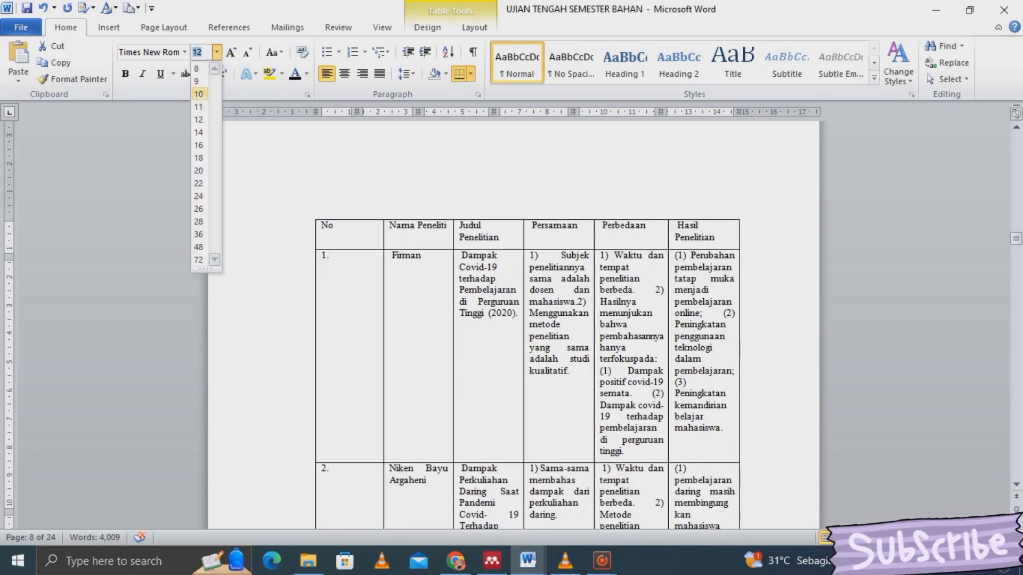
left_click(199, 93)
left_click(704, 219)
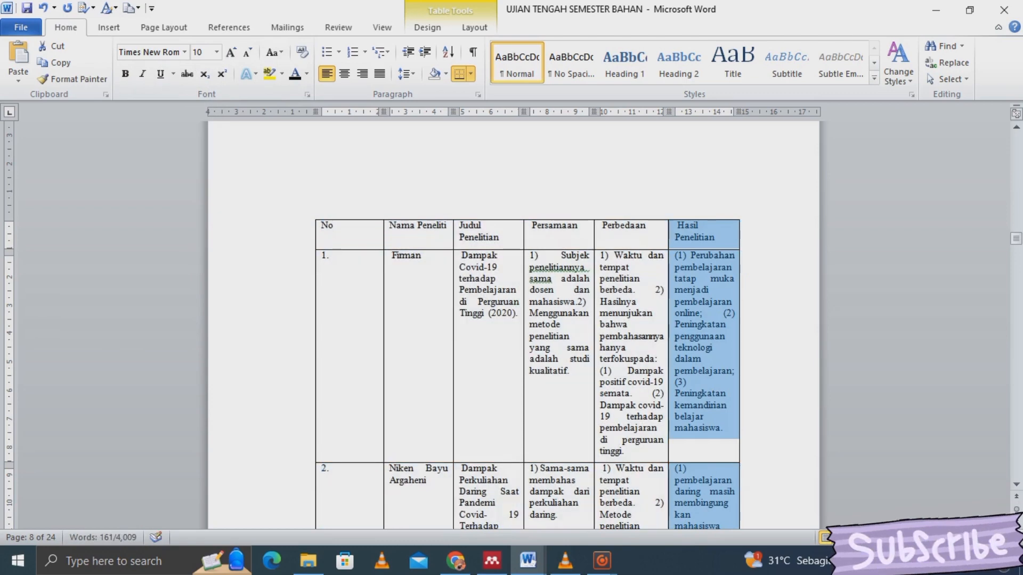
left_click(489, 219)
left_click(743, 219)
- Add blank lines before 'Metode' so it moves to the page after the table
key("Down")
key("Down")
key("Down")
key("Down")
key("Down")
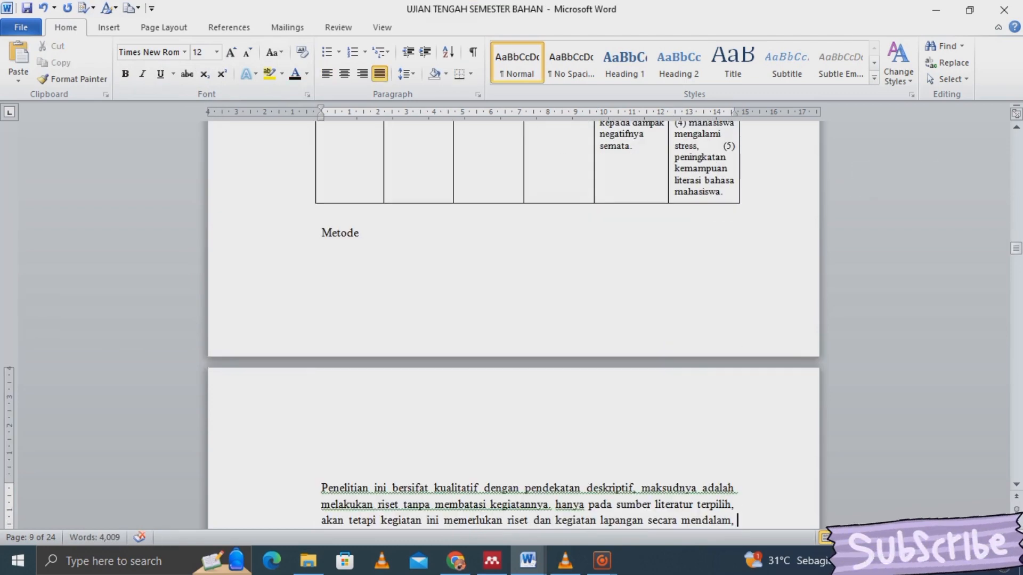
key("Return")
key("Return")
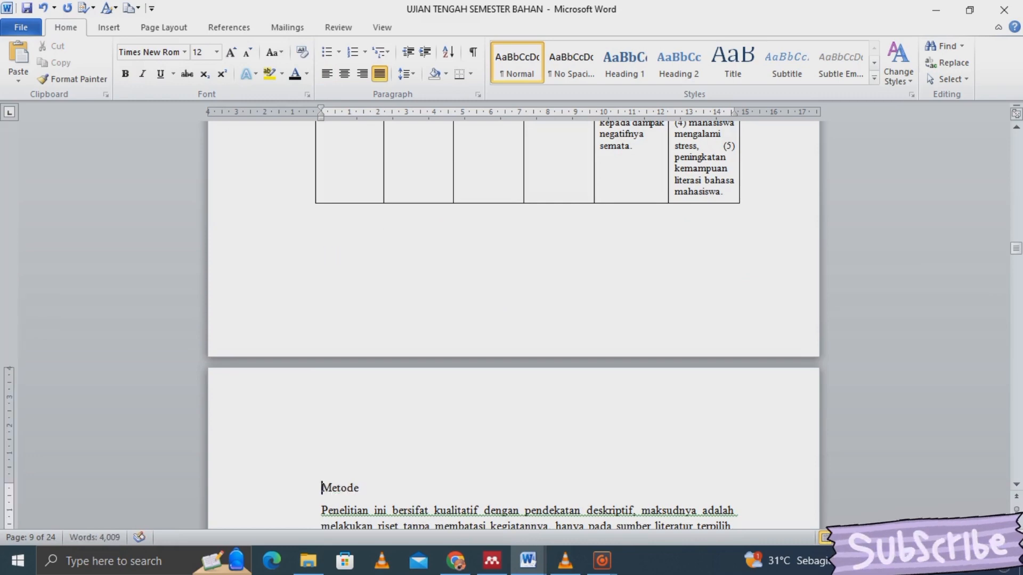
key("Down")
key("Down")
key("Down")
key("Down")
key("Down")
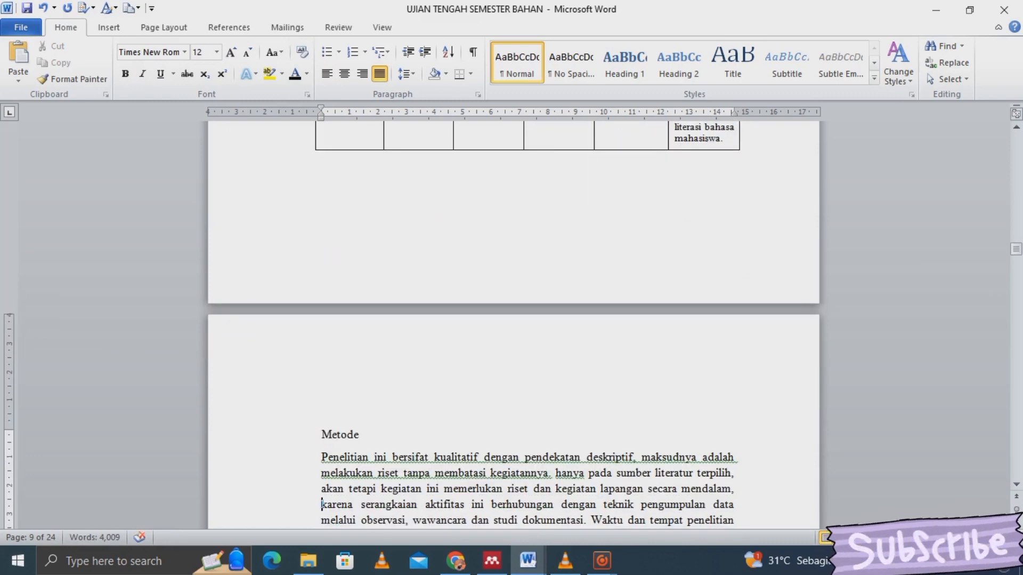
key("Up")
key("Up")
key("Up")
key("Up")
key("Down")
key("Down")
key("Down")
key("Down")
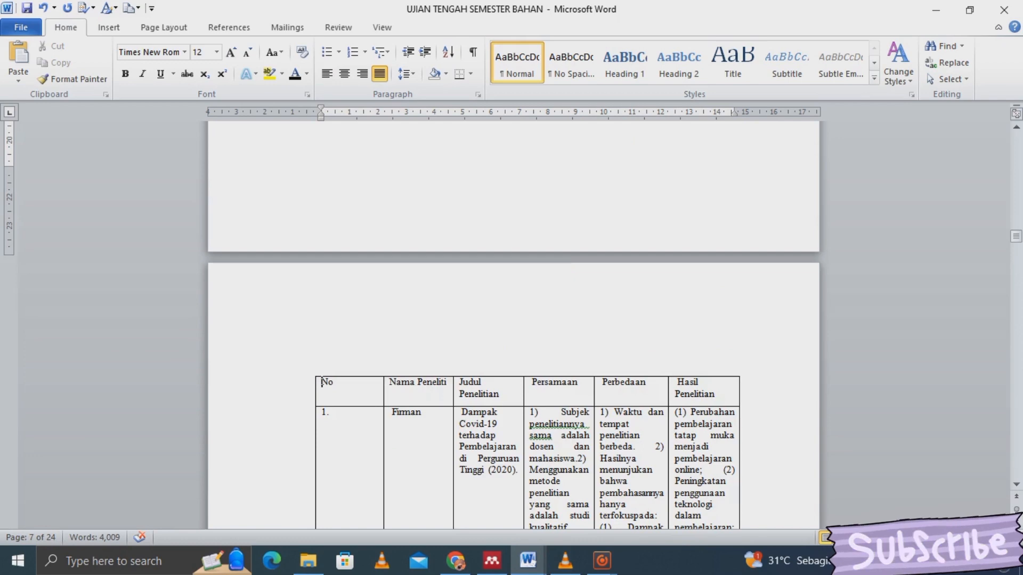
key("Up")
key("Up")
key("Up")
key("Up")
key("Up")
key("Up")
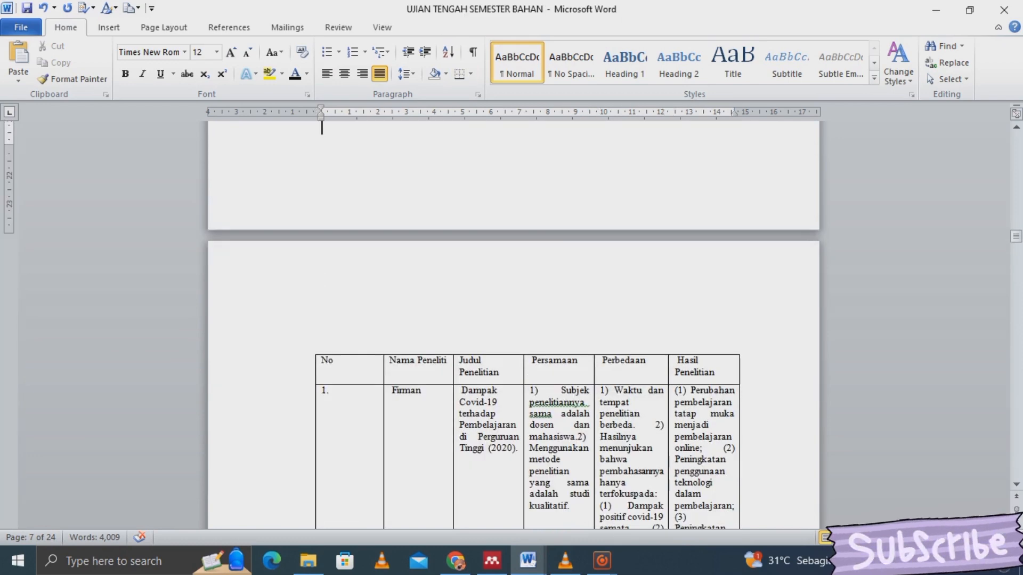
left_click(350, 354)
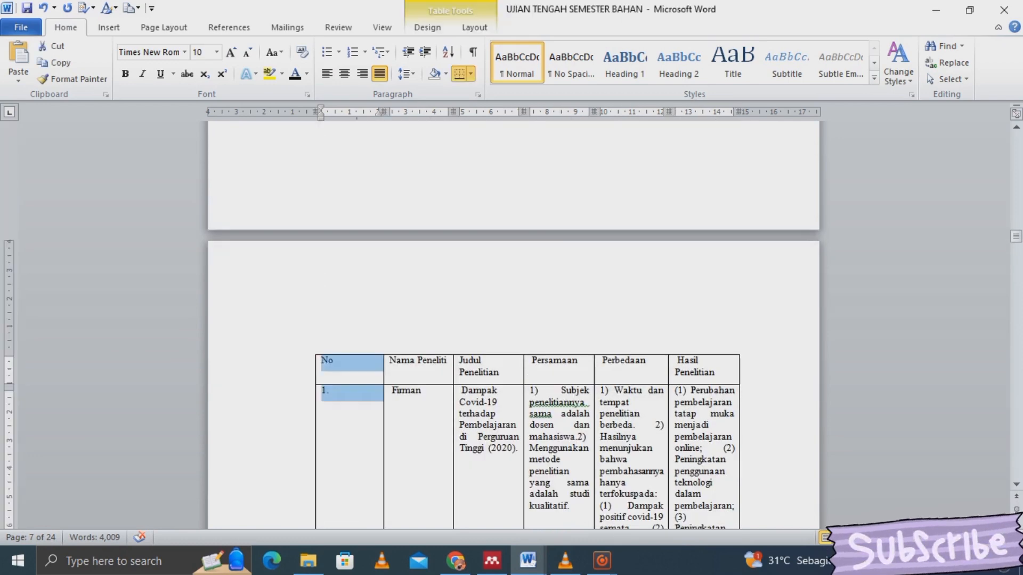
- Start a caption 'Table 1.1 data penelitian' positioned above the table
left_click(229, 26)
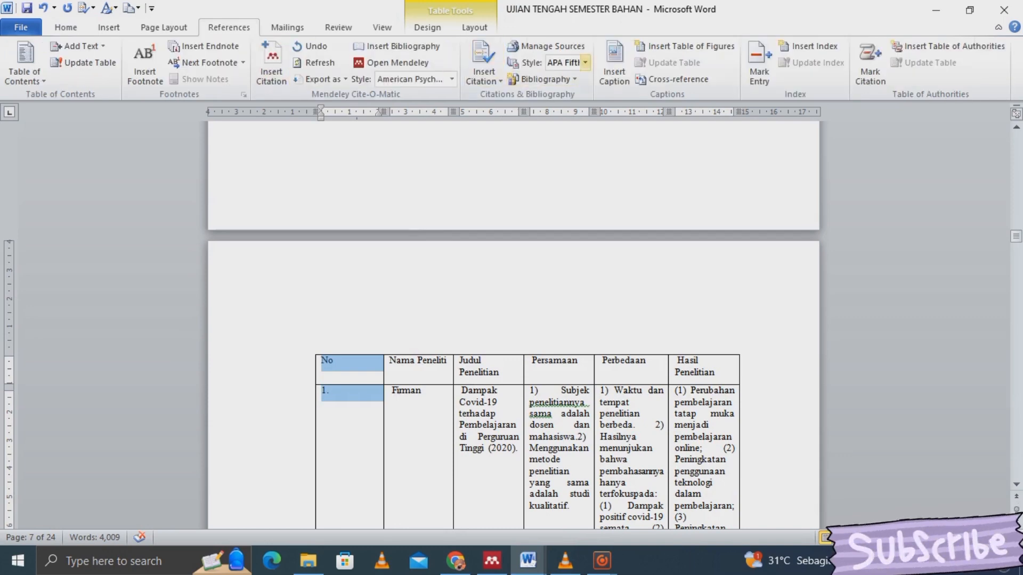
left_click(614, 62)
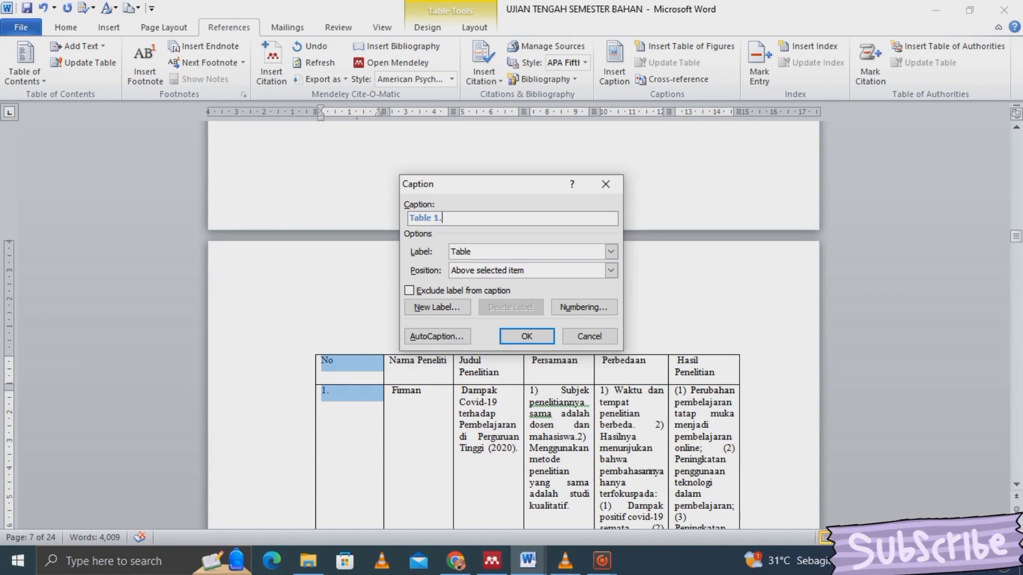
type(".1")
type("data penelitian")
left_click(611, 270)
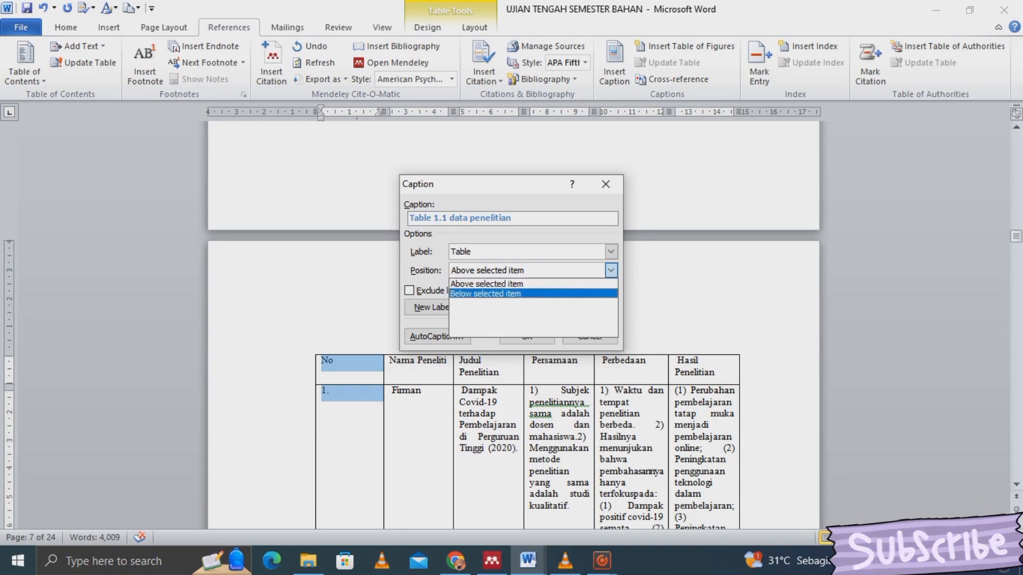
left_click(585, 283)
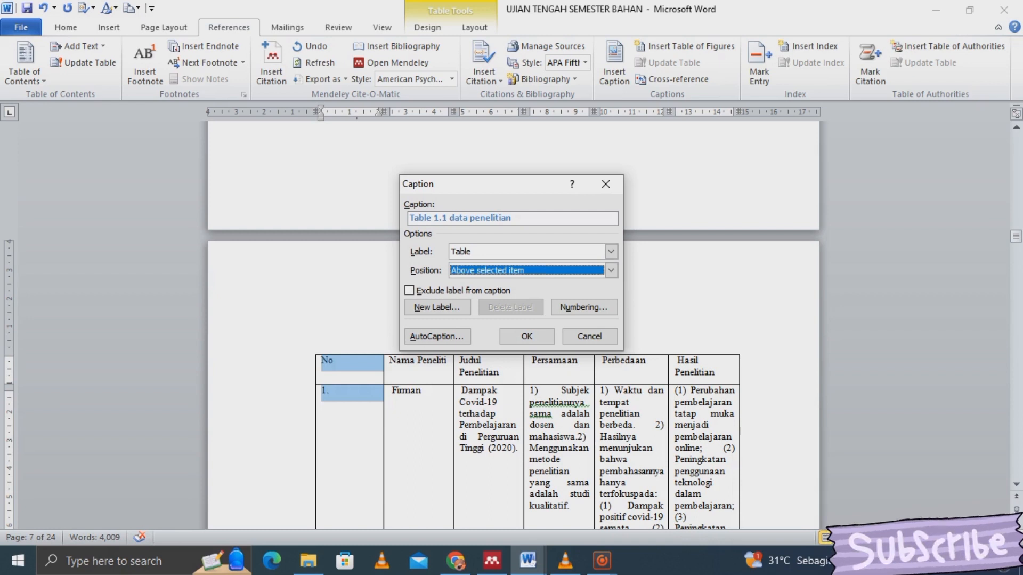
- Capitalise the caption to 'Table 1.1 Data Penelitian' and insert it
left_click(454, 218)
key("BackSpace")
type("D")
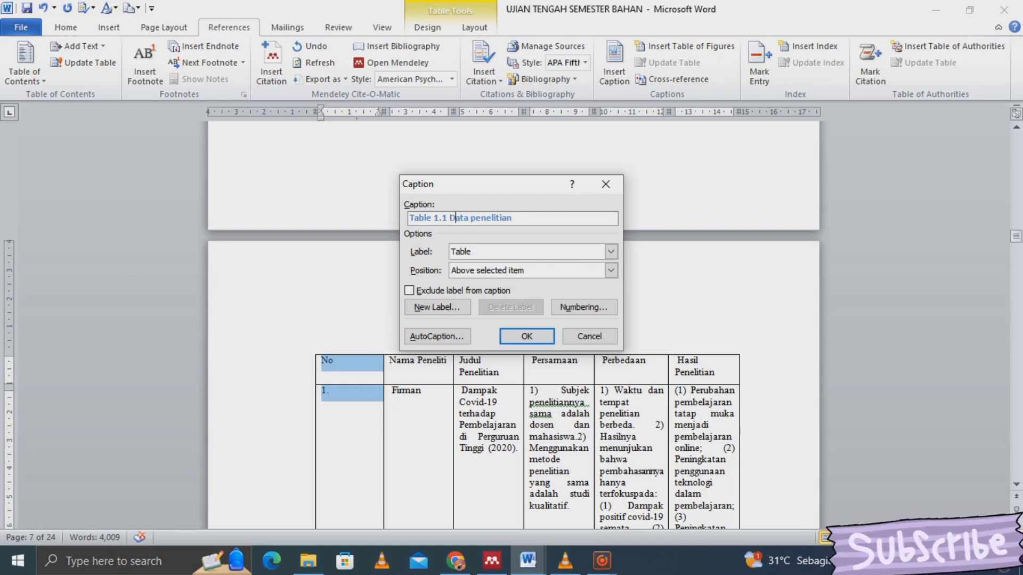
key("Right")
key("Right")
key("Right")
key("Right")
key("Right")
key("BackSpace")
type("P")
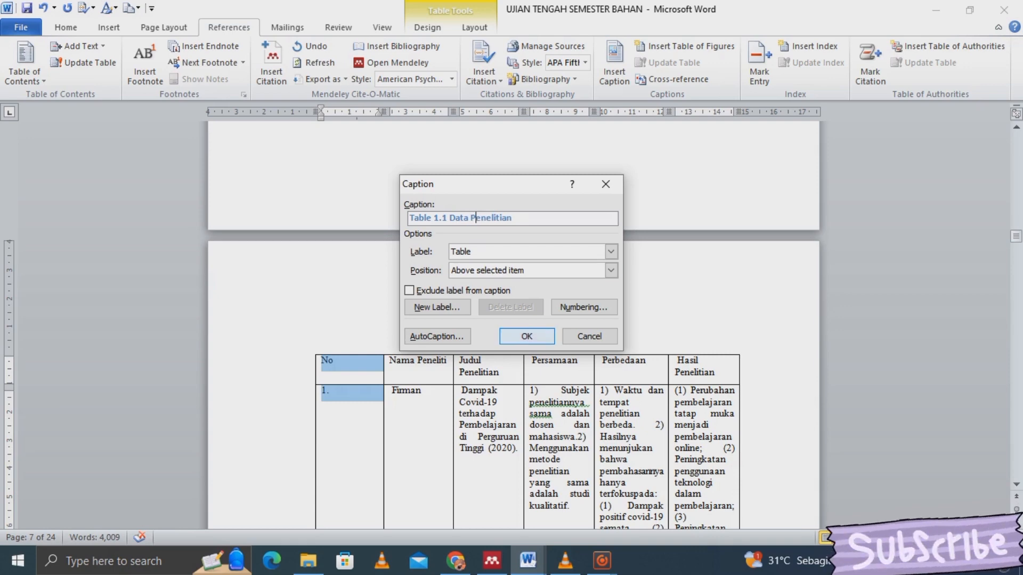
key("Return")
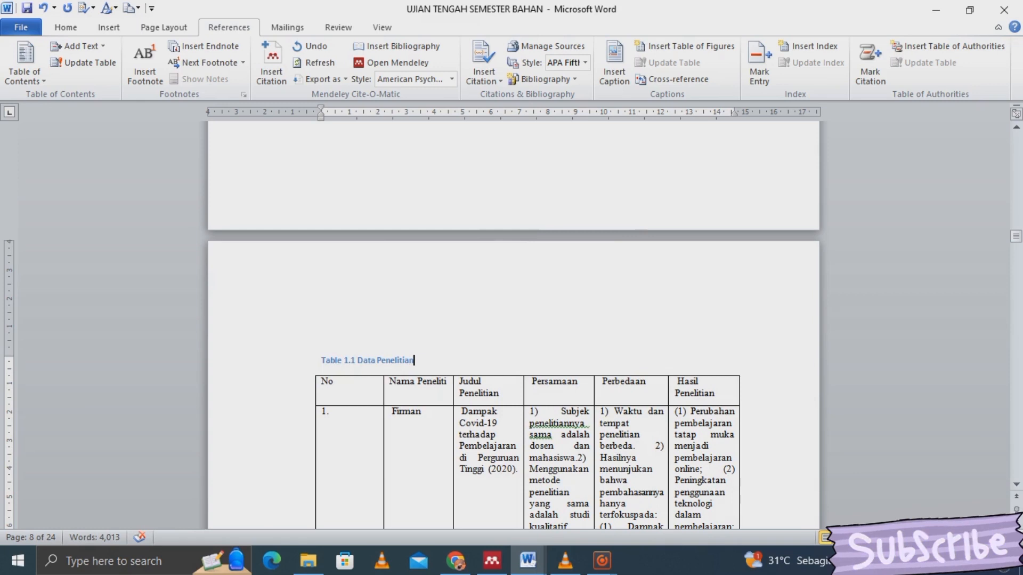
- Format the 'Table 1.1 Data Penelitian' caption as centred black Times New Roman
left_click_drag(419, 360, 345, 361)
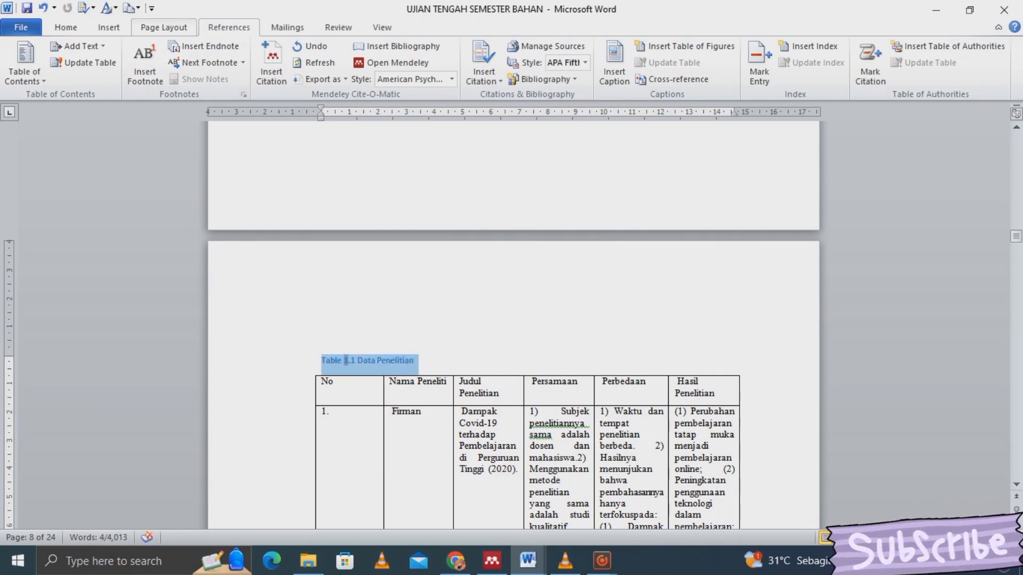
left_click(65, 28)
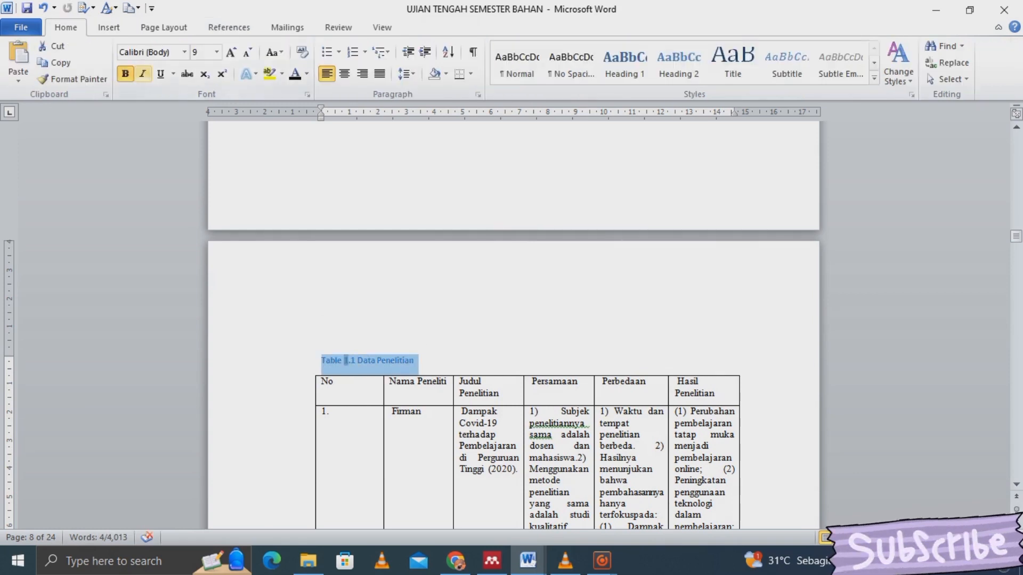
left_click(184, 52)
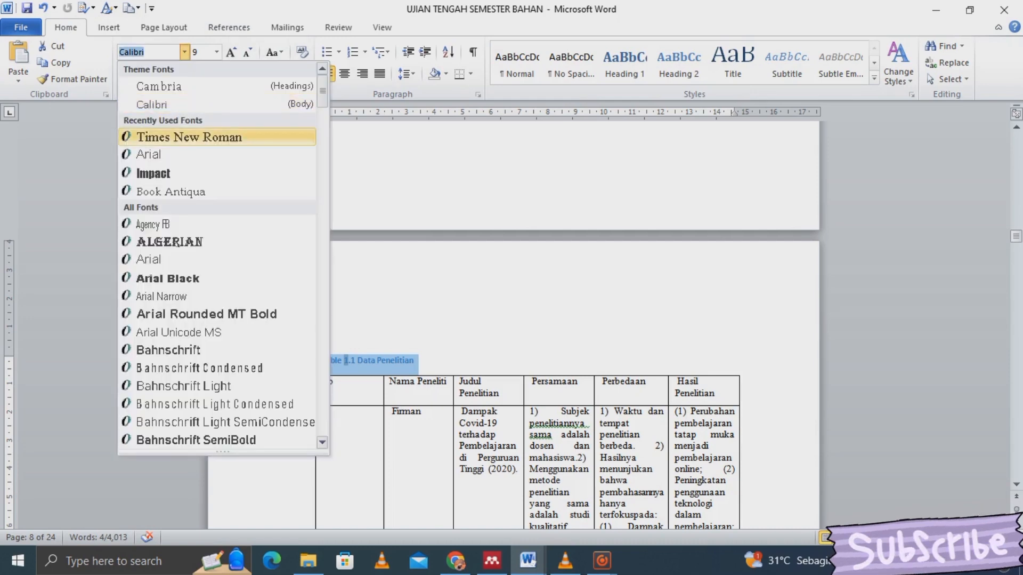
left_click(190, 137)
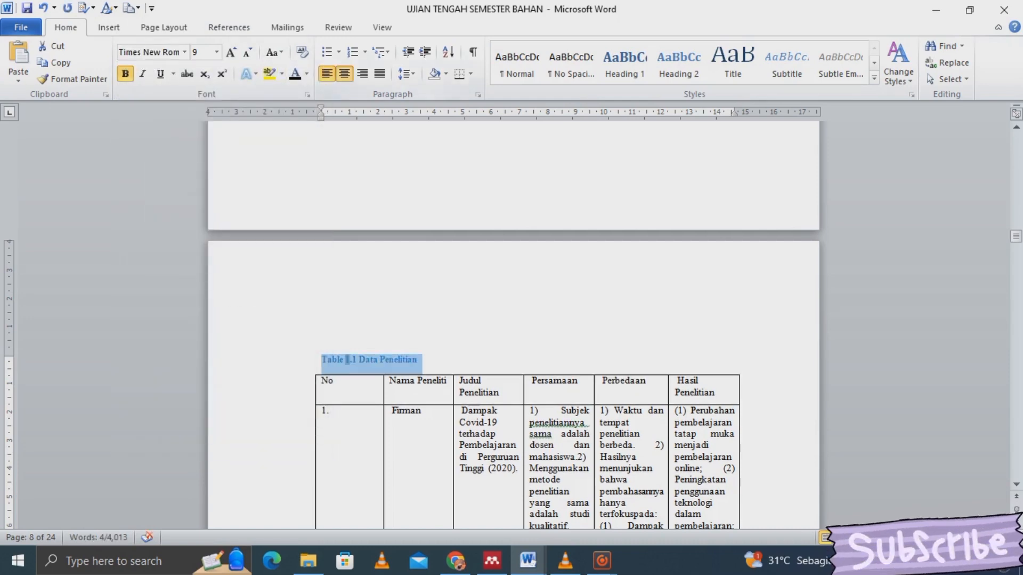
left_click(345, 74)
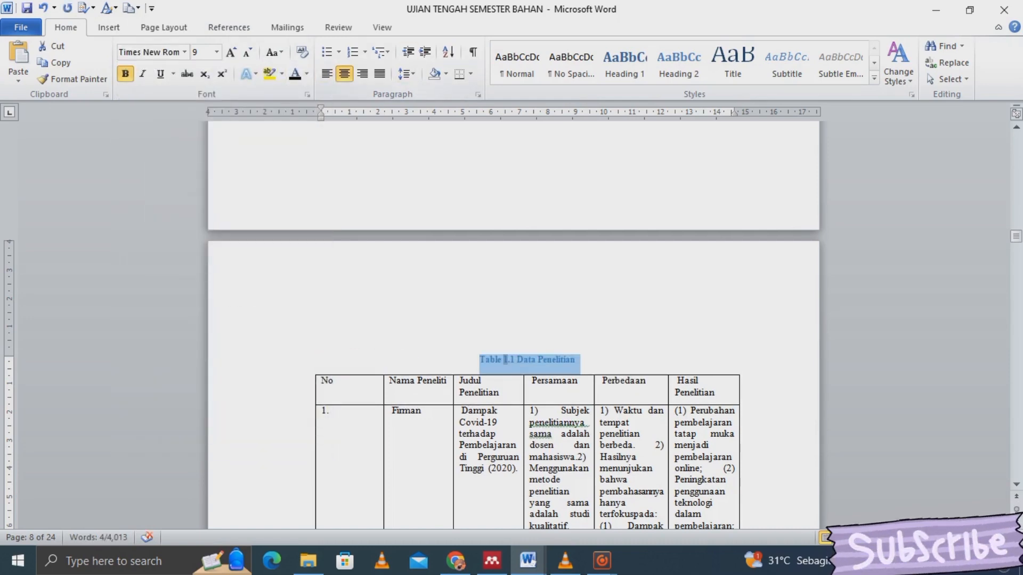
left_click(295, 74)
left_click(496, 359)
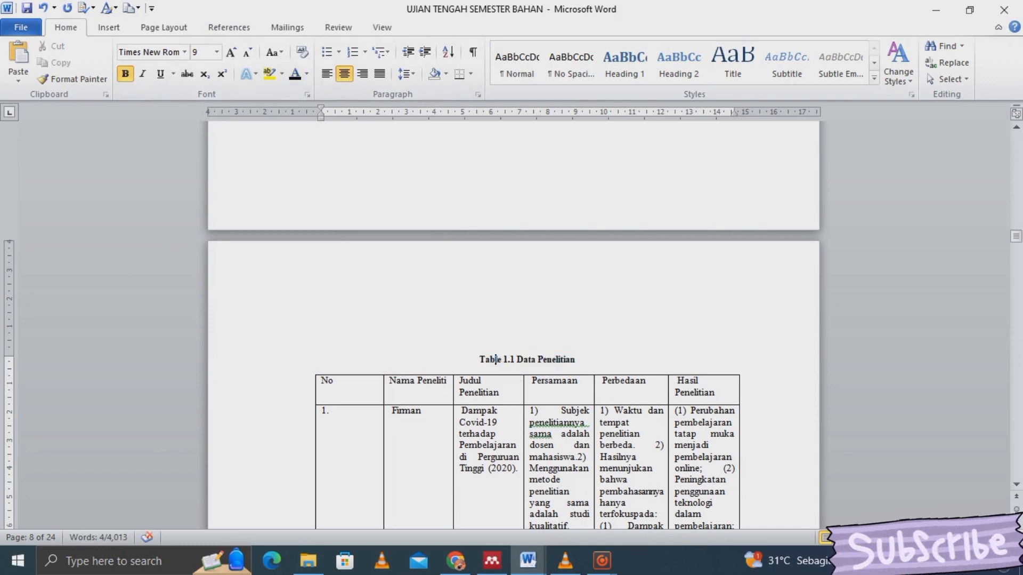
key("Down")
key("Down")
key("Down")
key("Down")
key("Down")
key("Down")
key("Down")
key("Down")
key("Down")
key("Down")
key("Down")
key("Down")
key("Down")
key("Down")
key("Down")
key("Down")
key("Down")
key("Down")
key("Down")
key("Down")
key("Down")
key("Down")
key("Down")
key("Down")
key("Down")
key("Down")
key("Down")
key("Down")
key("Down")
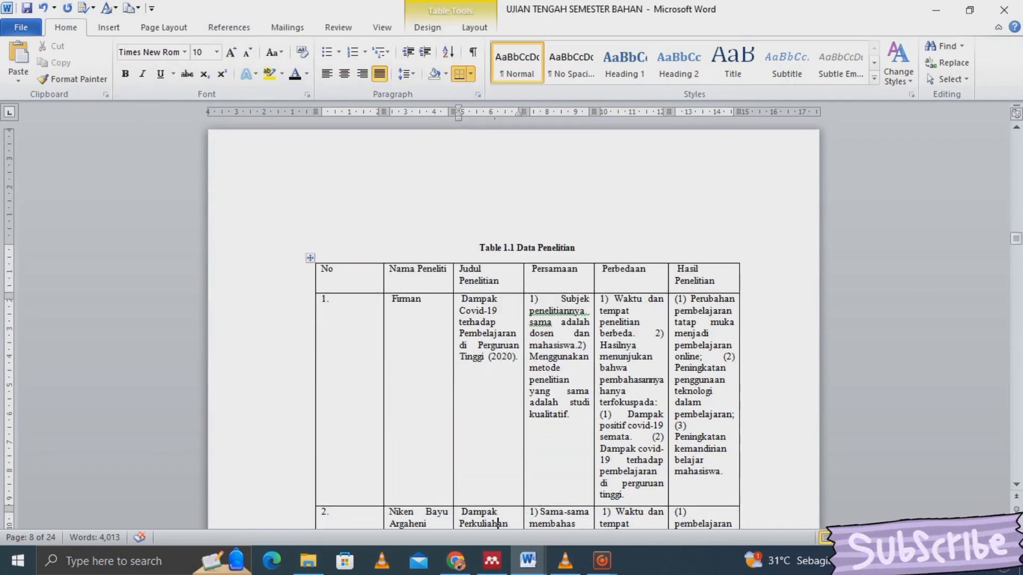
key("Down")
key("Down")
key("Down")
key("Down")
key("Down")
key("Down")
key("Down")
key("Down")
key("Down")
key("Down")
key("Down")
key("Down")
key("Down")
key("Down")
key("Down")
key("Down")
key("Down")
key("Down")
key("Down")
key("Down")
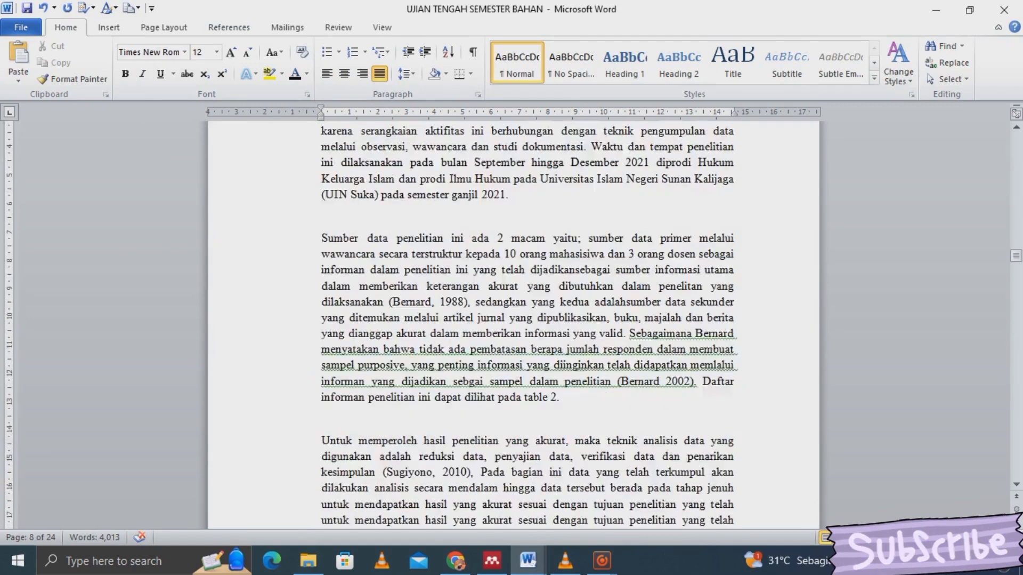
- Convert the slash-separated No/Status lines into a five-column table
key("Up")
key("Up")
key("Up")
key("Up")
key("Up")
key("Up")
key("Up")
key("Up")
key("Up")
key("Up")
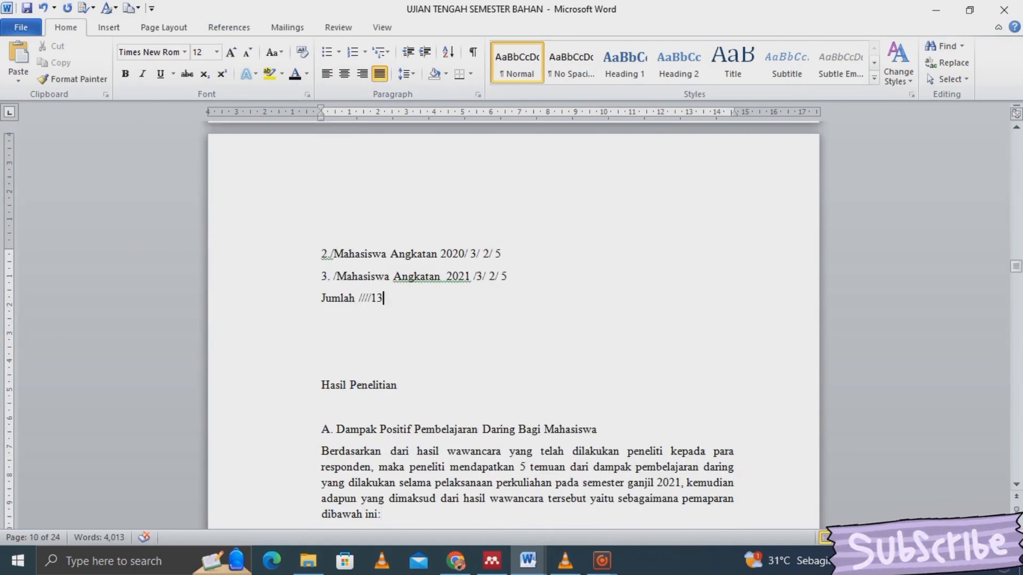
key("shift+Up")
key("shift+Up")
key("shift+Up")
key("shift+Up")
key("shift+Up")
key("shift+Up")
key("shift+Up")
key("shift+Up")
key("shift+Home")
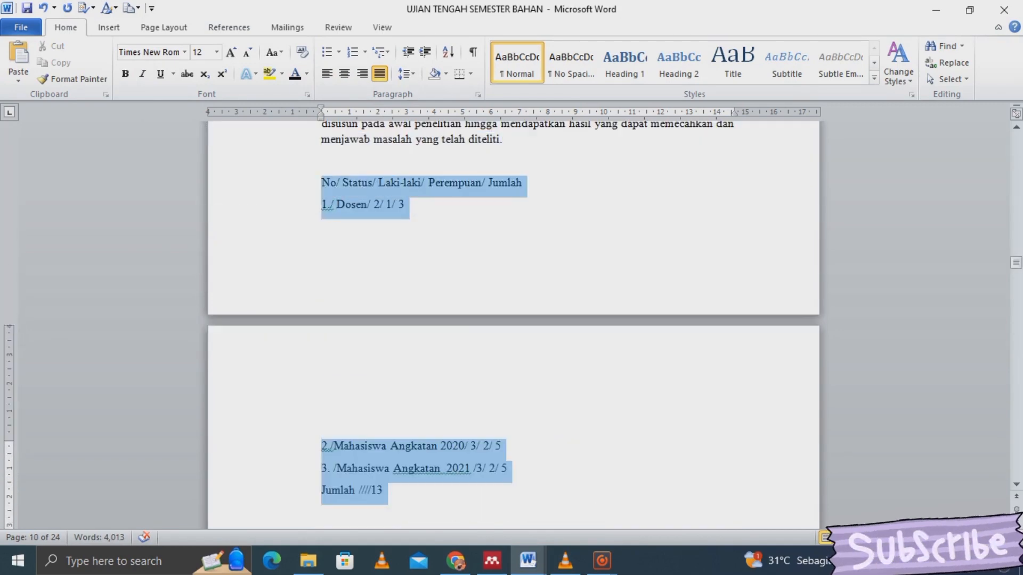
left_click(109, 27)
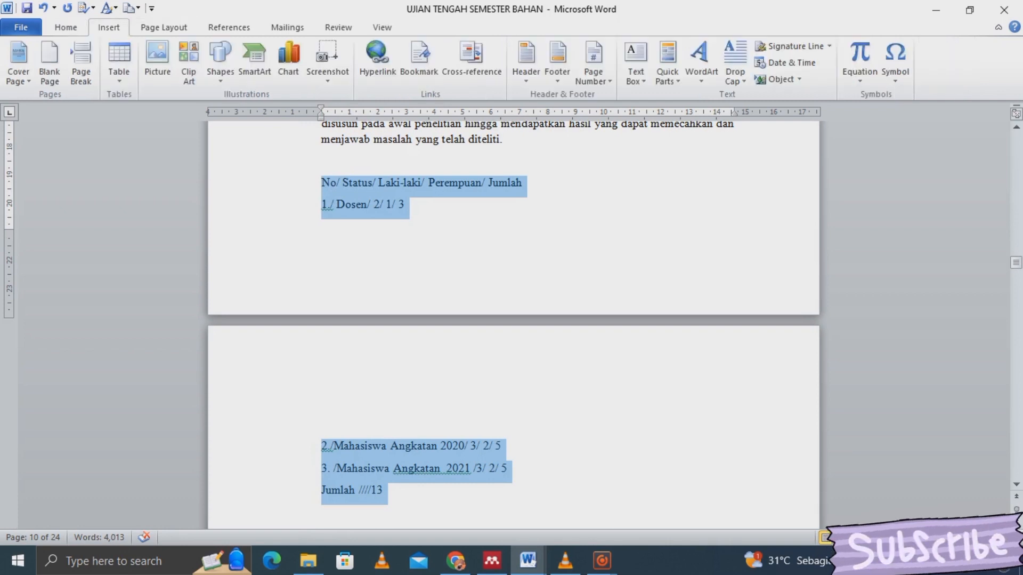
left_click(119, 63)
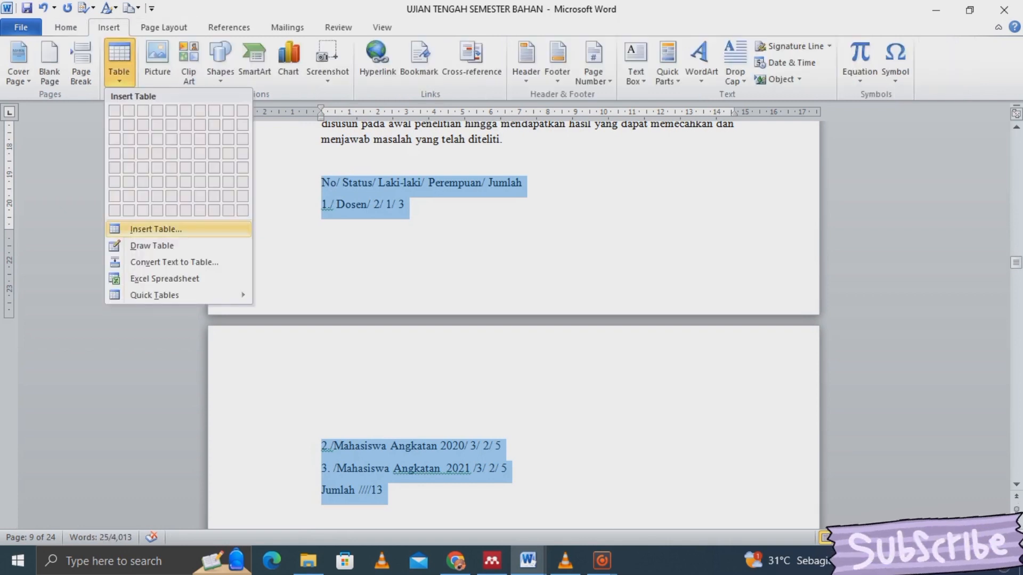
left_click(154, 228)
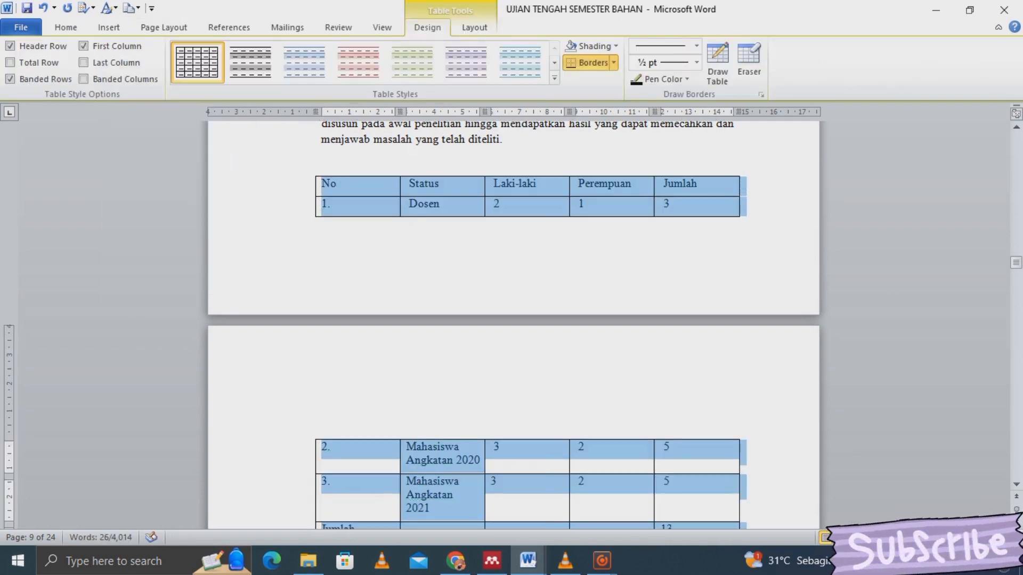
- Push the new table onto the next page and select its first column
left_click(322, 160)
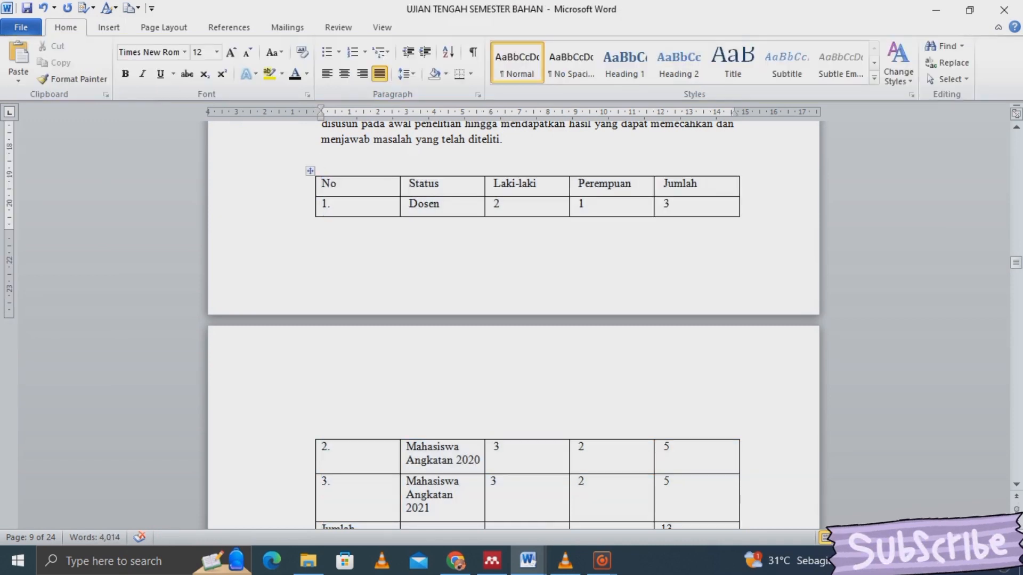
key("Return")
key("Return")
key("Return")
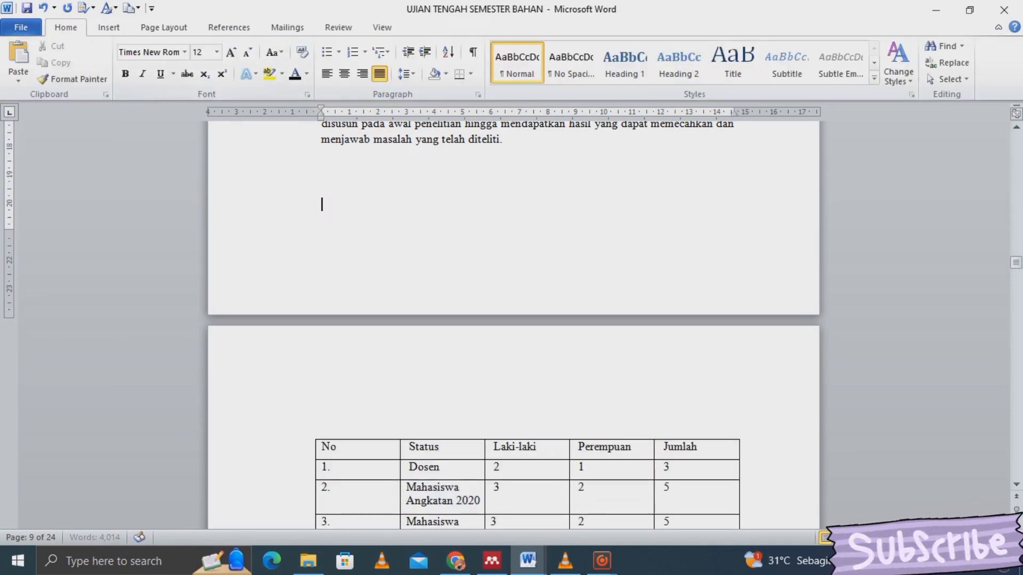
left_click(357, 439)
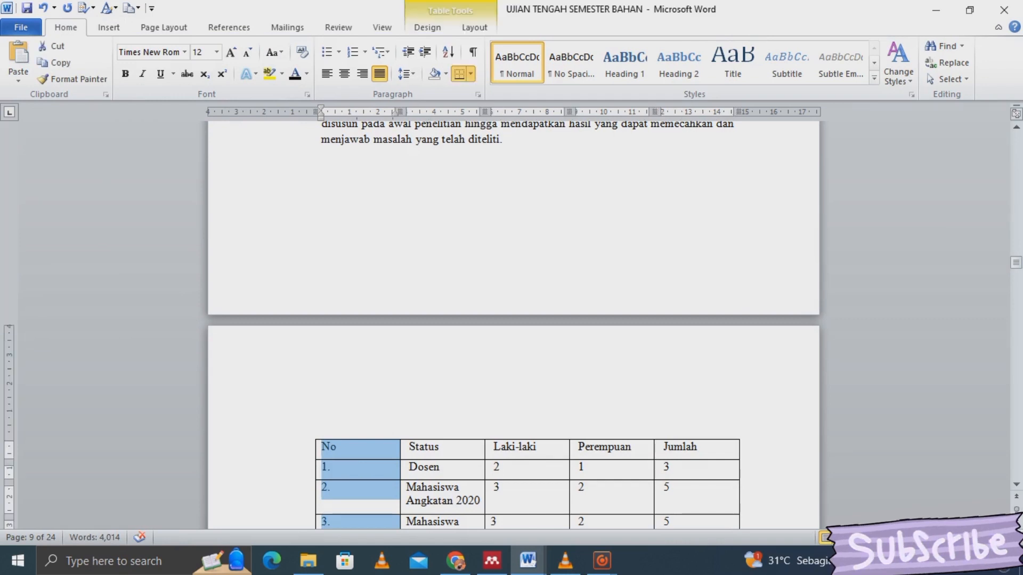
- Insert the caption 'Table 2.1 Data Jumlah Narasumber' for the participant table via References > Insert Caption
left_click(229, 27)
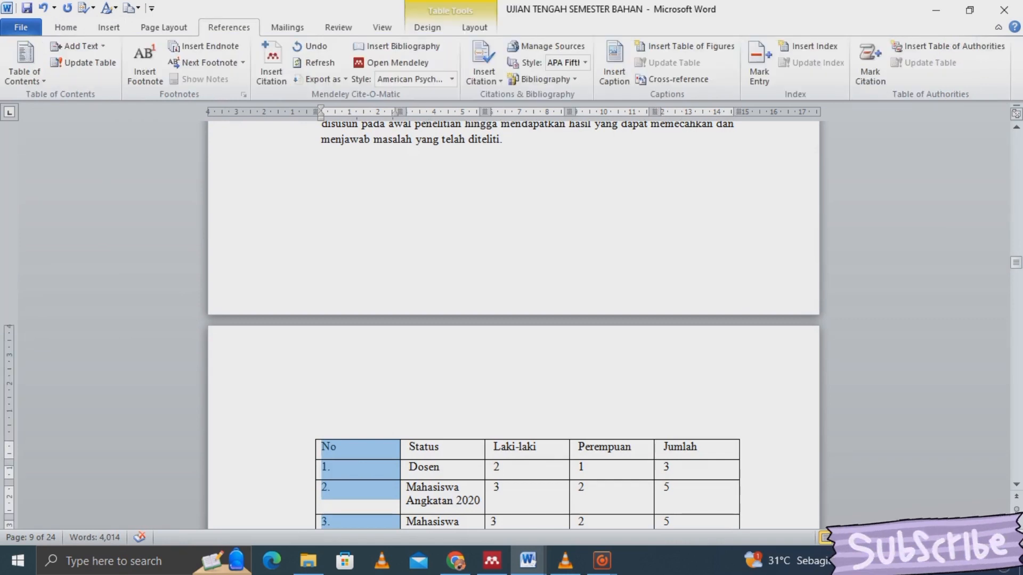
left_click(614, 63)
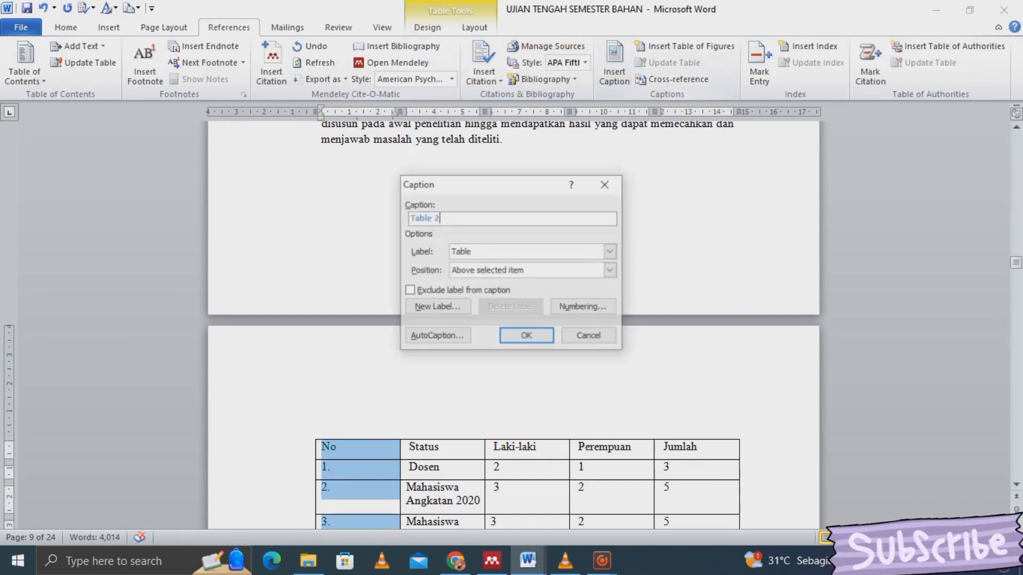
type(".1")
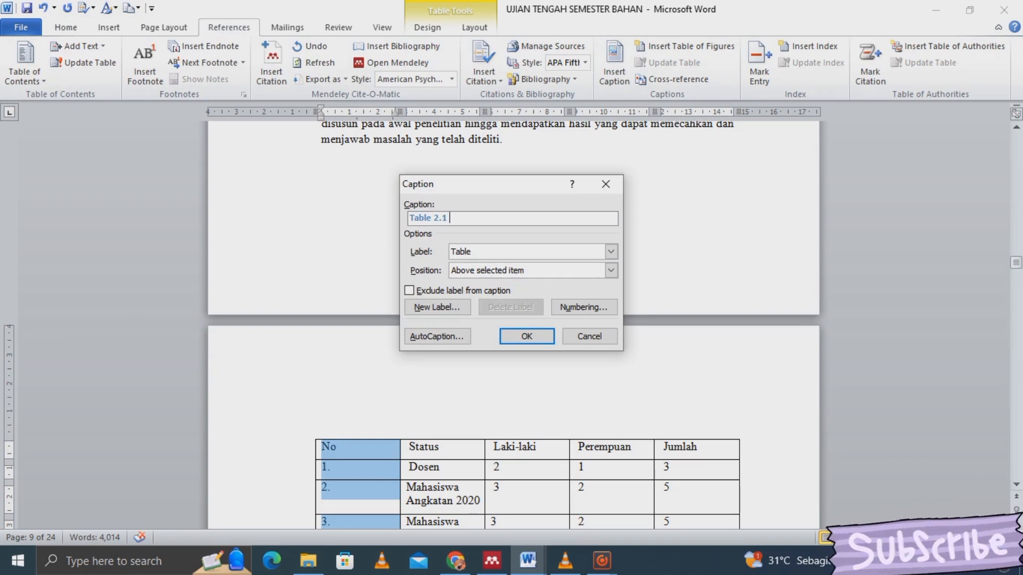
type(" Data Jumla")
type("h Naras")
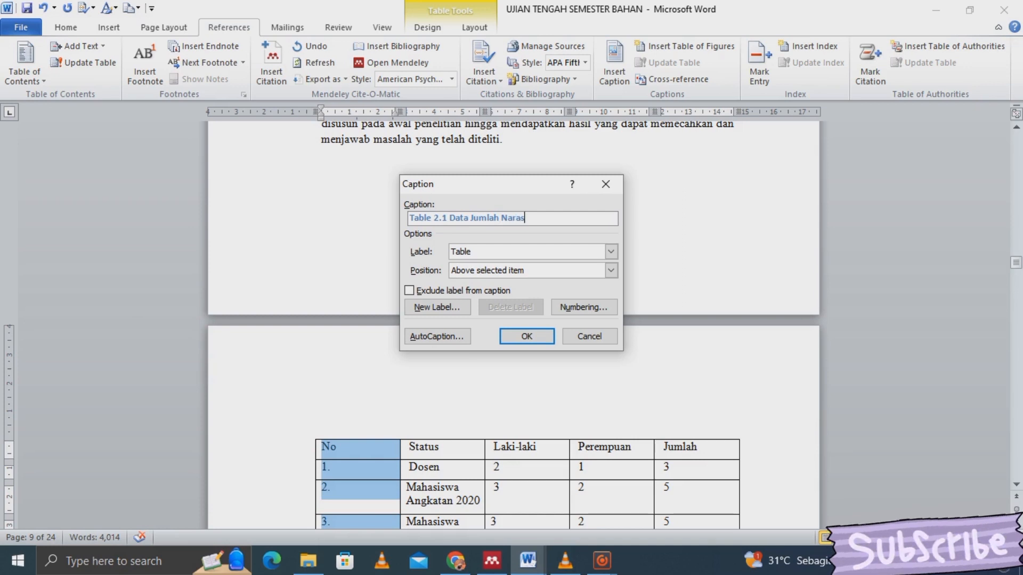
type("umber")
key("Return")
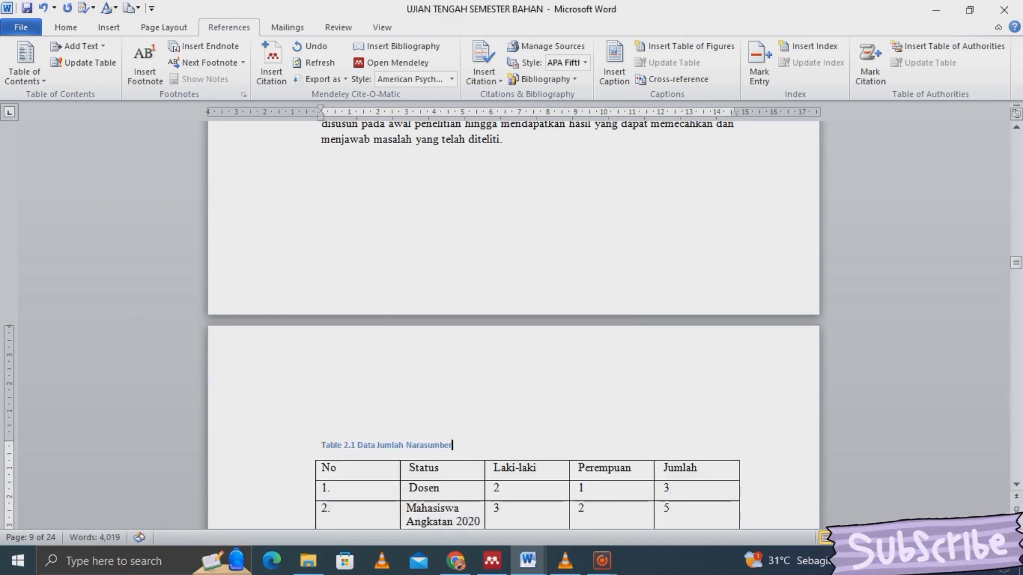
- Change the 'Table 2.1 Data Jumlah Narasumber' caption font to Times New Roman
left_click_drag(453, 445, 322, 445)
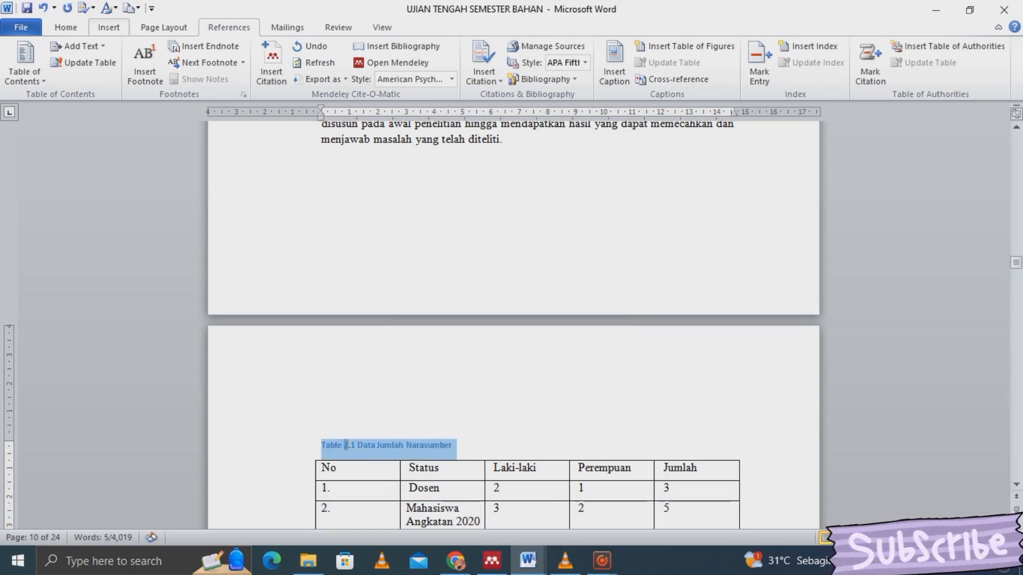
left_click(66, 27)
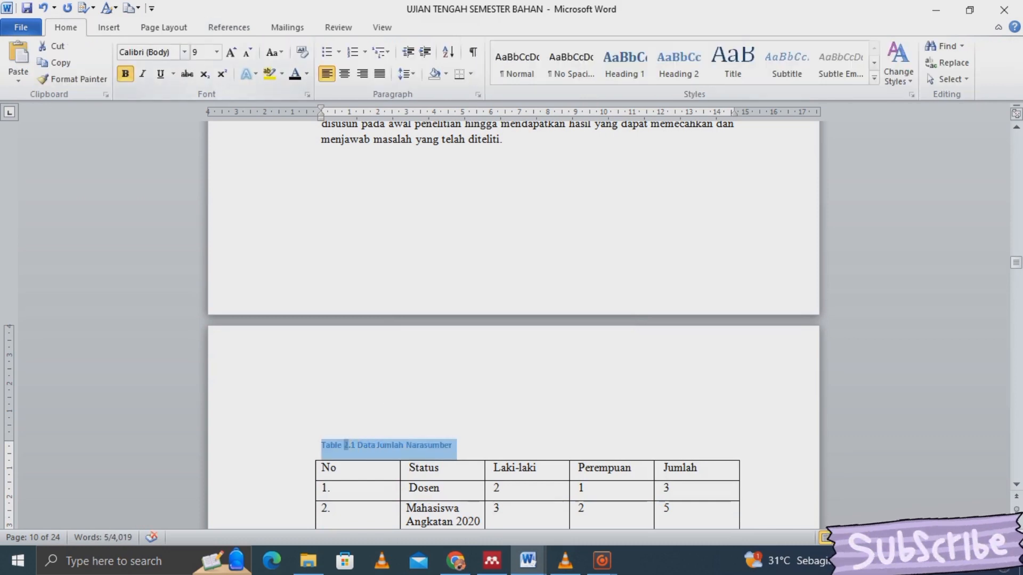
left_click(184, 52)
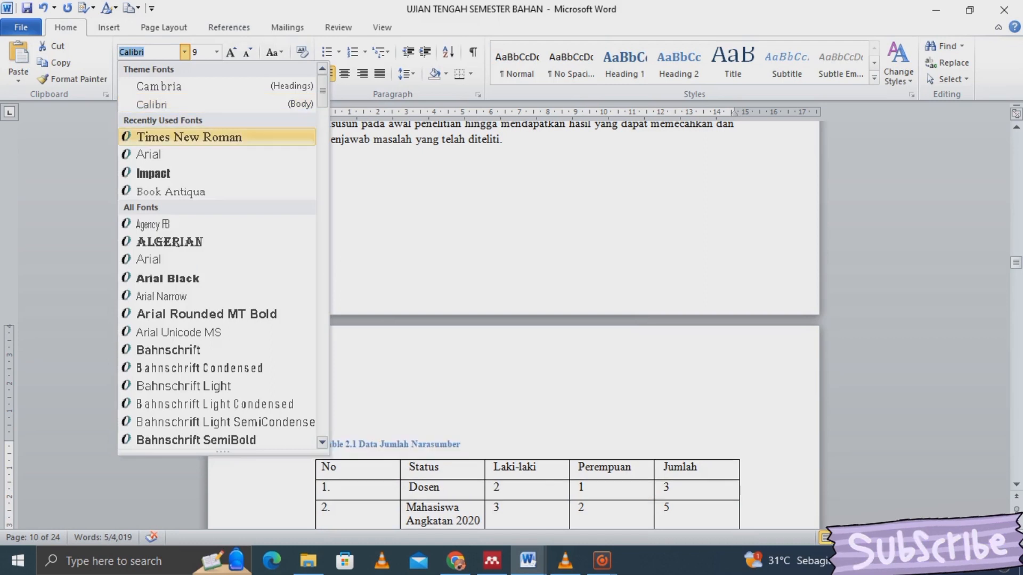
left_click(190, 137)
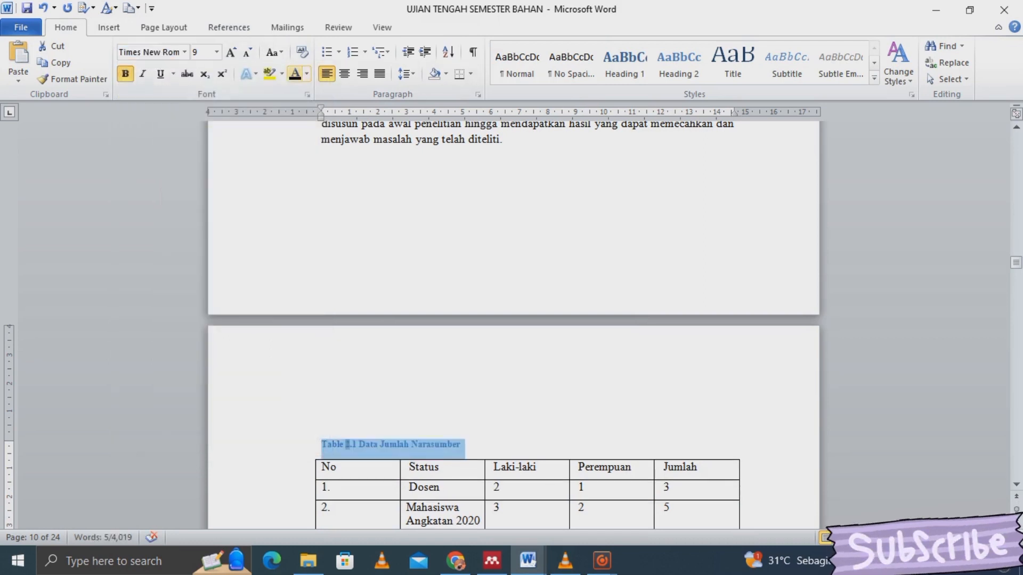
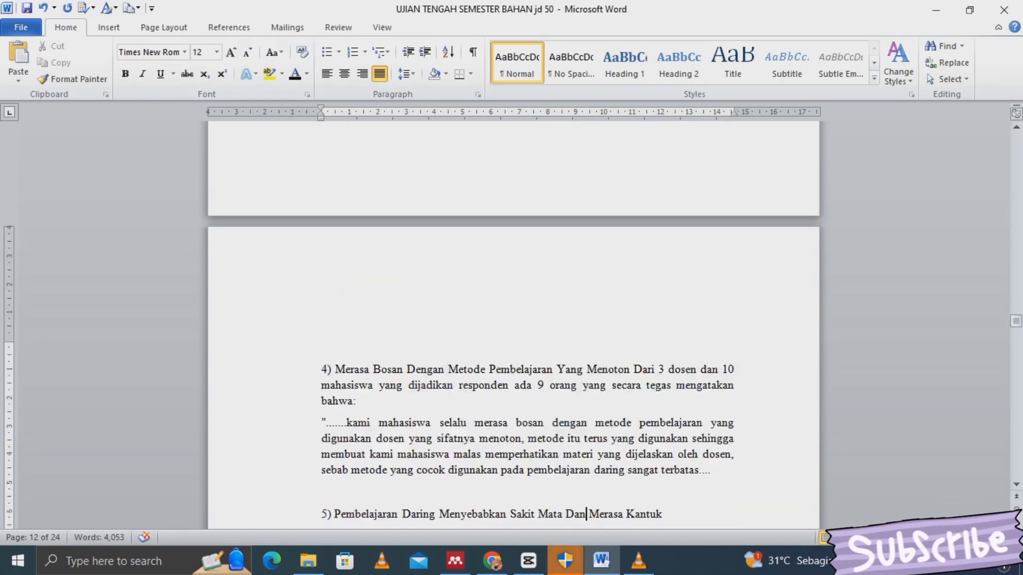
scroll(514, 320, "down", 15)
- Insert the caption 'Gambar 1.2 Dampak Negatif' beneath the negative-impact chart
left_click(582, 513)
left_click(322, 277)
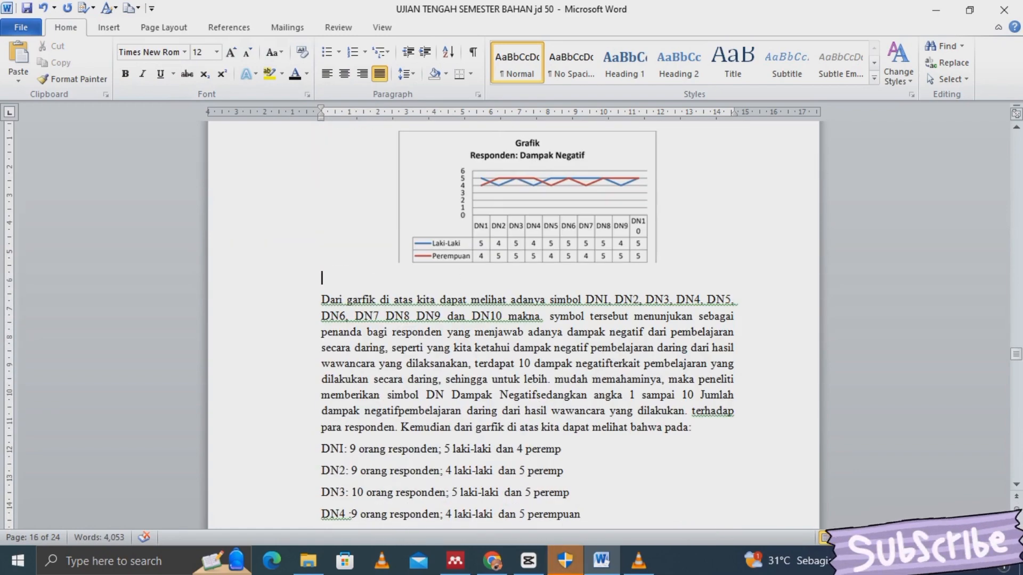
right_click(495, 231)
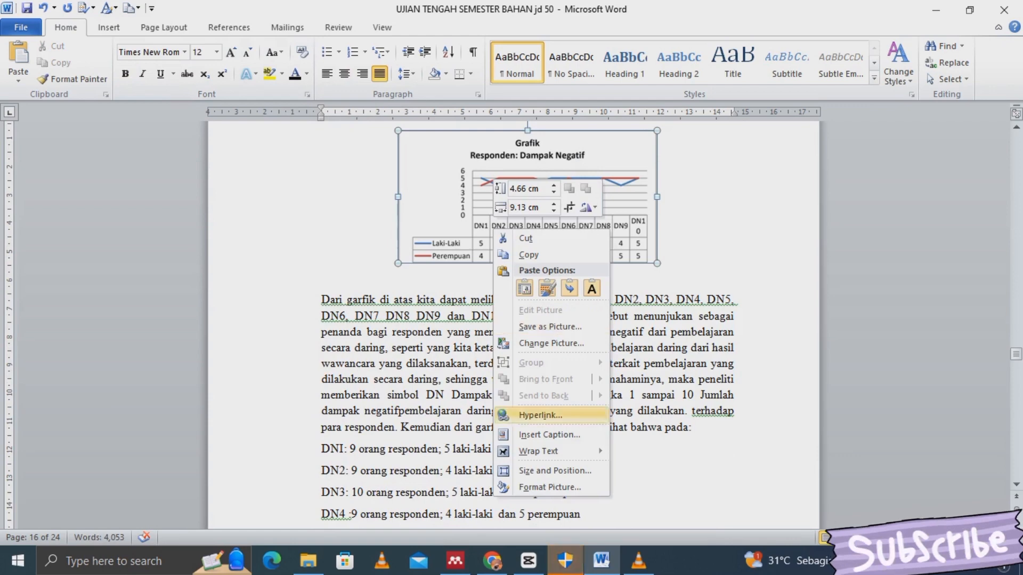
left_click(549, 434)
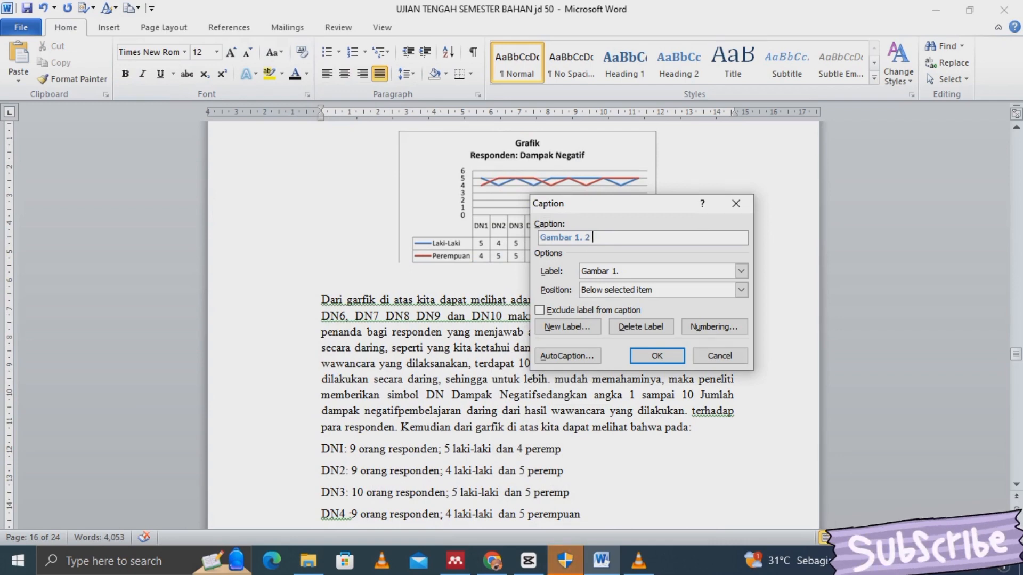
type("Dampak Negatif")
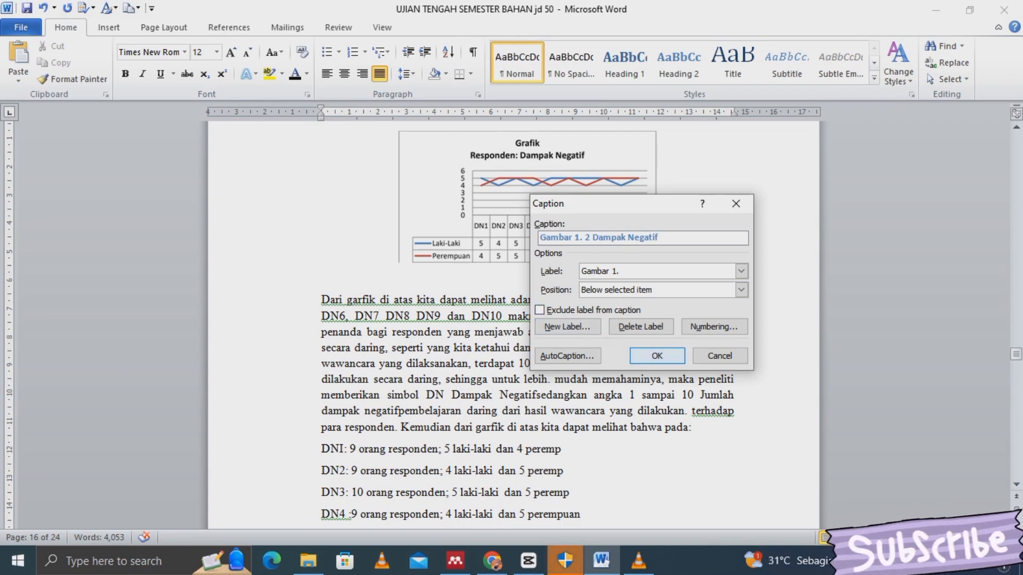
left_click(657, 355)
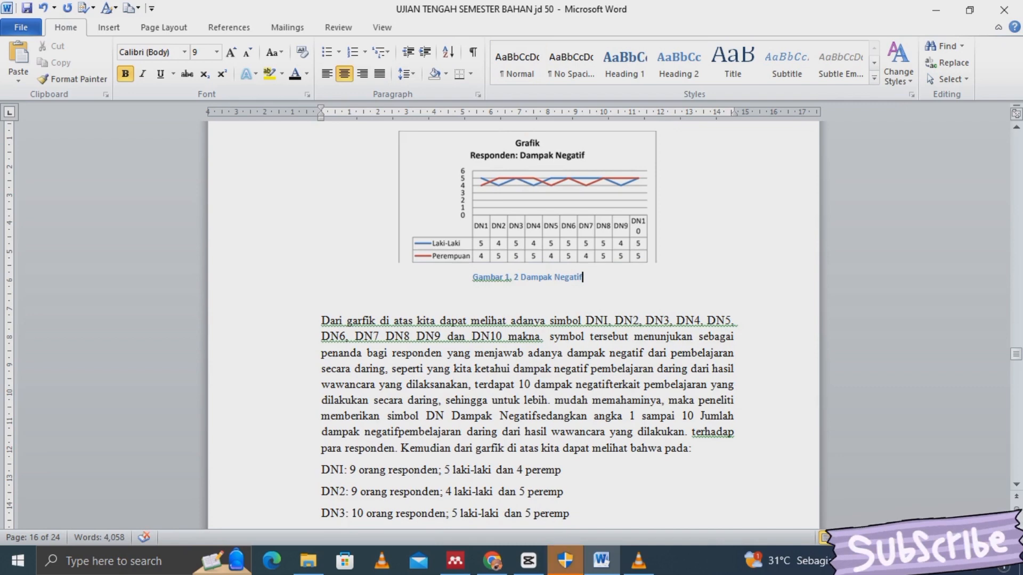
- Set the 'Gambar 1.2 Dampak Negatif' caption font to Times New Roman
triple_click(528, 277)
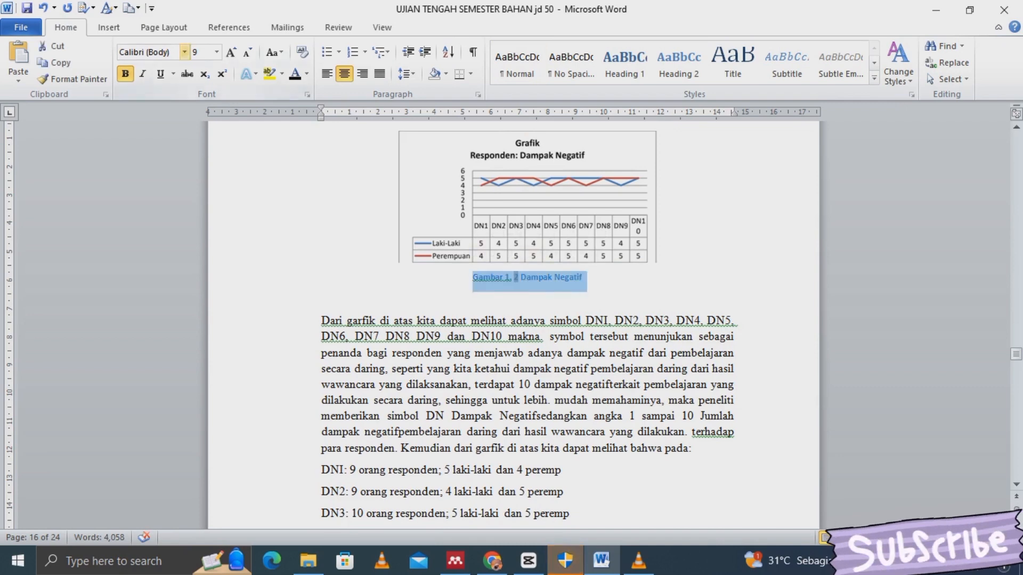
left_click(184, 51)
left_click(189, 137)
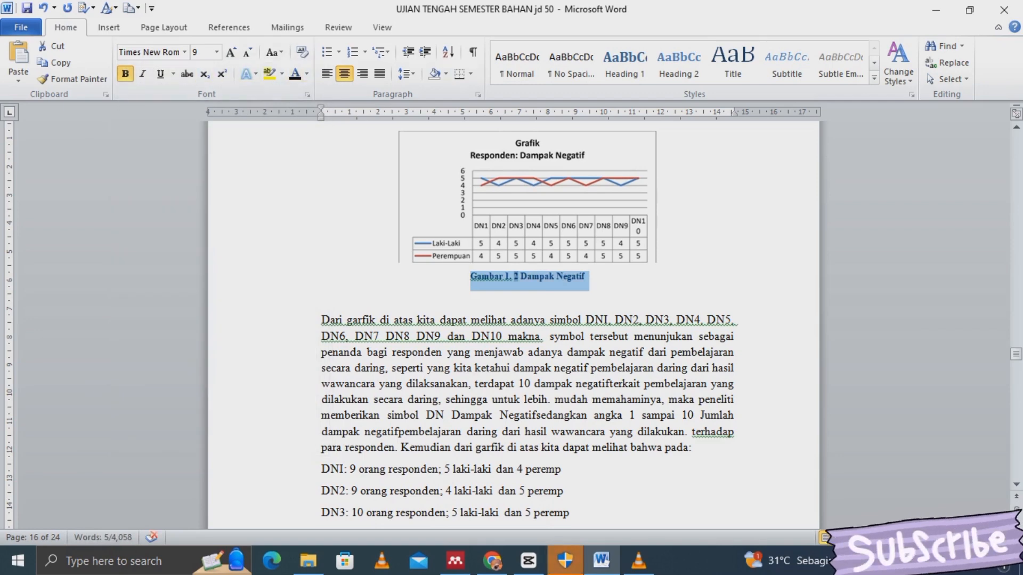
left_click(322, 298)
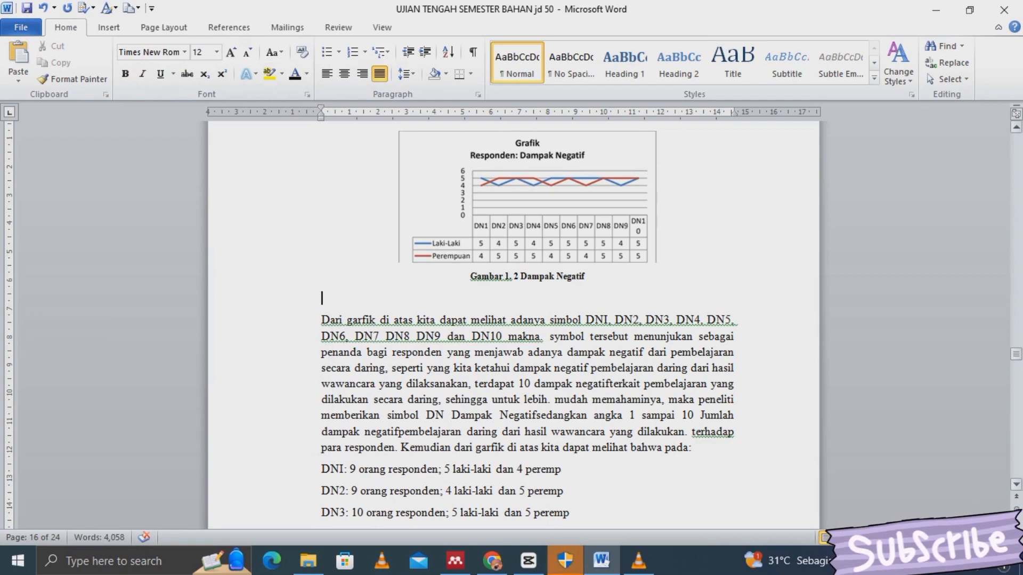
- Place the cursor on the empty line under DAFTAR GAMBAR on page 5, with References tools showing
left_click_drag(1017, 353, 1016, 196)
left_click(322, 285)
left_click(322, 248)
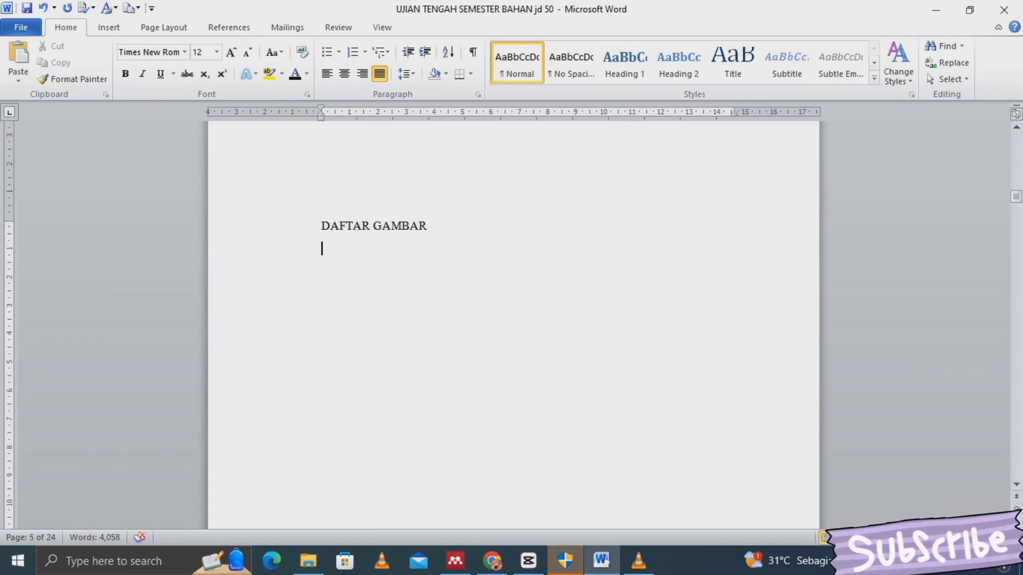
left_click(322, 269)
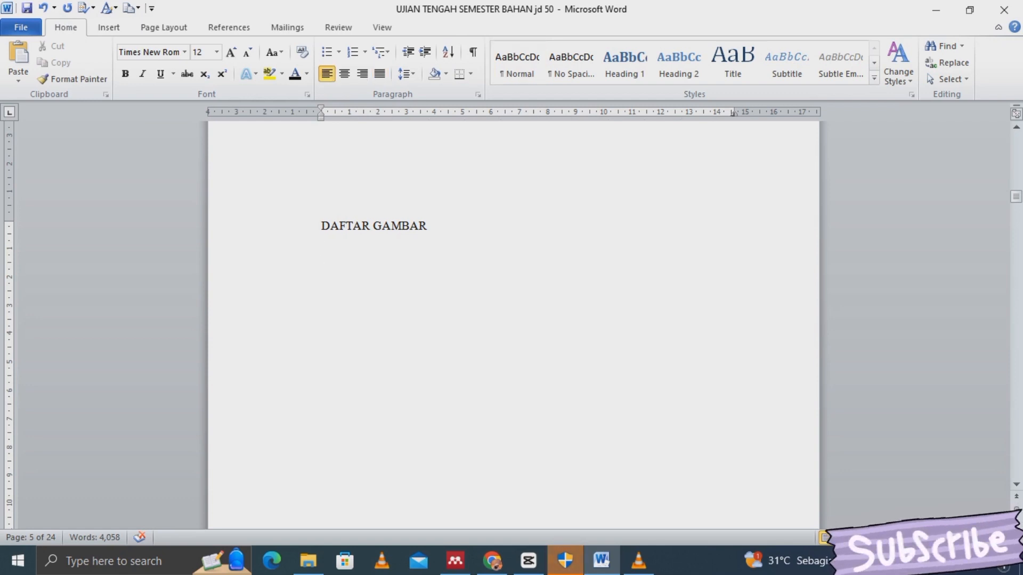
left_click(229, 27)
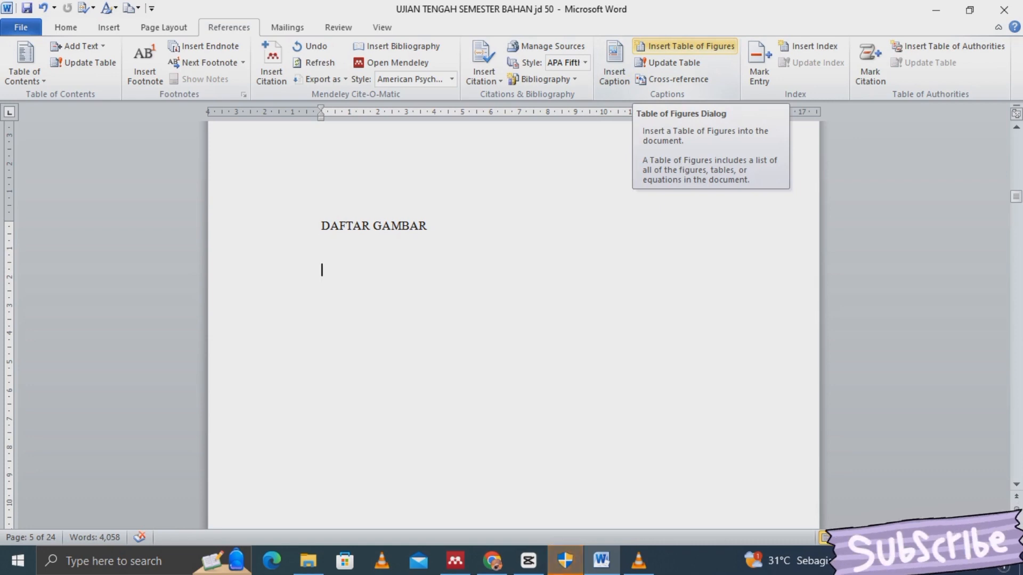
- Insert a table of figures with the 'Gambar 1.' caption label, replacing the existing list
left_click(685, 46)
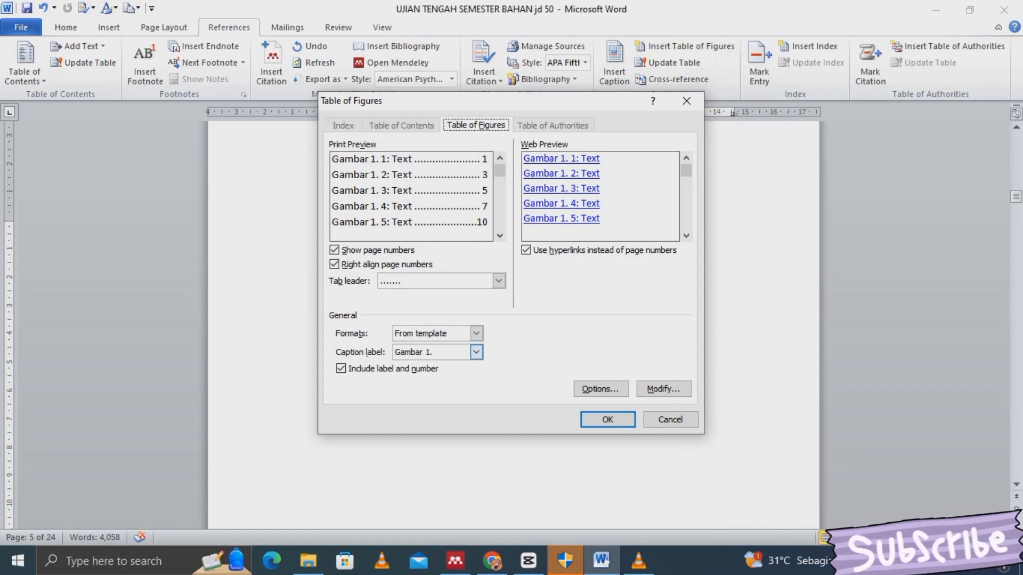
left_click(476, 352)
left_click(476, 352)
key("Return")
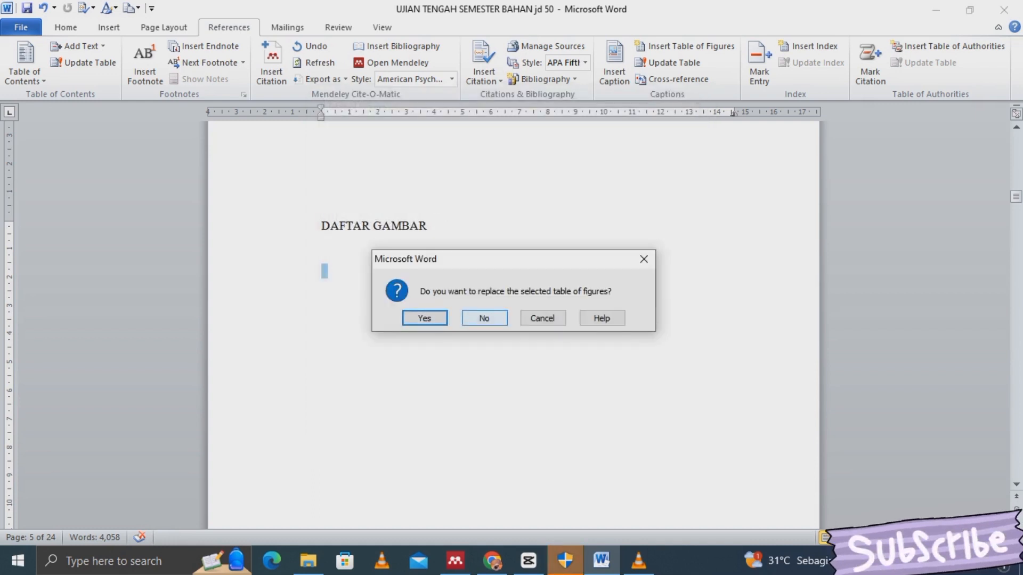
key("Return")
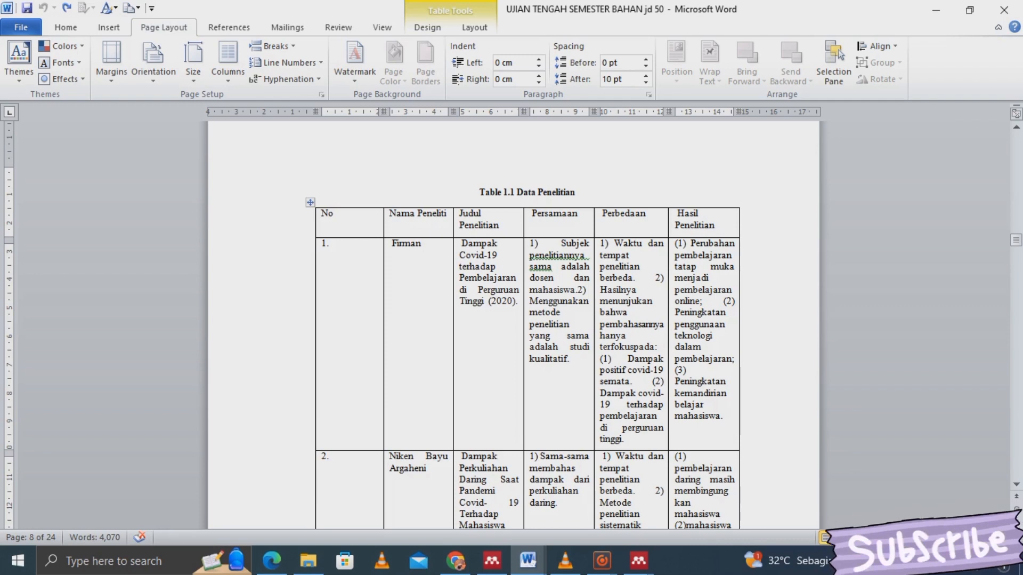
- Make the Table 1.1 Data Penelitian pages landscape, applied only to the selected text
left_click(322, 172)
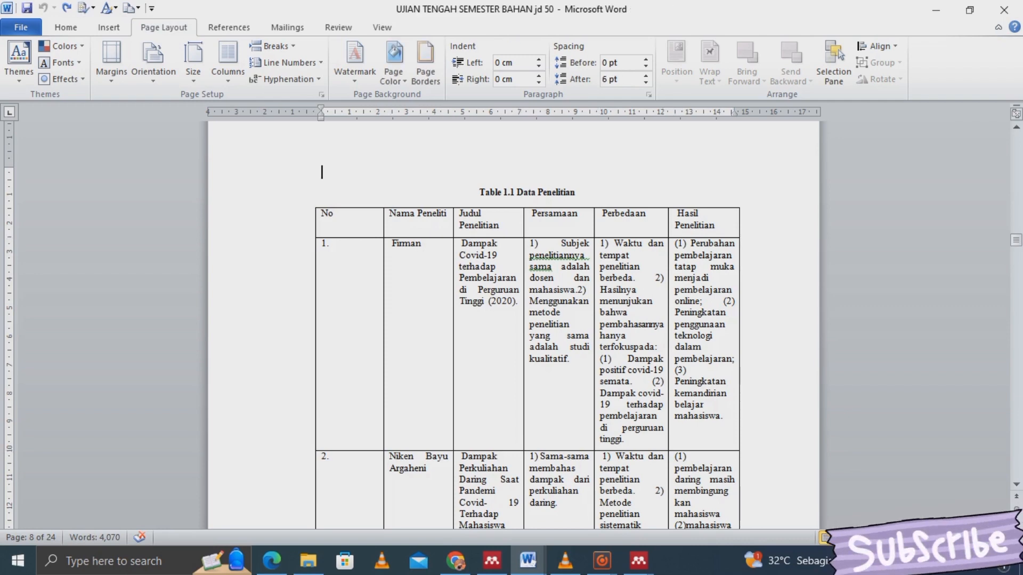
key("shift+Down")
key("shift+Down")
key("shift+Down")
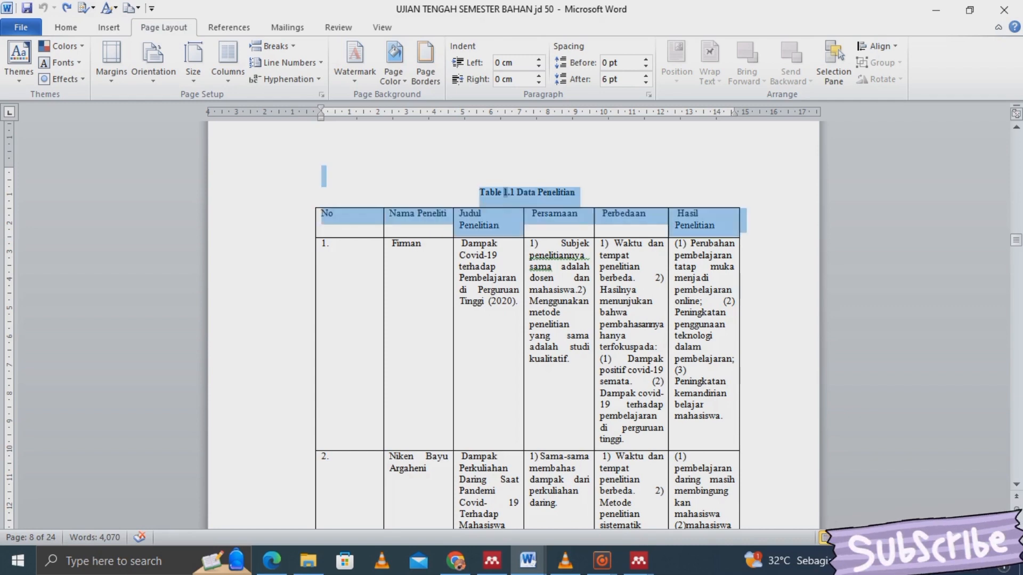
key("shift+Down")
key("shift+Down")
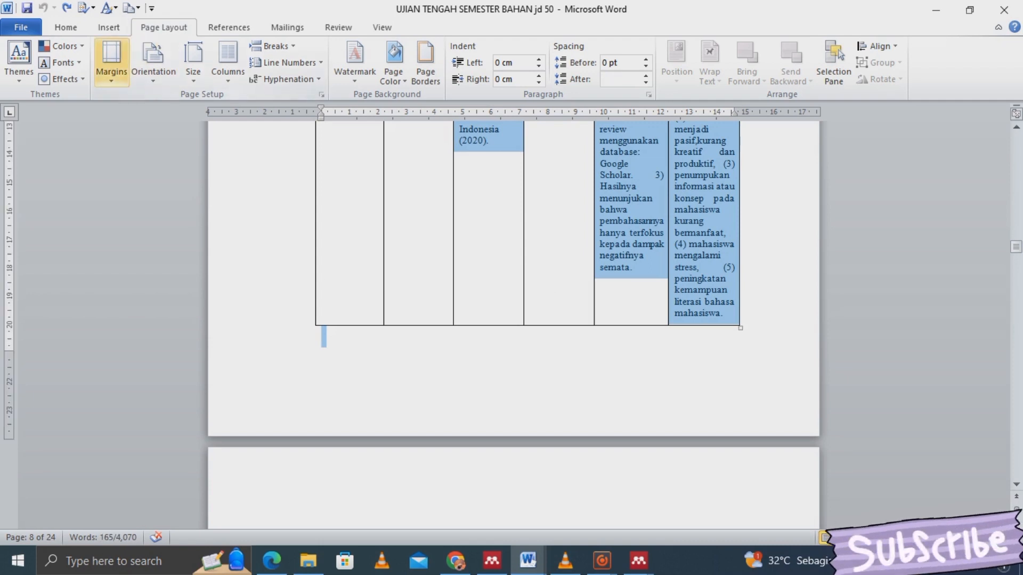
left_click(112, 61)
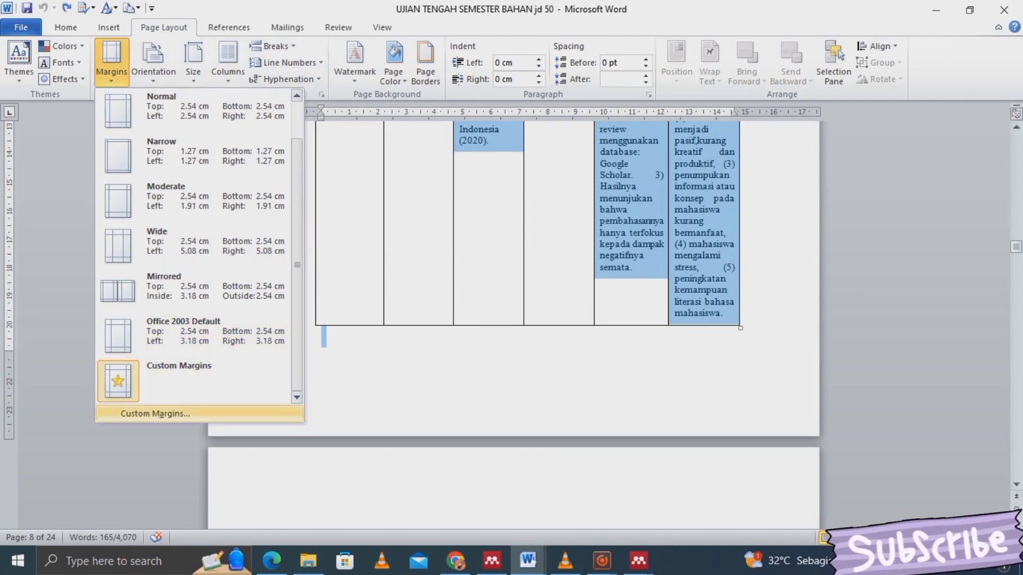
left_click(155, 413)
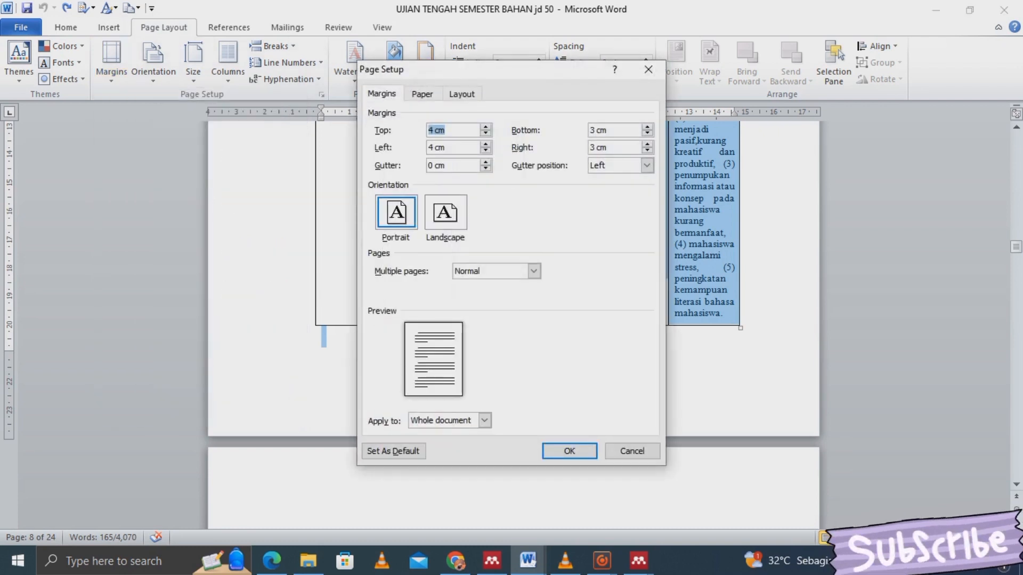
left_click(446, 213)
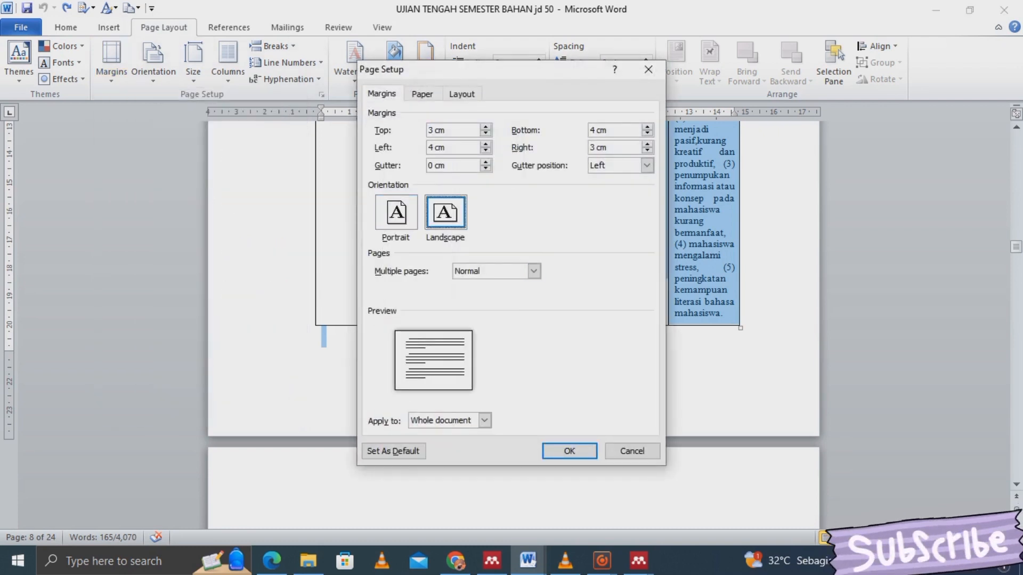
left_click(484, 420)
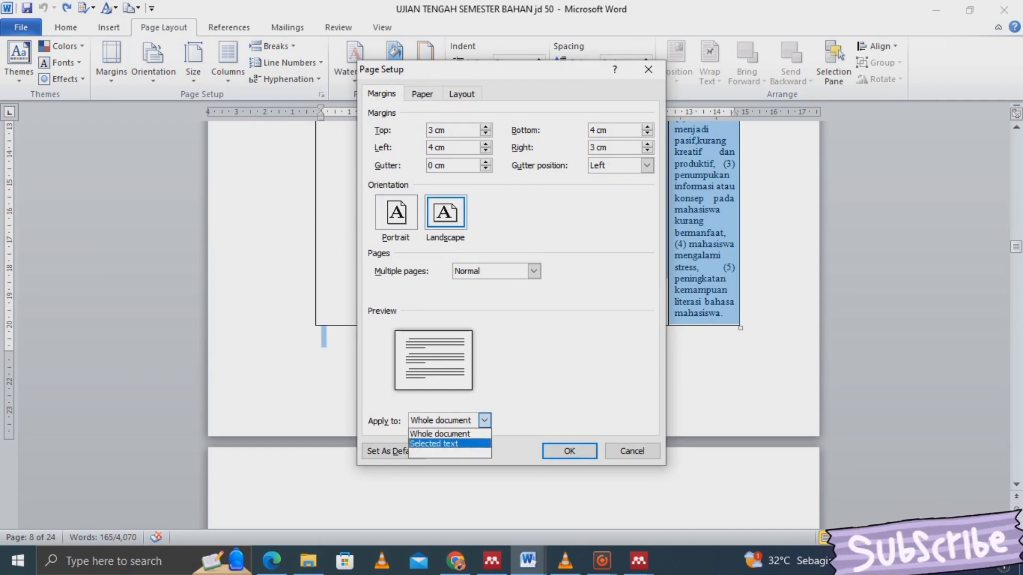
left_click(435, 444)
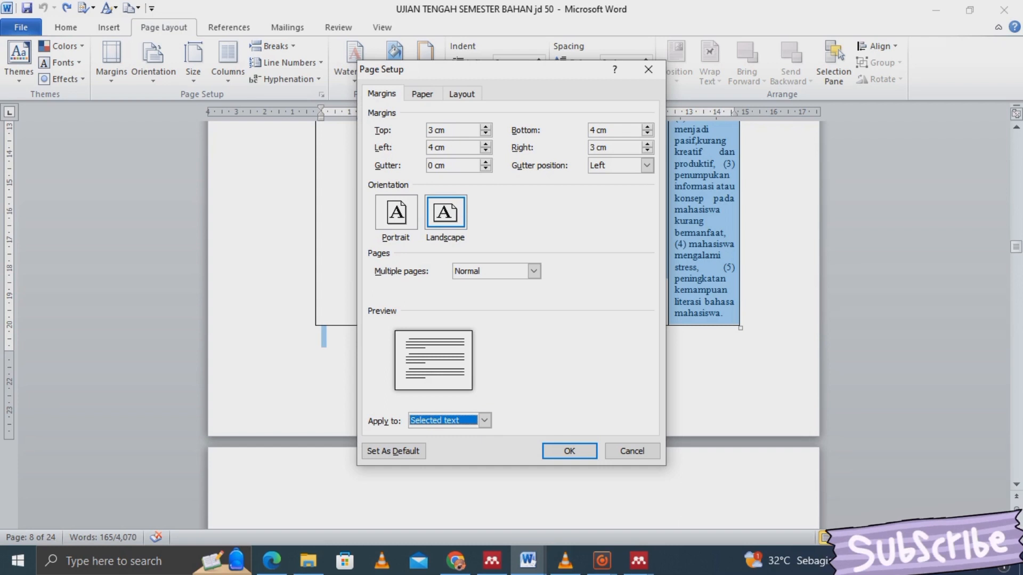
key("Return")
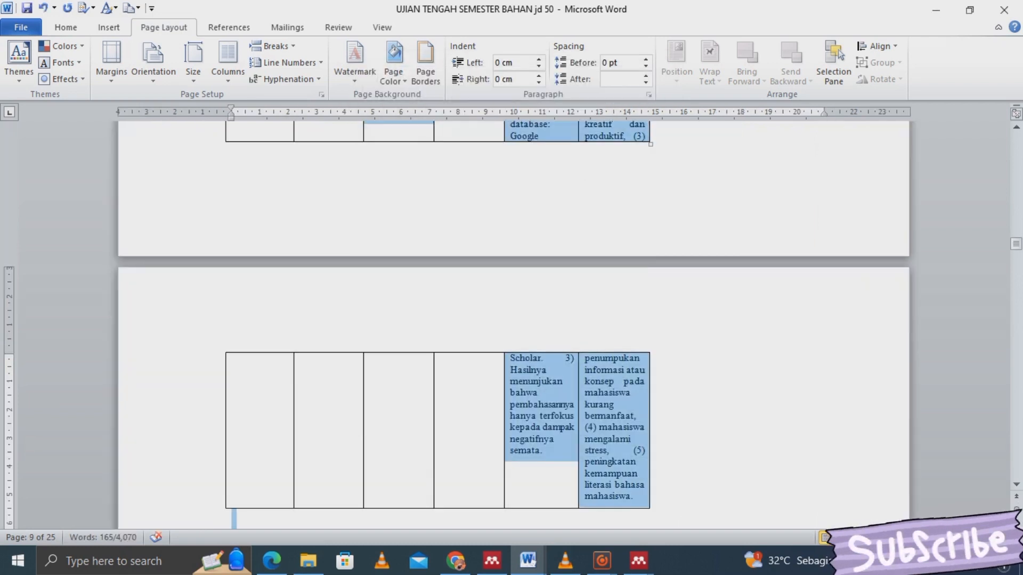
- Stretch Table 1.1 across the page, widen Perbedaan and Persamaan, and narrow Judul Penelitian
left_click_drag(1017, 243, 1017, 235)
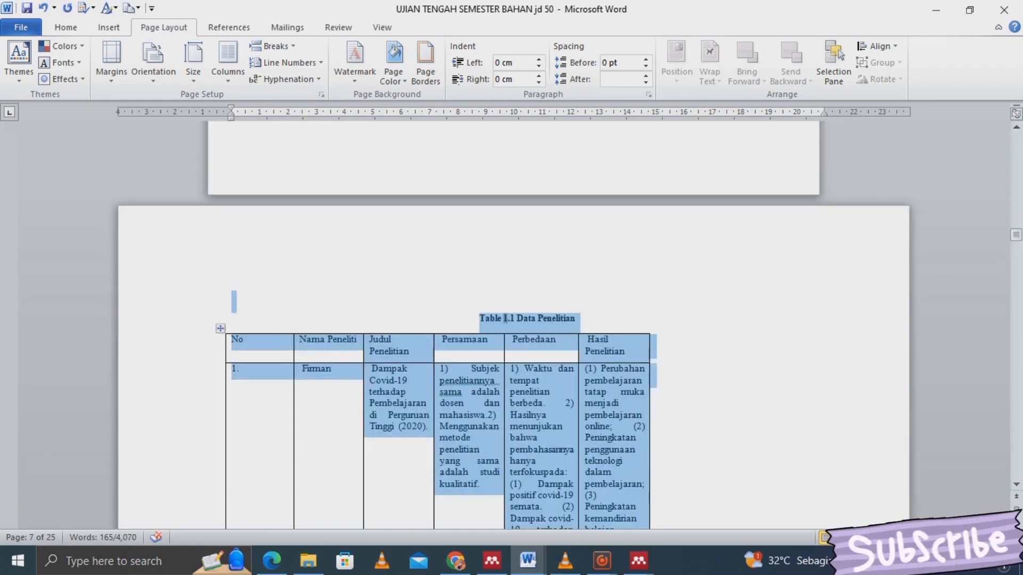
left_click_drag(226, 410, 182, 411)
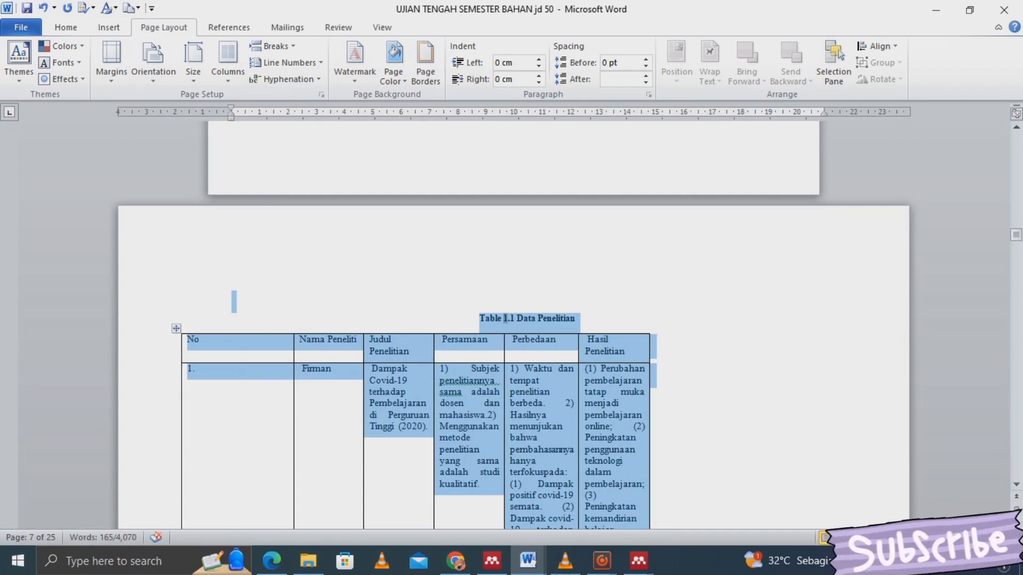
left_click_drag(650, 410, 847, 411)
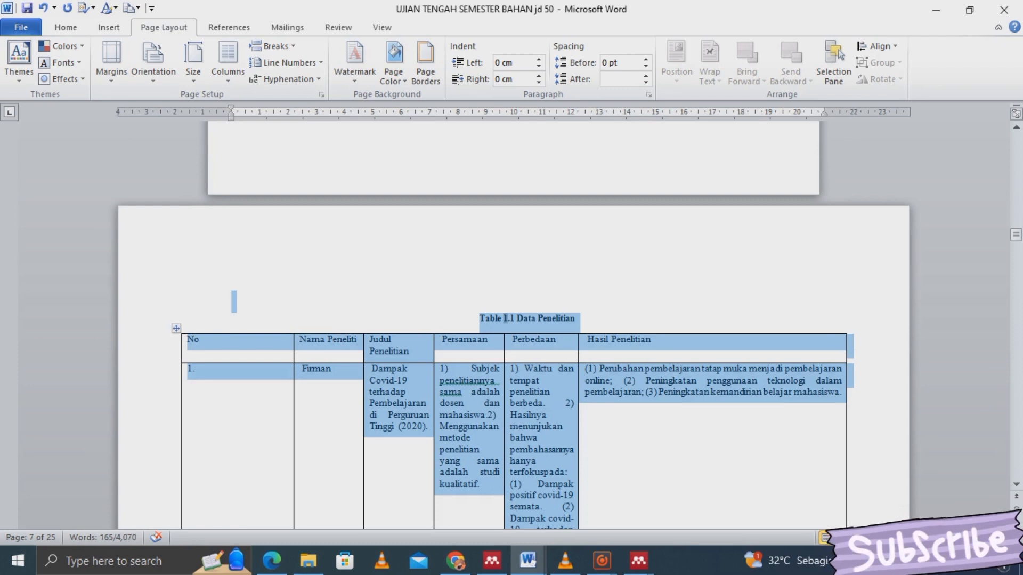
left_click_drag(293, 411, 217, 410)
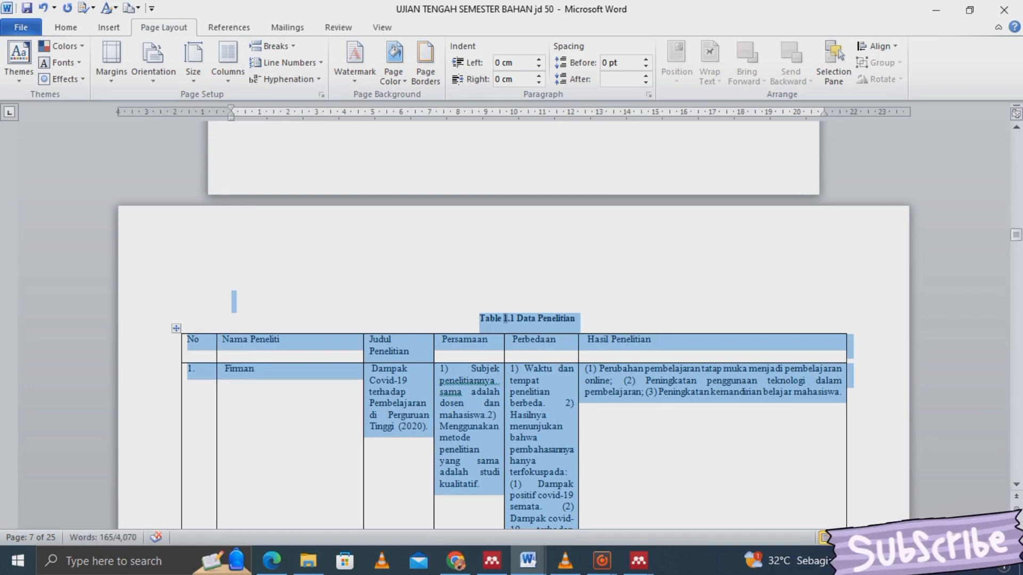
left_click_drag(364, 410, 295, 410)
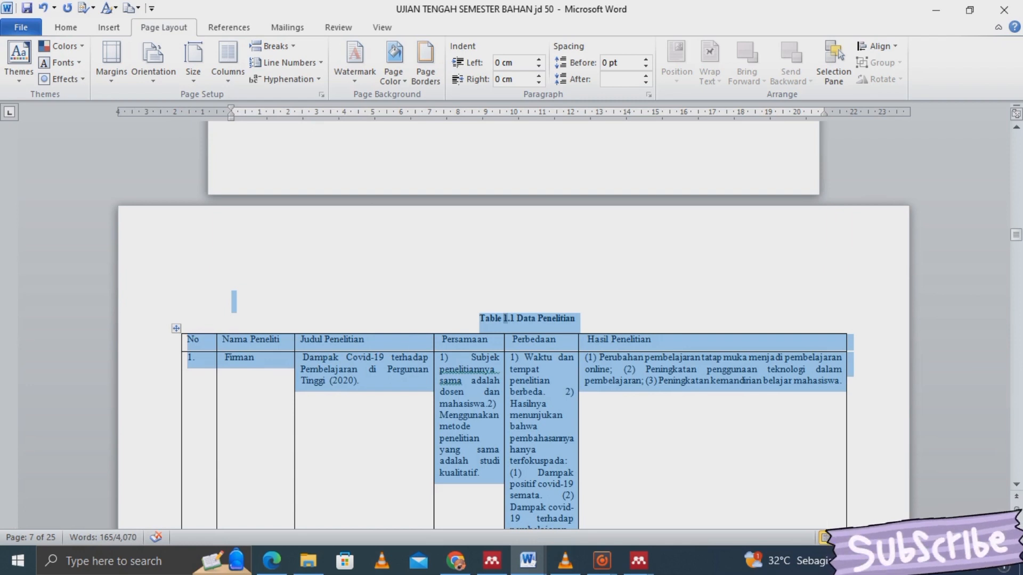
left_click_drag(578, 426, 642, 426)
left_click_drag(504, 427, 514, 426)
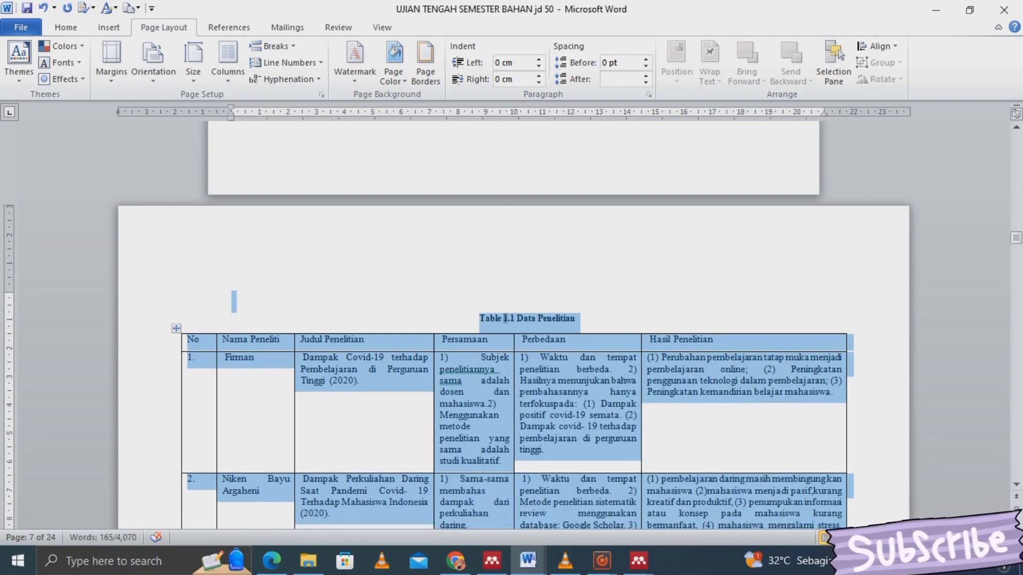
left_click(360, 379)
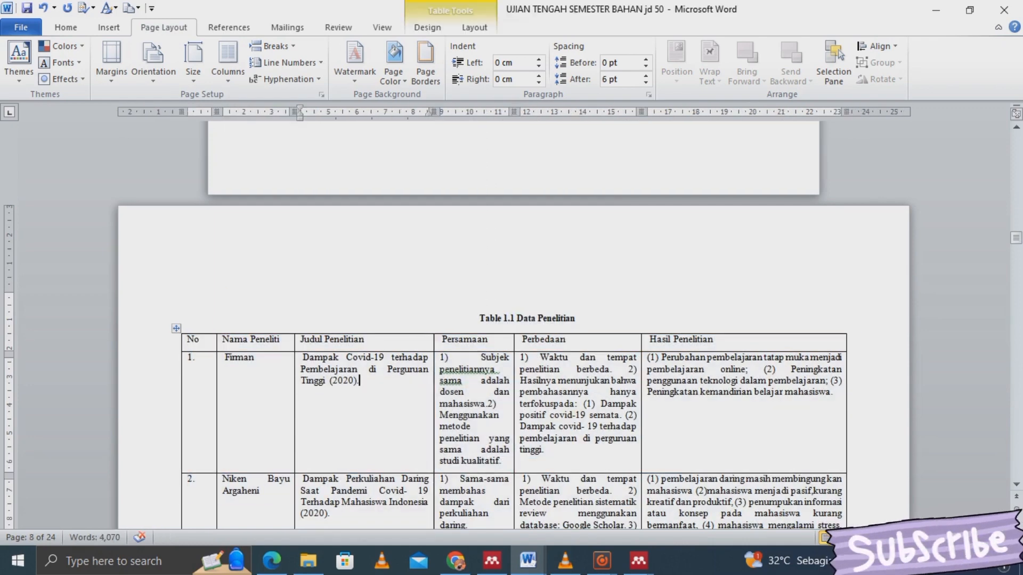
left_click_drag(432, 111, 407, 111)
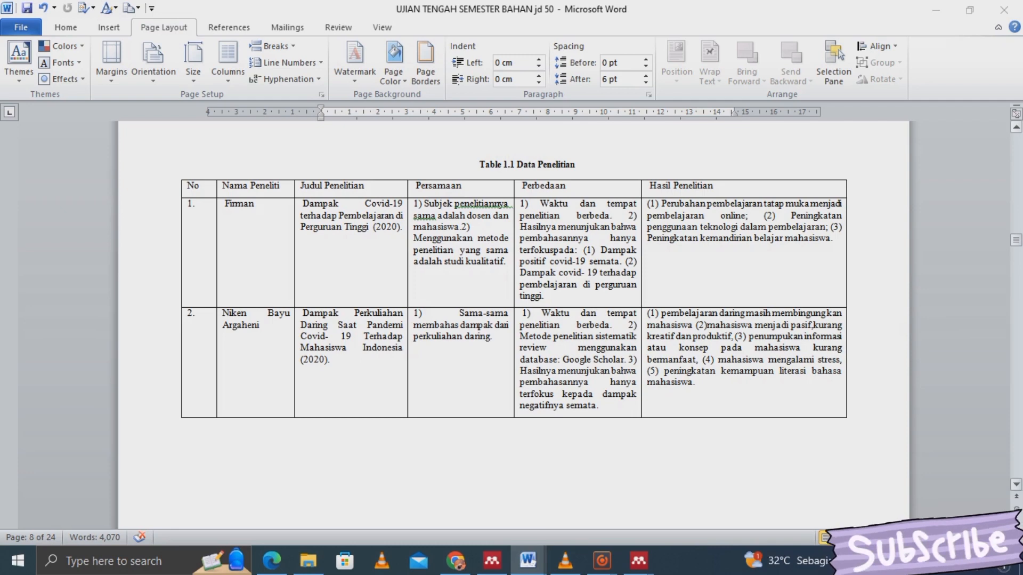
- Delete the blank lines sitting above the Metode heading
left_click(845, 204)
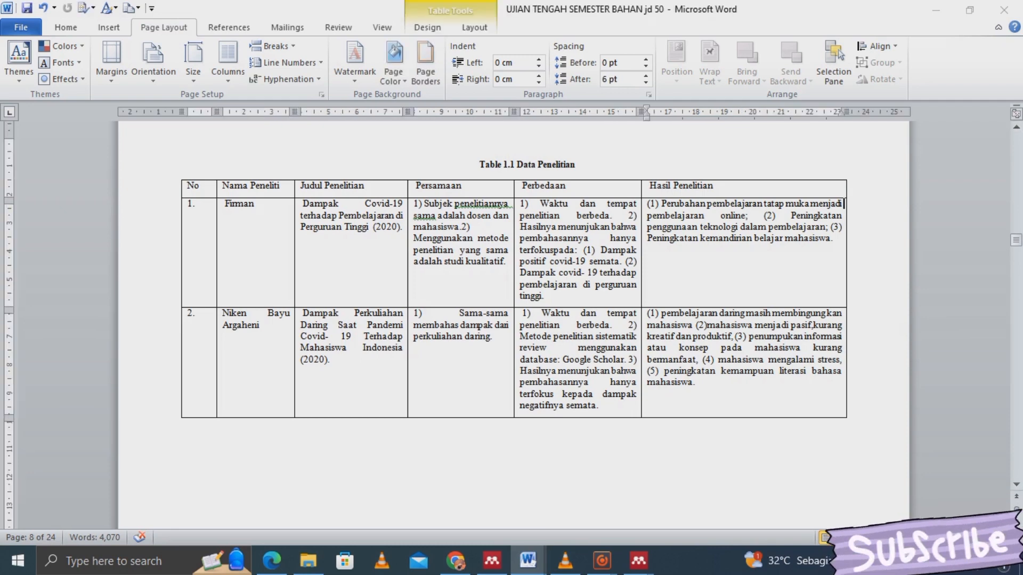
key("Down")
key("Down")
key("Down")
key("Down")
key("Down")
key("Down")
key("Down")
key("Down")
key("Down")
key("Down")
key("Down")
key("Down")
key("Down")
key("Down")
key("Down")
key("Down")
key("Down")
key("Down")
key("Down")
key("Down")
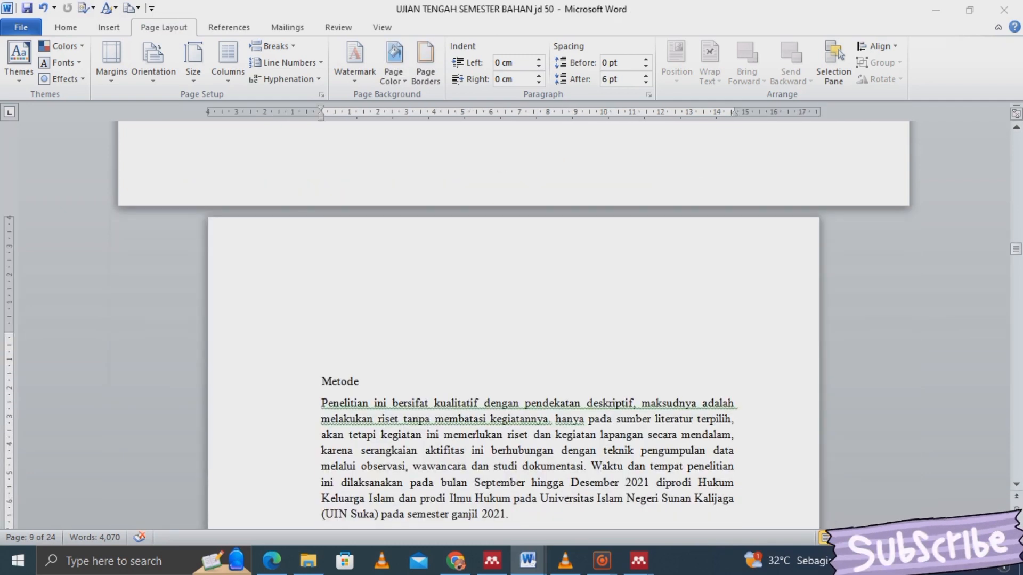
left_click(300, 363)
key("BackSpace")
key("BackSpace")
key("BackSpace")
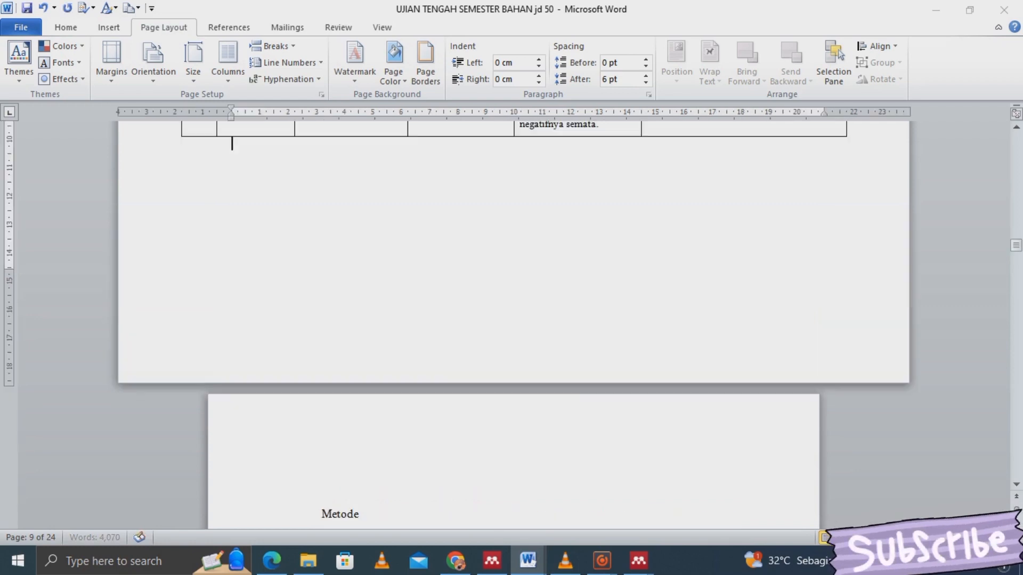
left_click(301, 514)
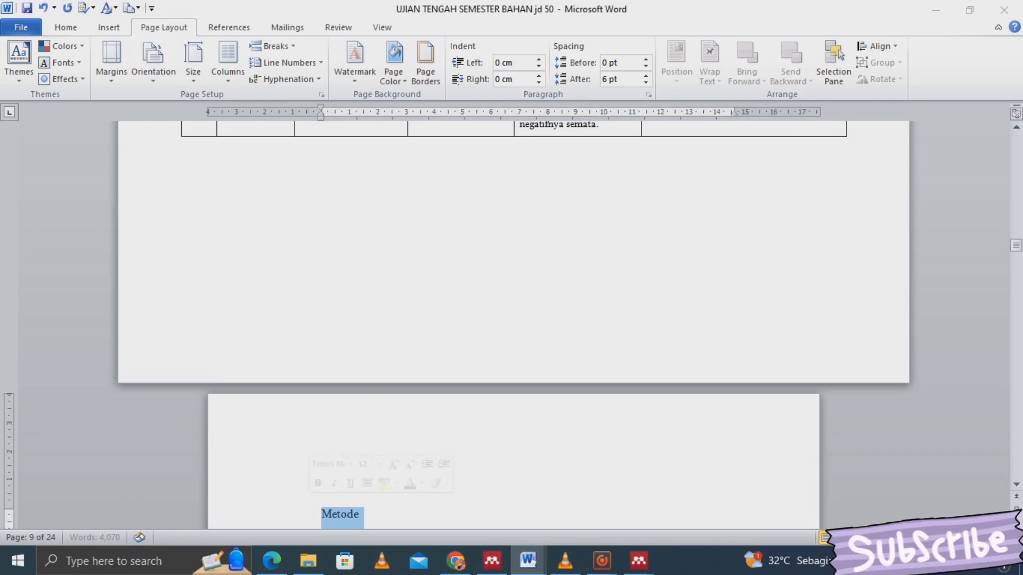
key("Down")
key("Down")
key("Down")
key("Down")
key("Down")
key("Down")
key("Down")
key("Down")
key("Down")
key("Down")
key("Down")
key("Down")
key("Down")
key("Down")
key("Down")
key("Down")
key("Down")
key("Down")
key("Down")
key("Down")
key("Down")
key("Down")
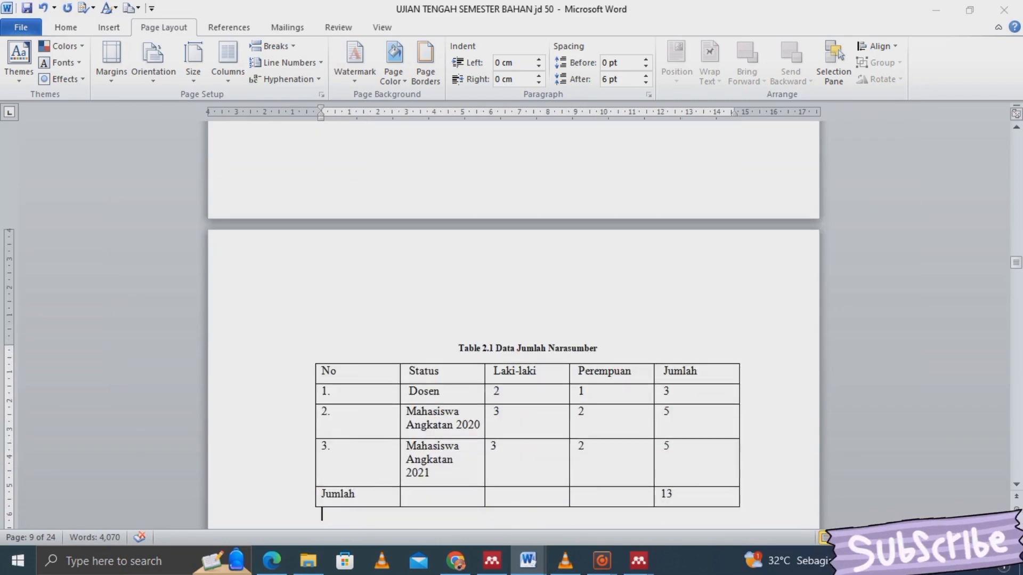
key("Up")
key("Up")
key("Up")
key("Up")
key("Up")
key("Up")
key("Up")
key("Up")
key("Up")
key("Up")
key("Up")
key("Up")
key("Up")
key("Up")
key("Up")
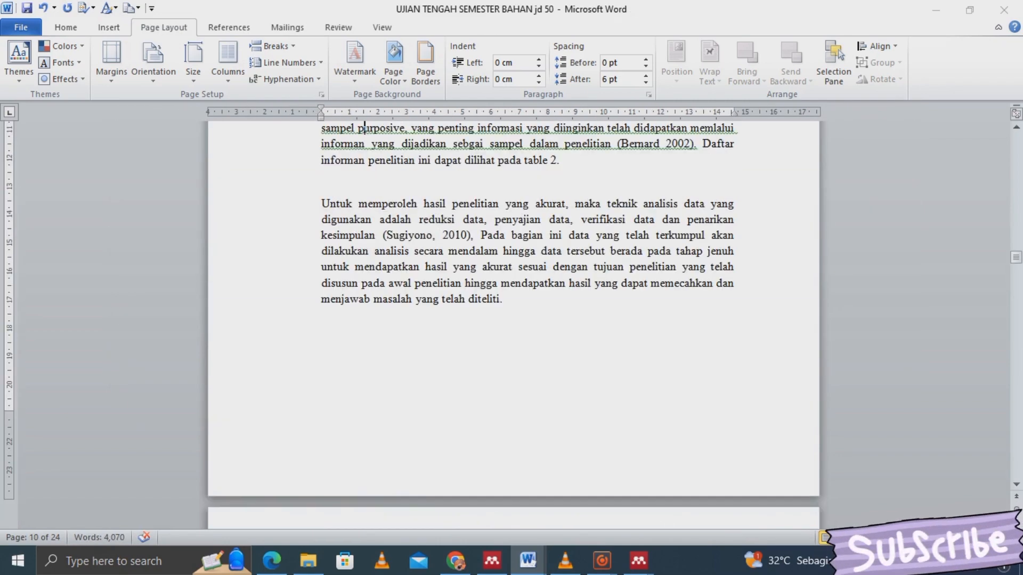
- Format the selected Metode section into two columns
left_click(504, 299)
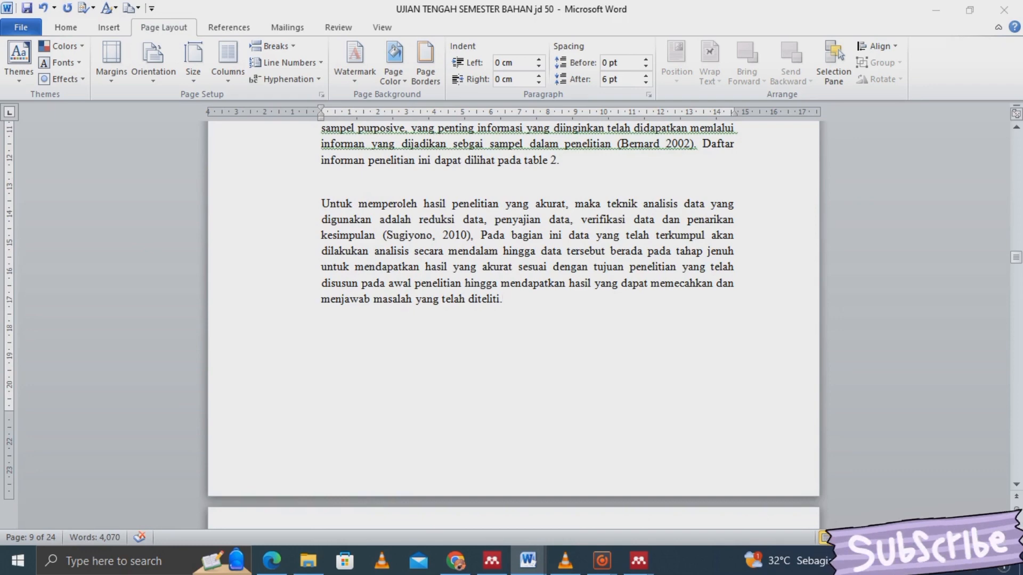
left_click_drag(506, 299, 323, 472)
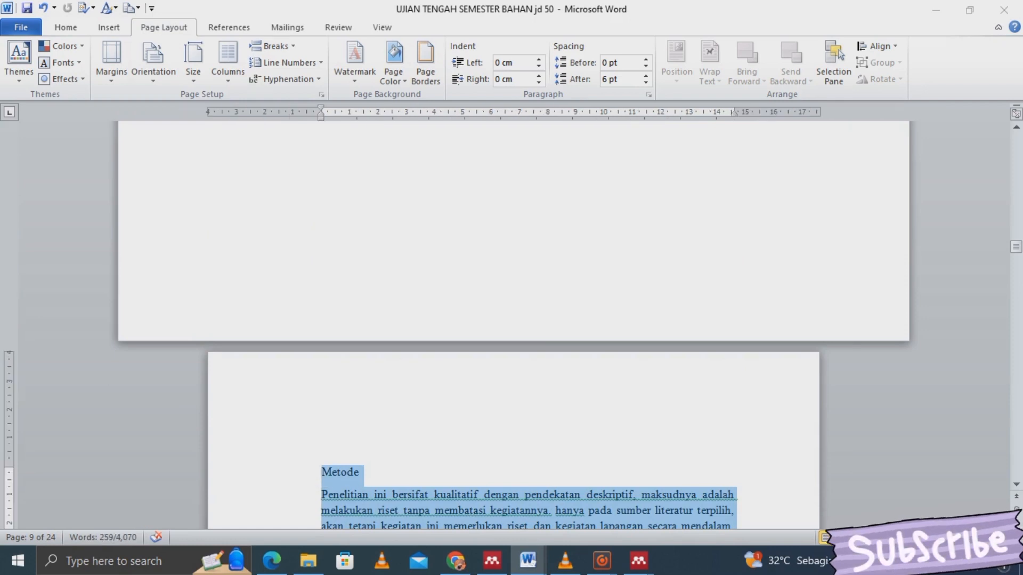
left_click(228, 61)
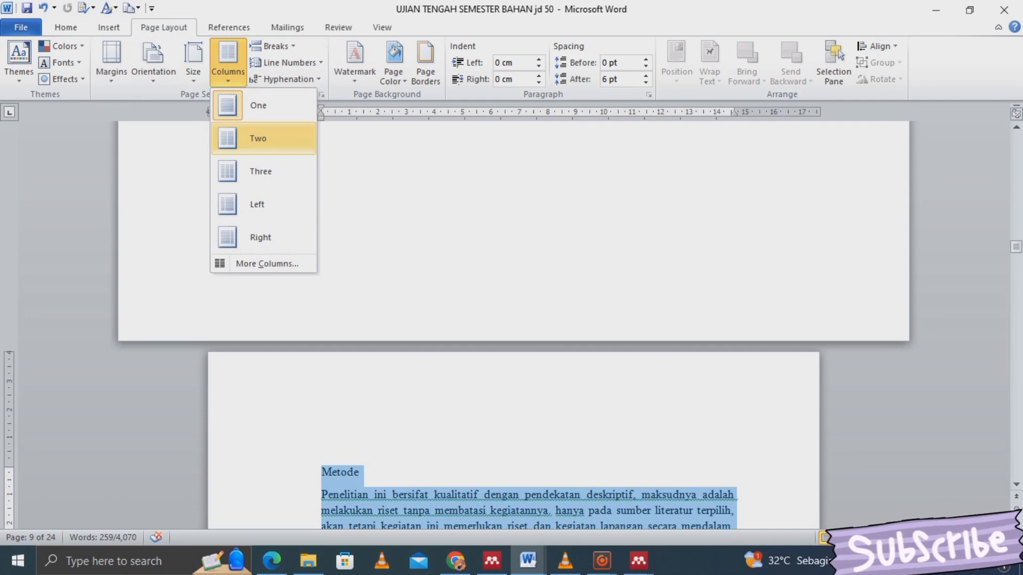
left_click(258, 138)
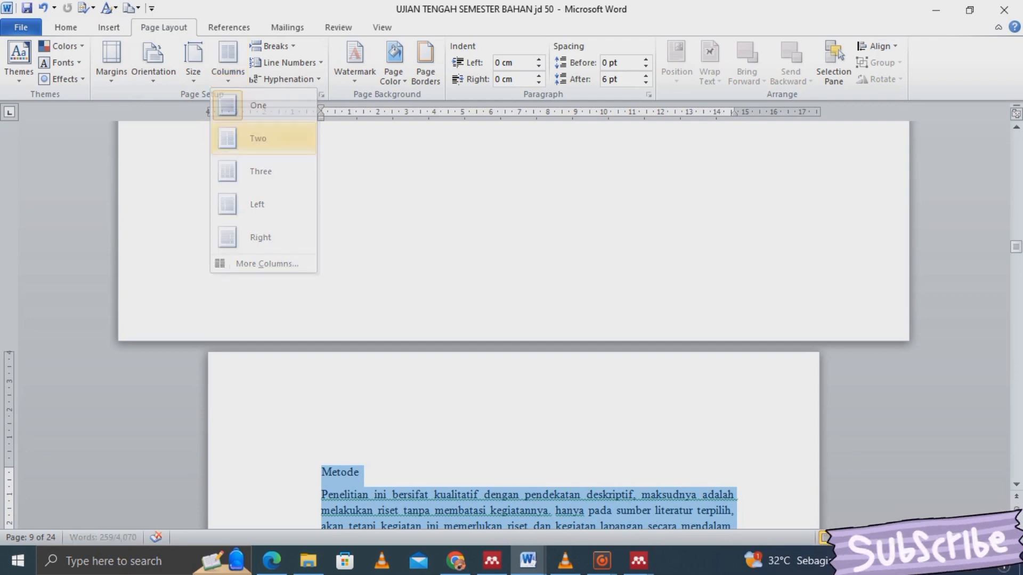
- Separate the joined words 'adalah' and 'sumber' in the right column
left_click(739, 472)
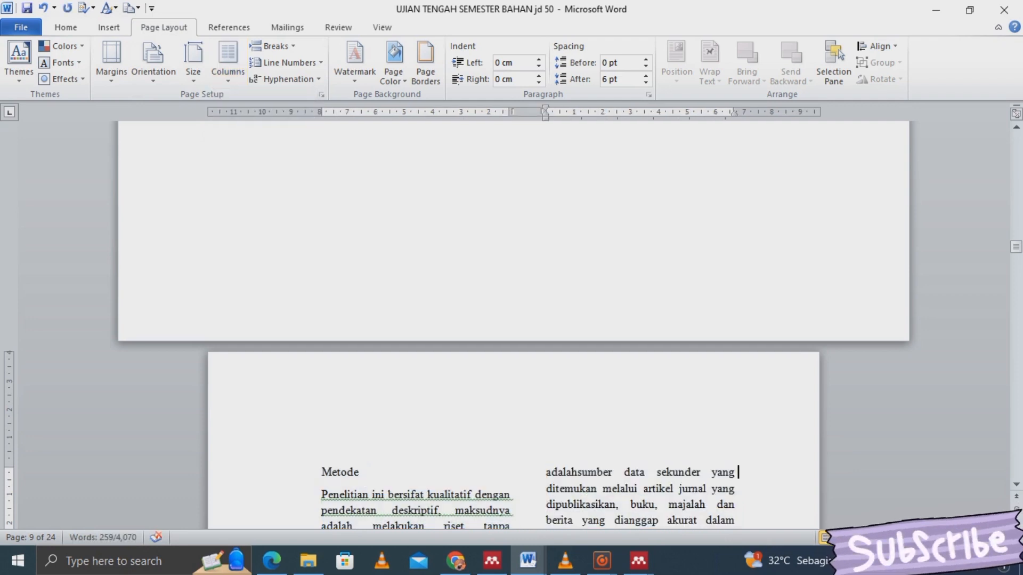
key("Down")
key("Down")
key("Down")
key("Down")
key("Down")
key("Down")
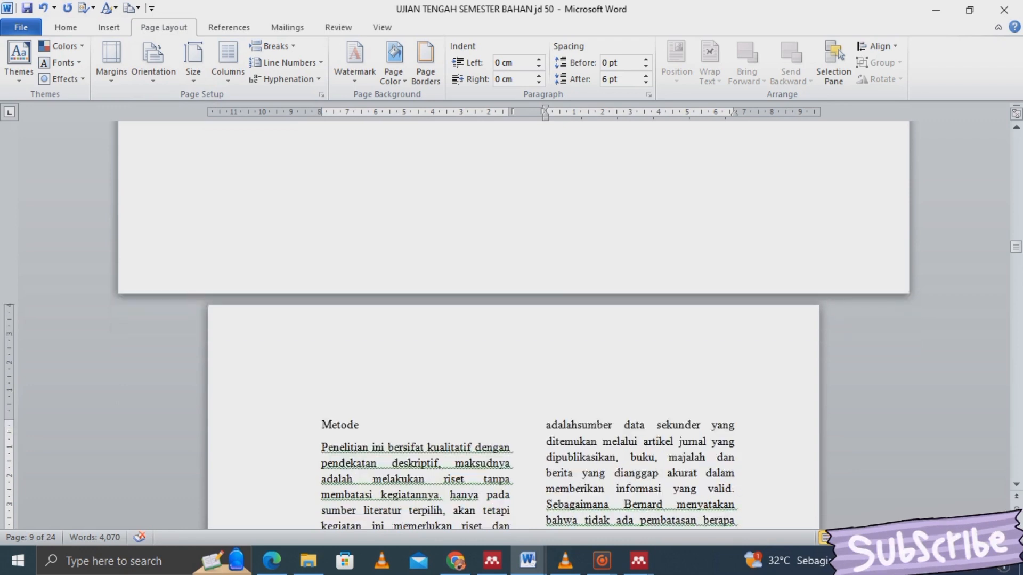
left_click(578, 424)
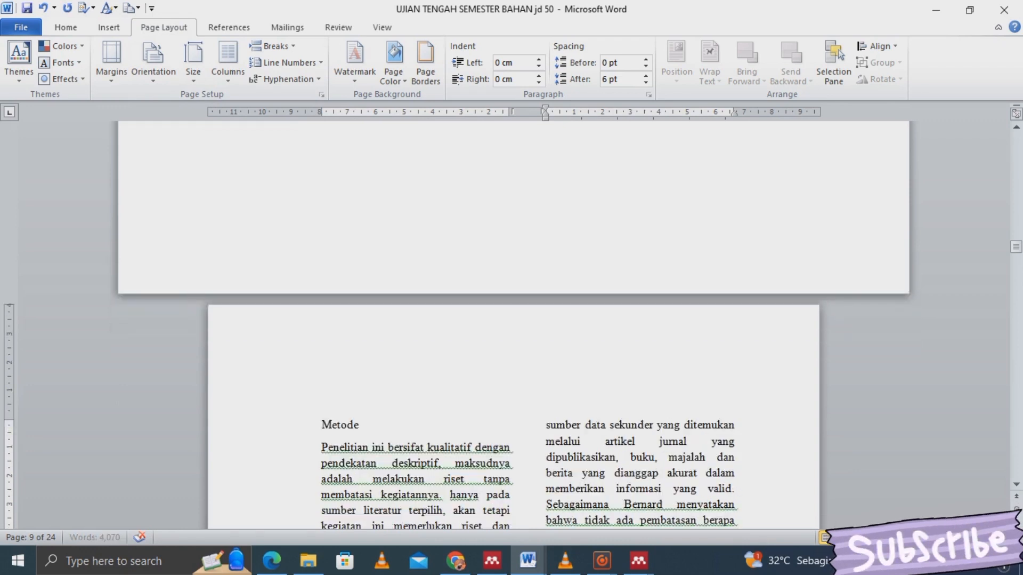
key("End")
key("Down")
key("Down")
key("Down")
key("Down")
key("Down")
key("Down")
key("Down")
key("Down")
key("Down")
key("Down")
key("Down")
key("Down")
key("Down")
key("Down")
key("Down")
key("Down")
key("Down")
key("Down")
key("Down")
key("Down")
key("Down")
key("Down")
key("Down")
key("Down")
key("Down")
key("Down")
key("Down")
key("Down")
key("Down")
key("Down")
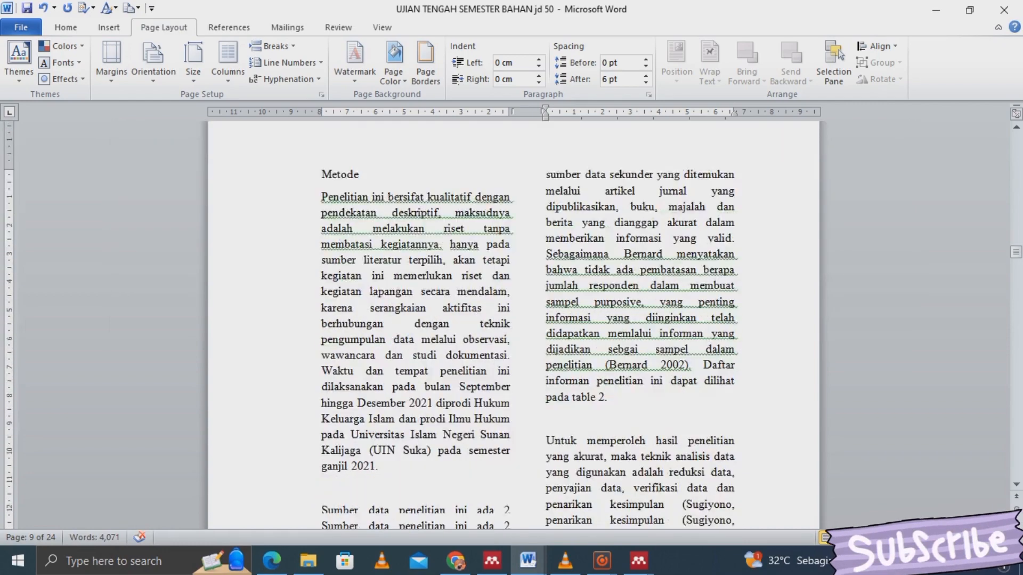
key("Down")
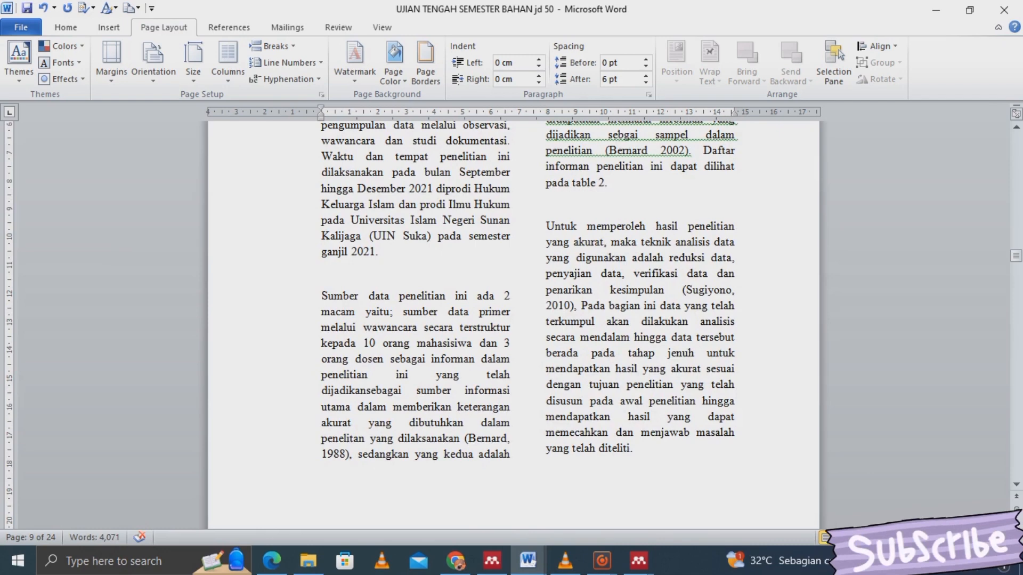
type("Table 2.1 Data Jumlah Narasumber")
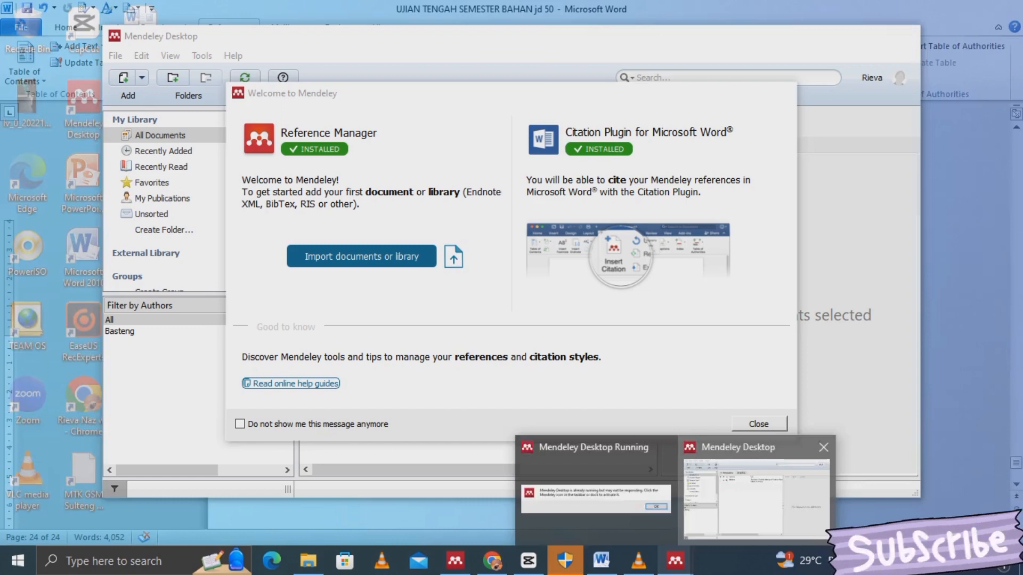
- Bring Mendeley Desktop forward and dismiss its welcome message and introductory tour
left_click(757, 498)
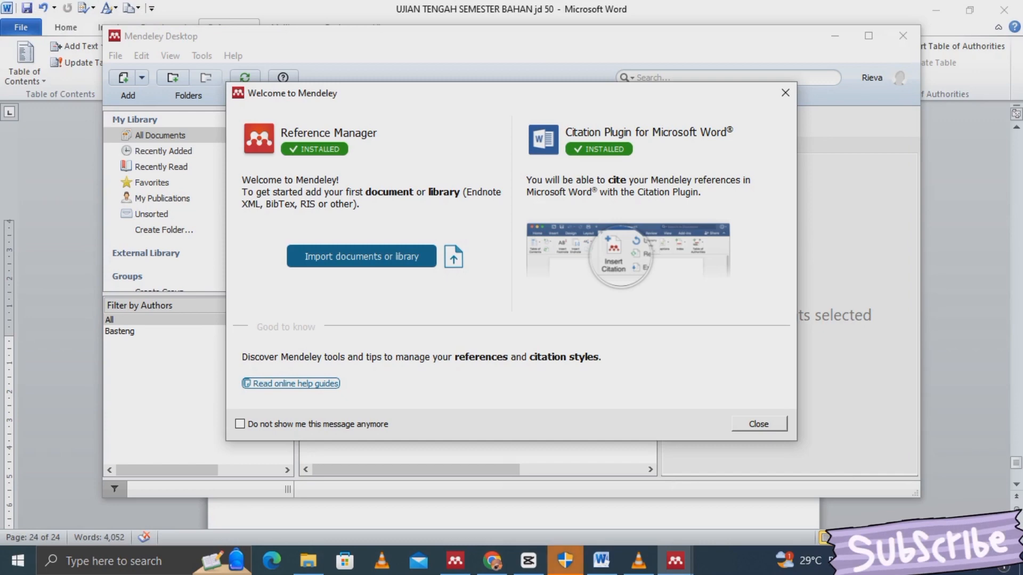
left_click(759, 423)
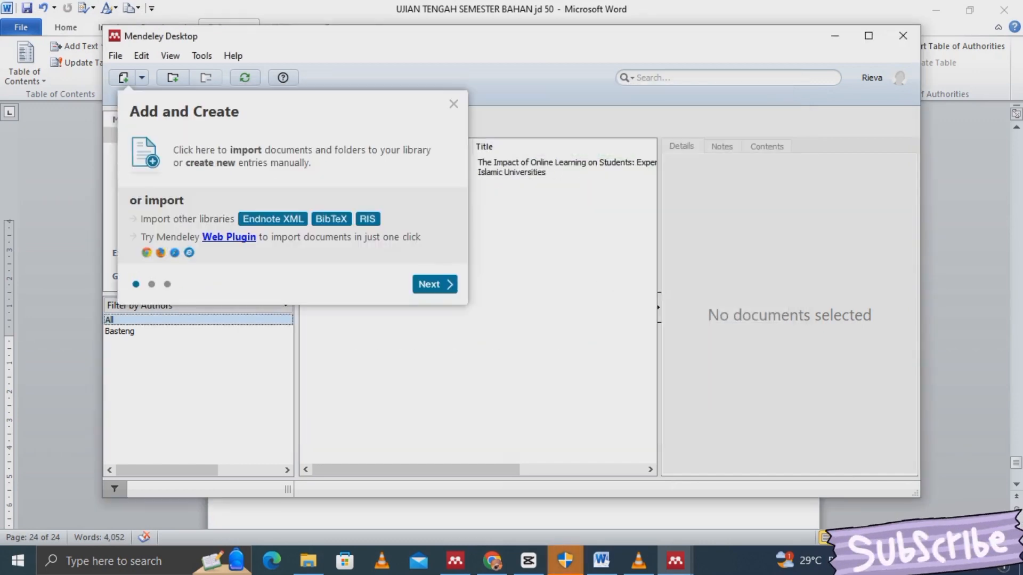
left_click(435, 284)
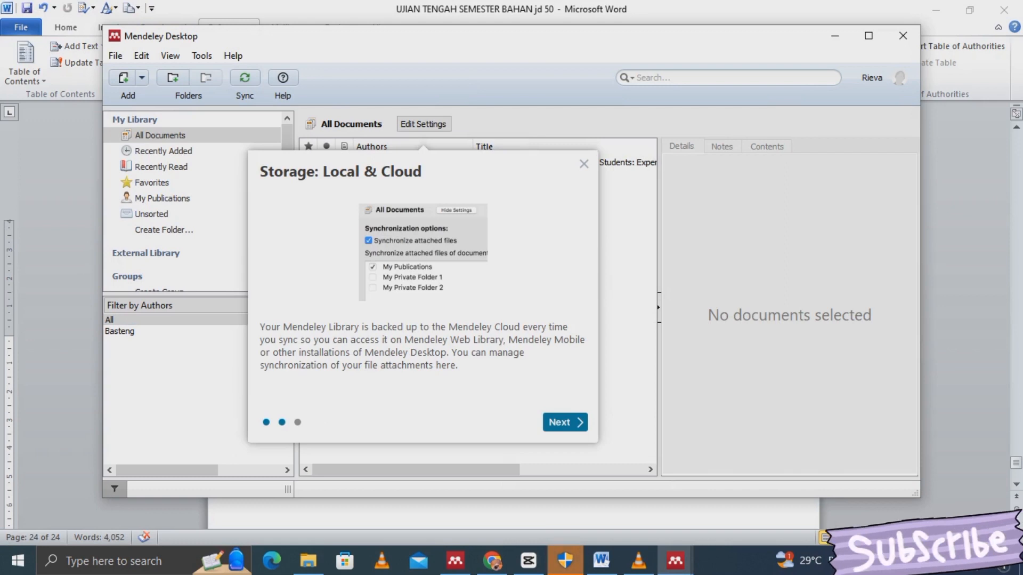
left_click(565, 422)
left_click(435, 282)
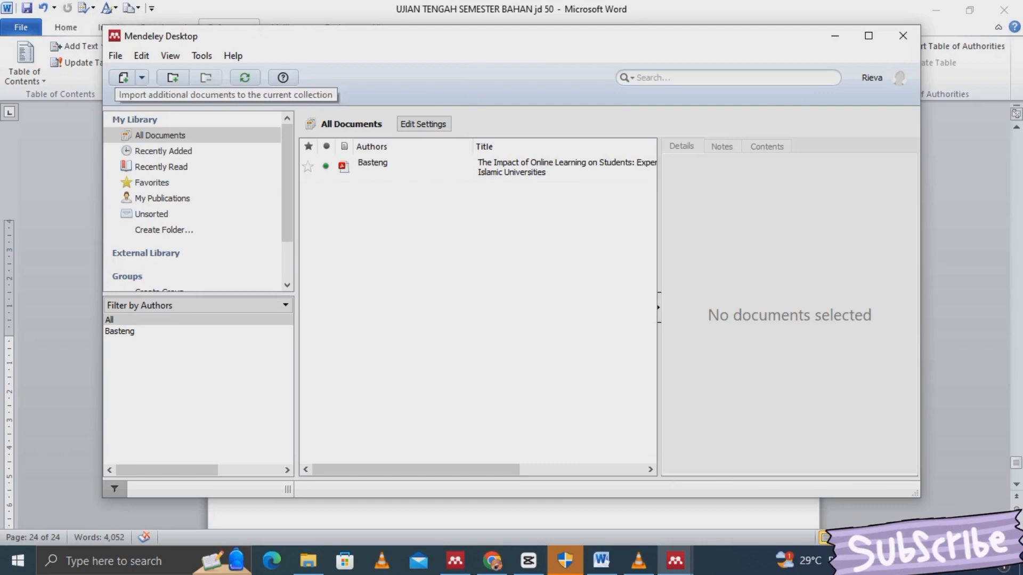
- Review the highlighted Impact of Online Learning paper, then minimize Mendeley back to Word
left_click(421, 167)
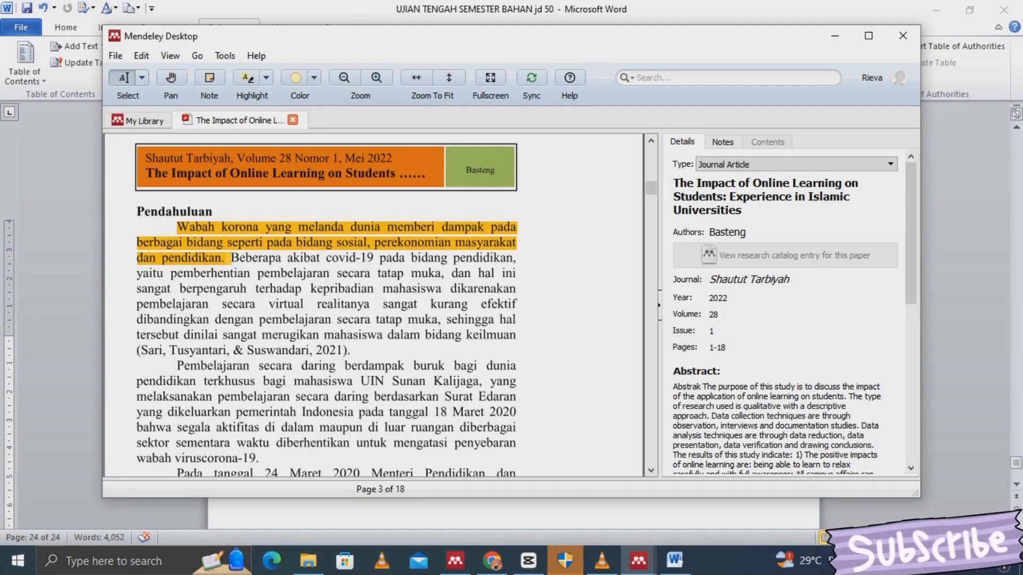
left_click_drag(177, 227, 231, 259)
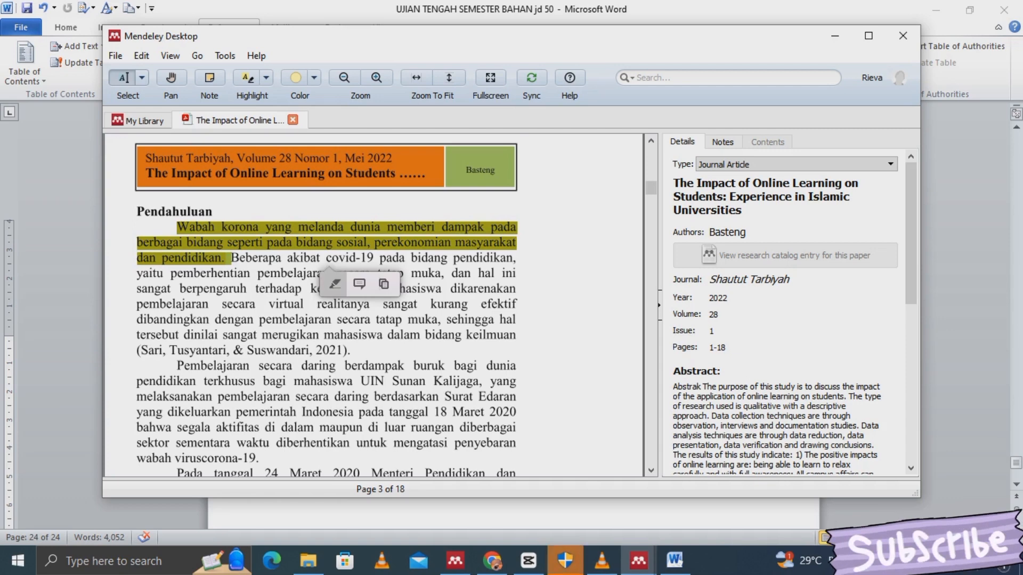
left_click(334, 283)
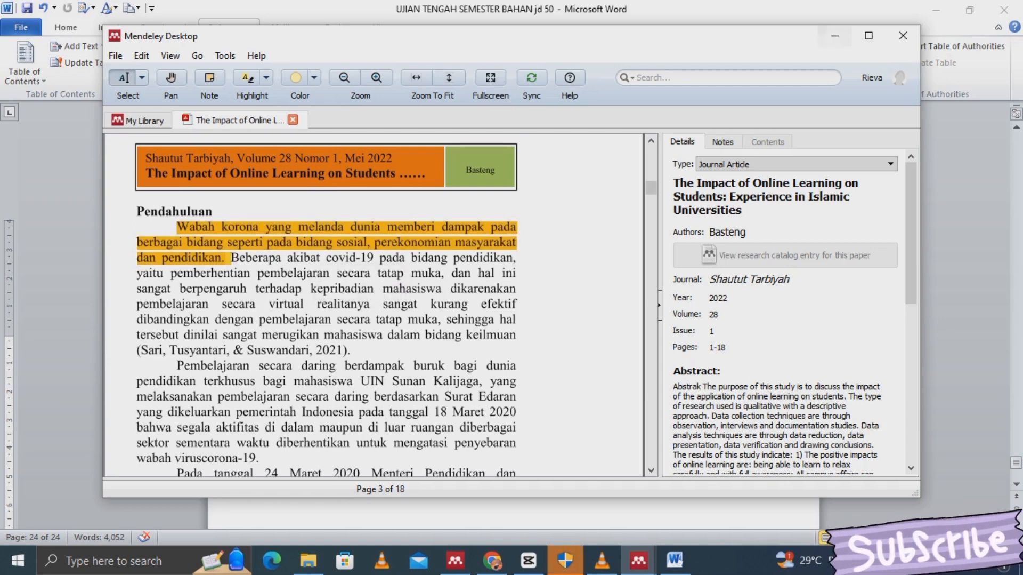
scroll(784, 309, "down", 10)
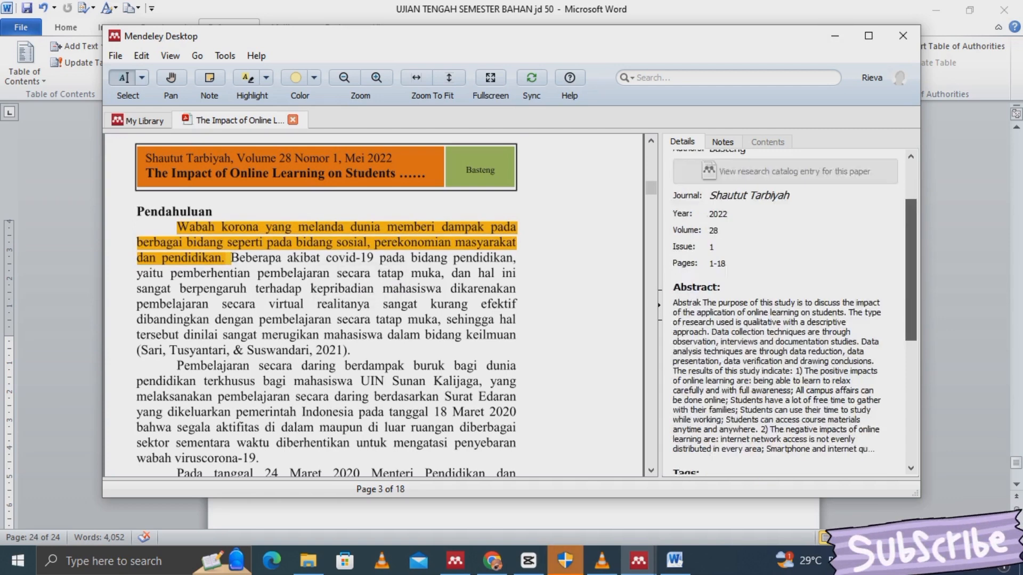
scroll(783, 309, "down", 1)
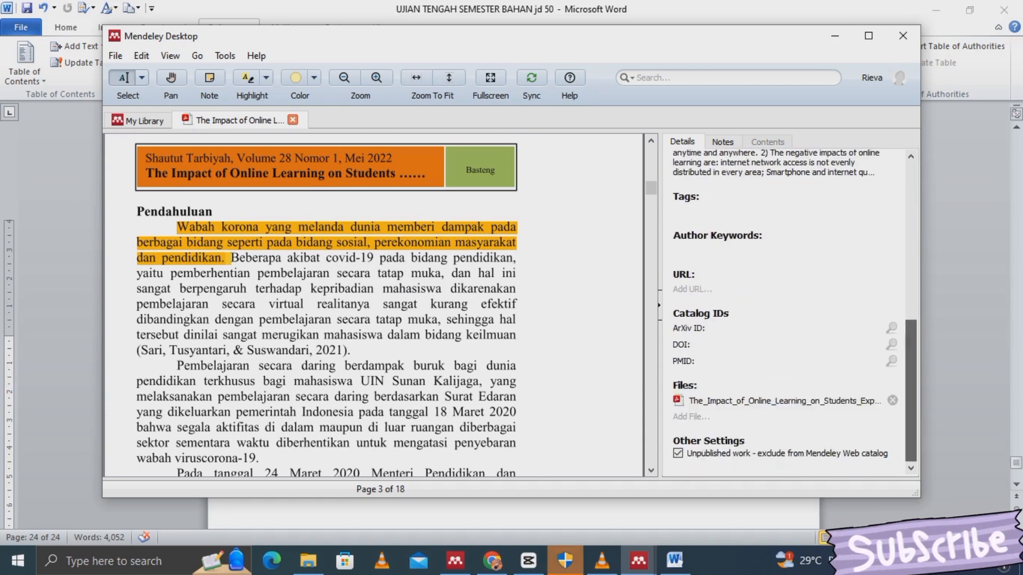
left_click(836, 36)
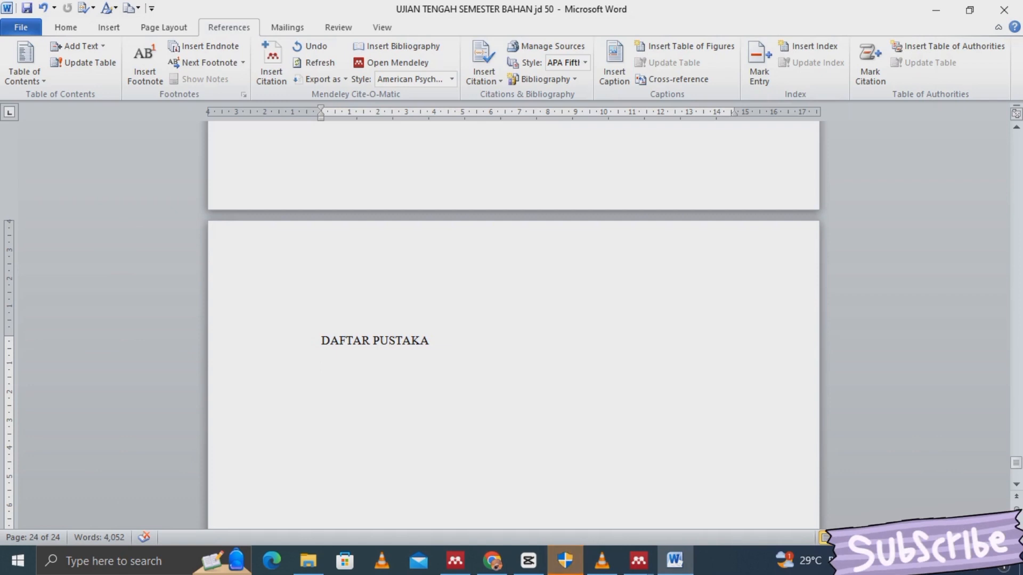
- Insert the (Basteng, 2022) citation by searching 'bas' in Mendeley's citation dialog
left_click(271, 63)
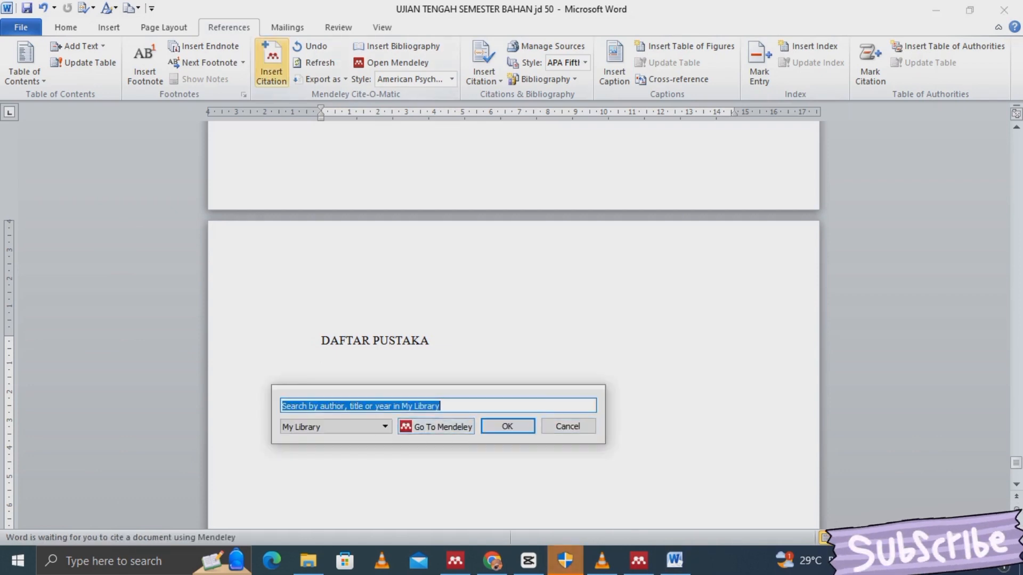
left_click(436, 426)
type("bas")
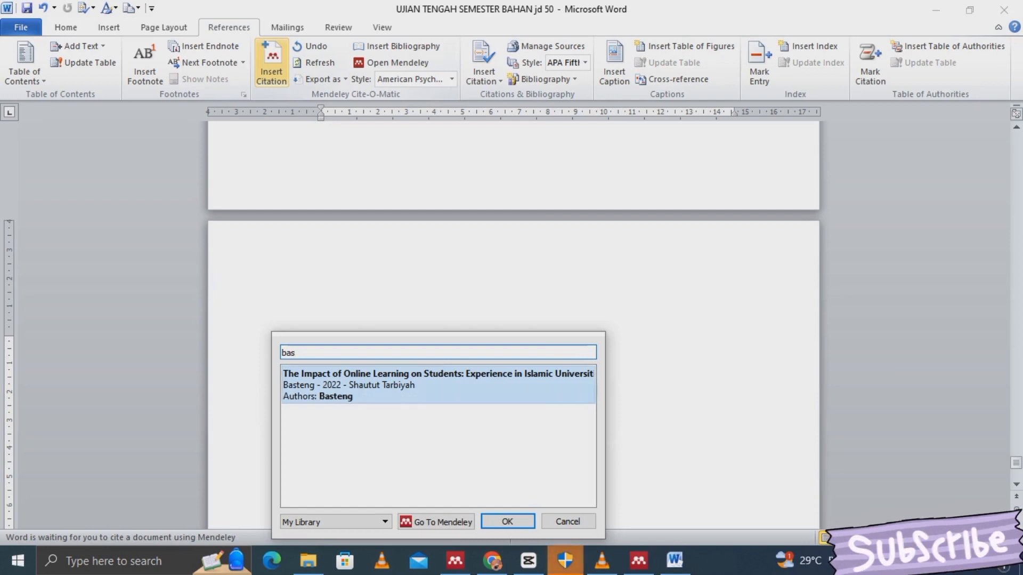
key("Return")
key("Return")
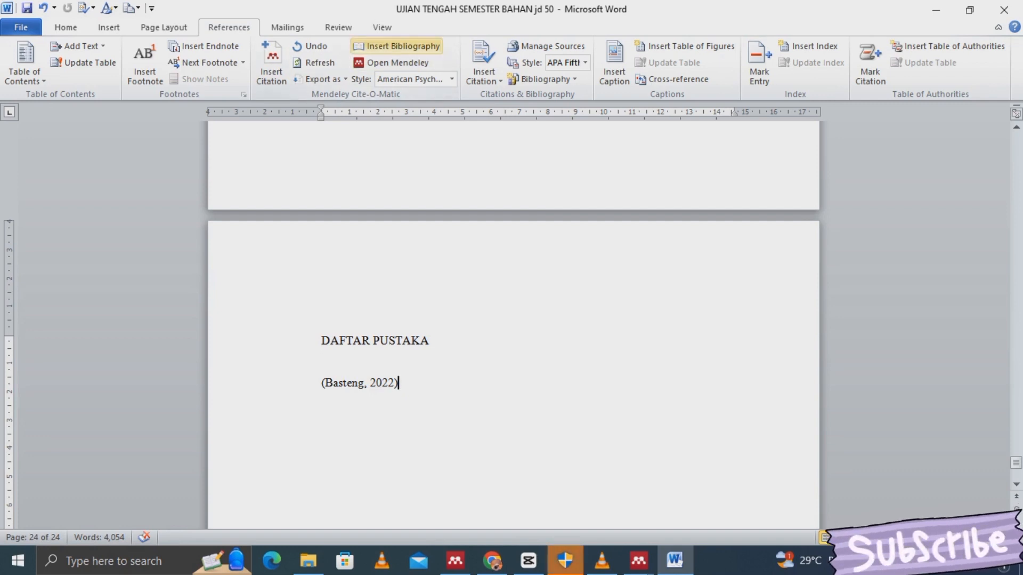
- Insert the bibliography and delete the separate (Basteng, 2022) in-text citation
left_click(397, 46)
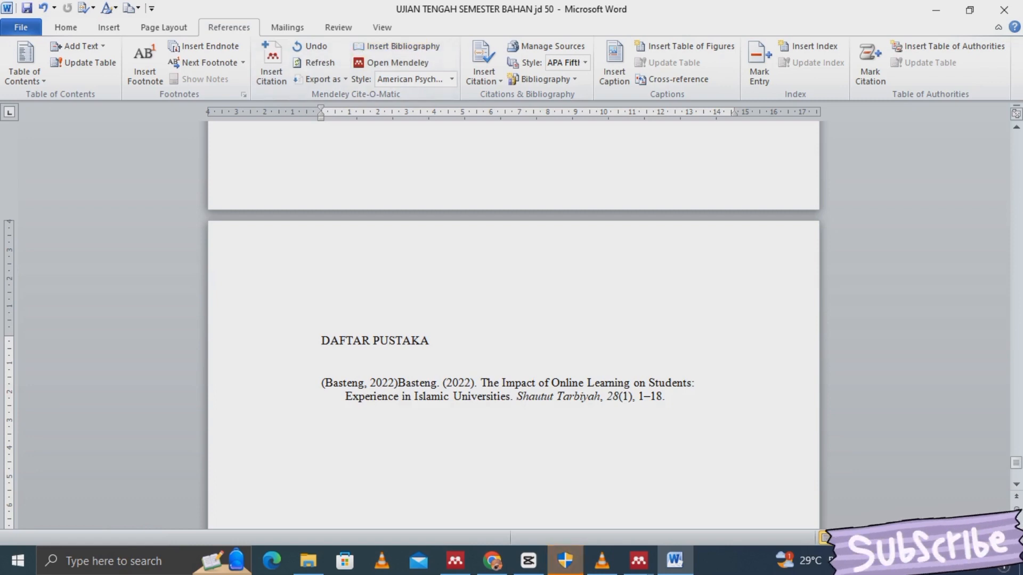
left_click(398, 382)
left_click_drag(398, 383, 322, 383)
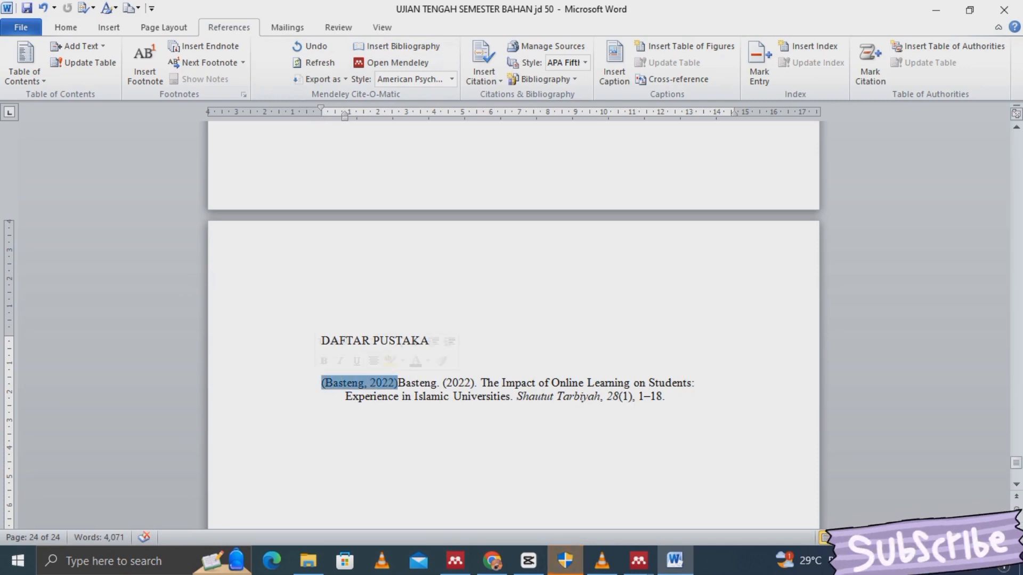
key("Delete")
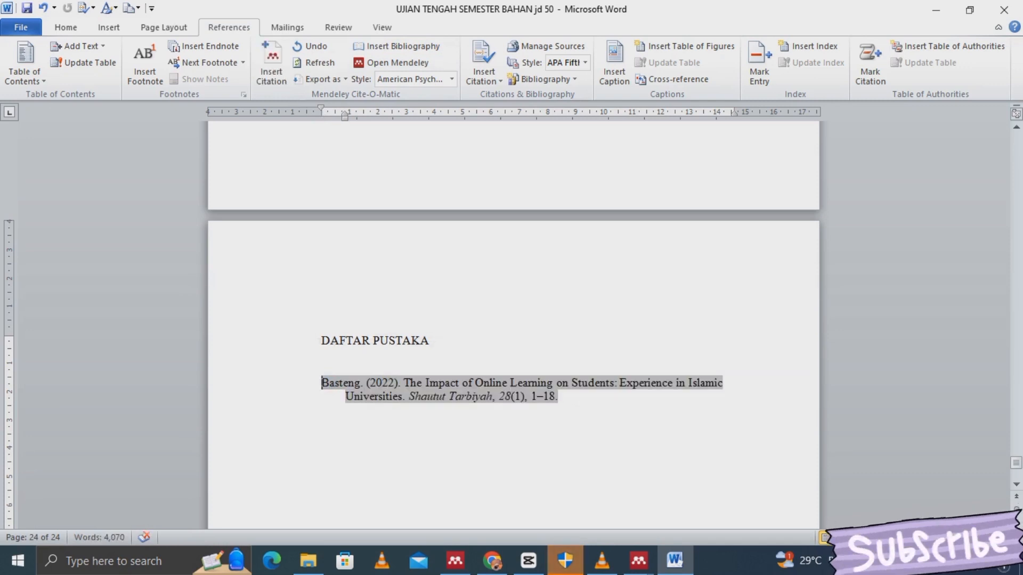
- Confirm the bibliography uses APA 7th edition Mendeley style, leaving Word's style unchanged
left_click_drag(559, 397, 323, 366)
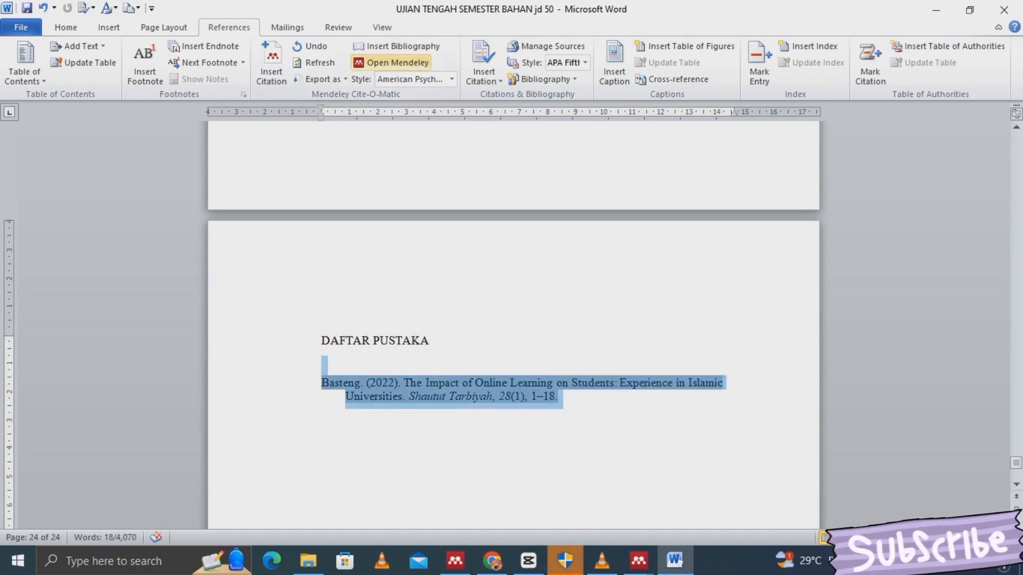
left_click(452, 79)
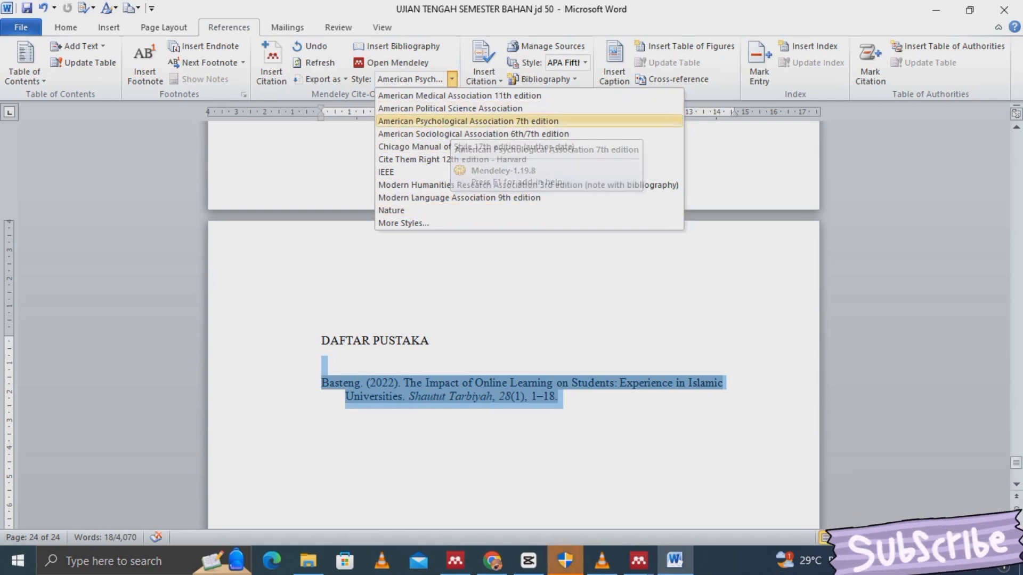
left_click(511, 121)
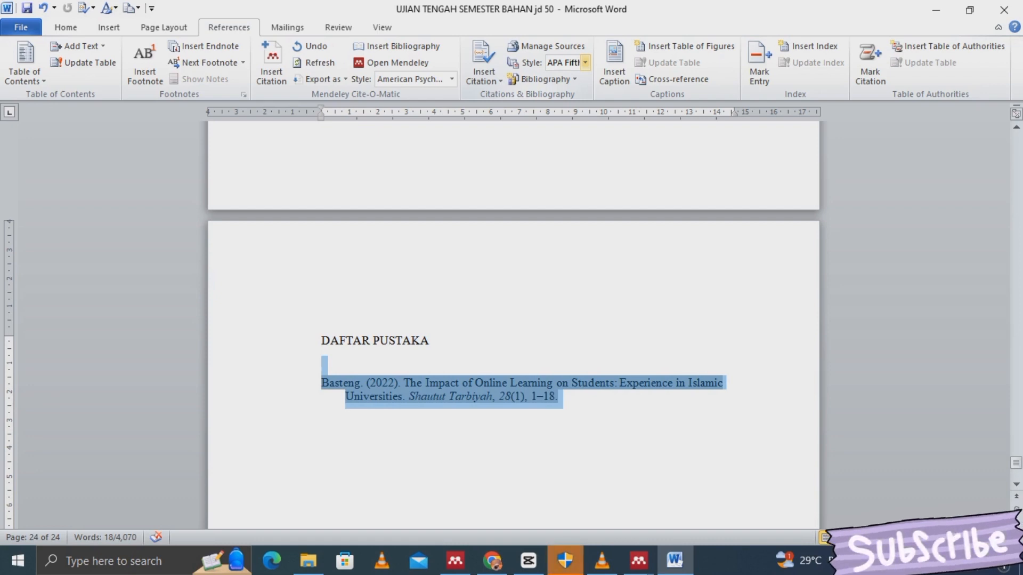
left_click(585, 63)
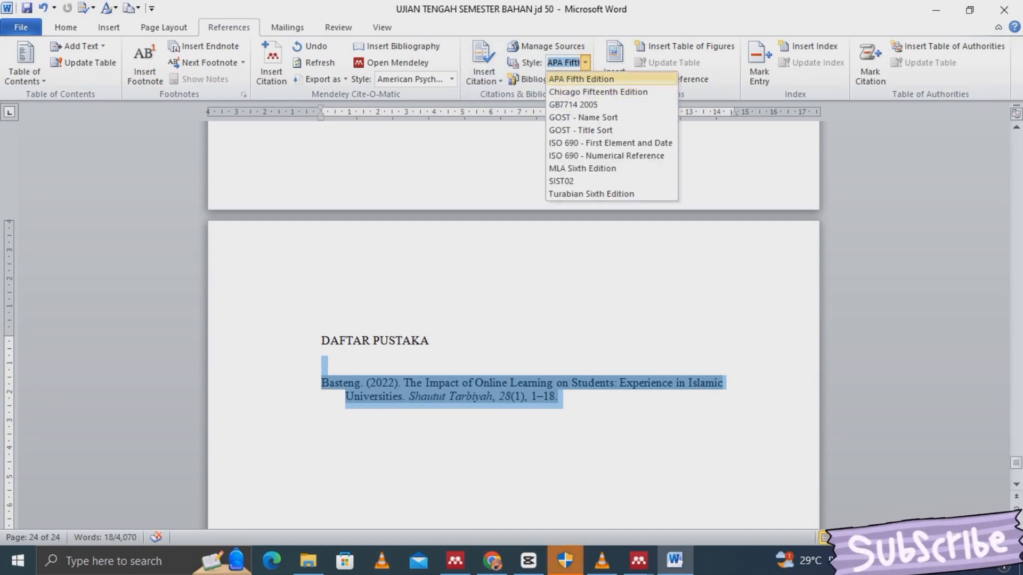
key("Escape")
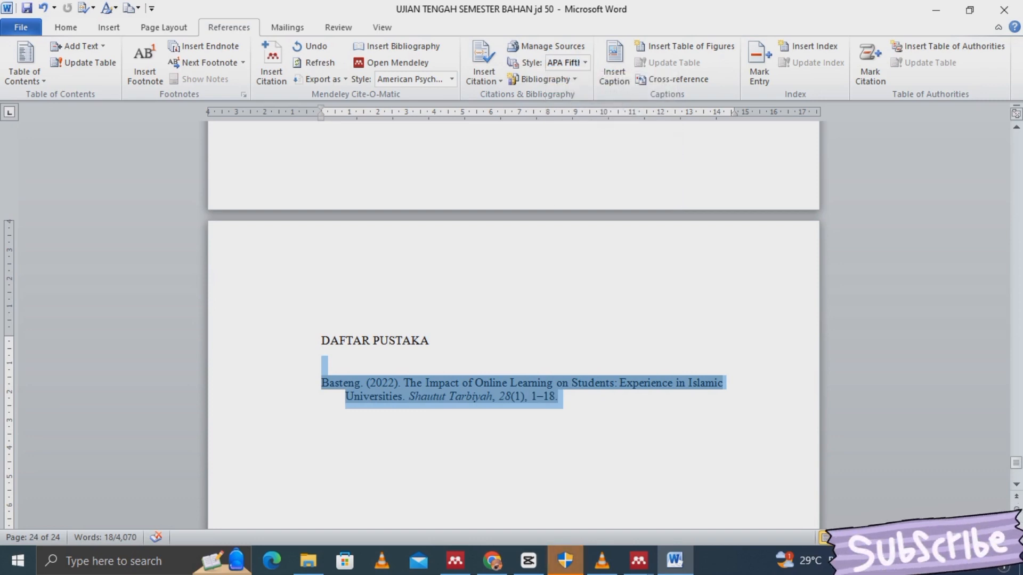
left_click(322, 416)
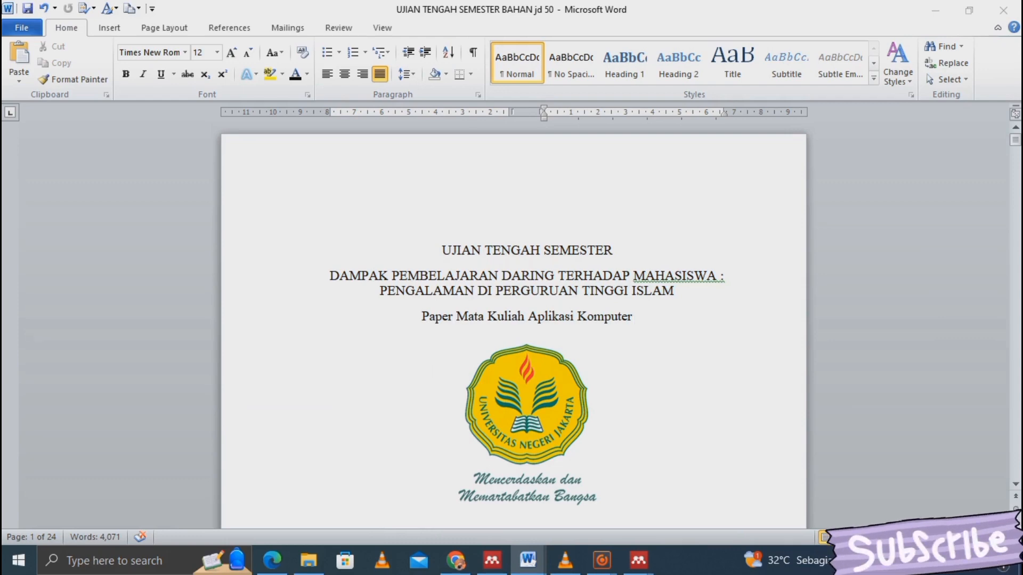
- Turn on paragraph marks and hidden formatting symbols, then return to the cover page and foreword
scroll(513, 331, "down", 2)
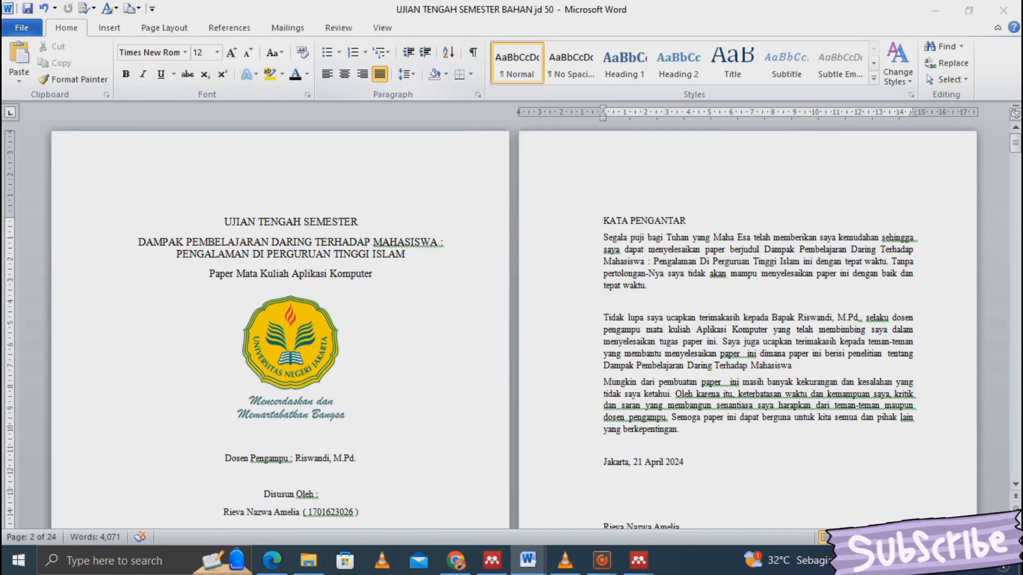
left_click(473, 52)
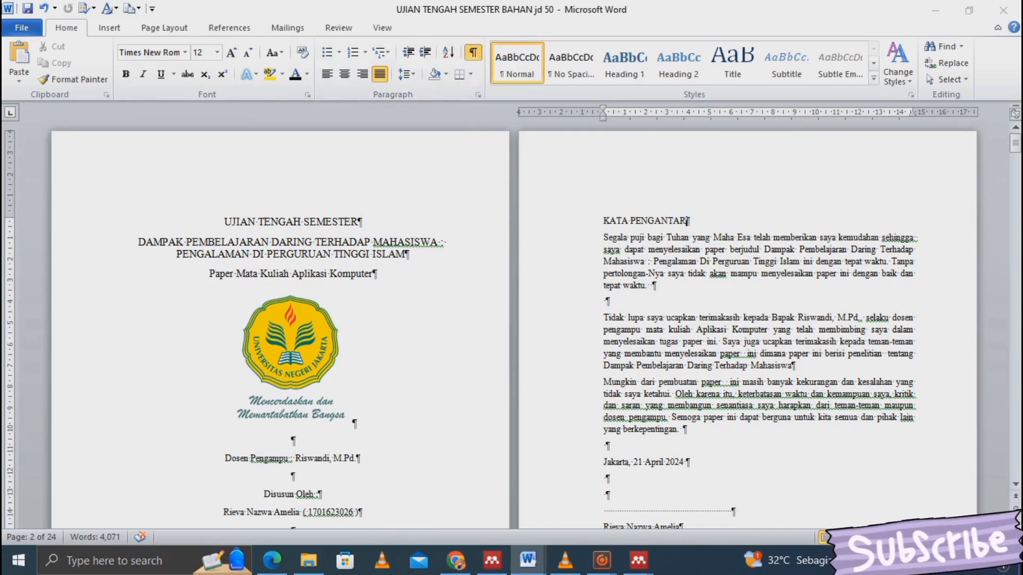
key("ctrl+Home")
left_click(654, 285)
- Scroll through the marked-up paper down to the research data table and back up
scroll(651, 430, "down", 7)
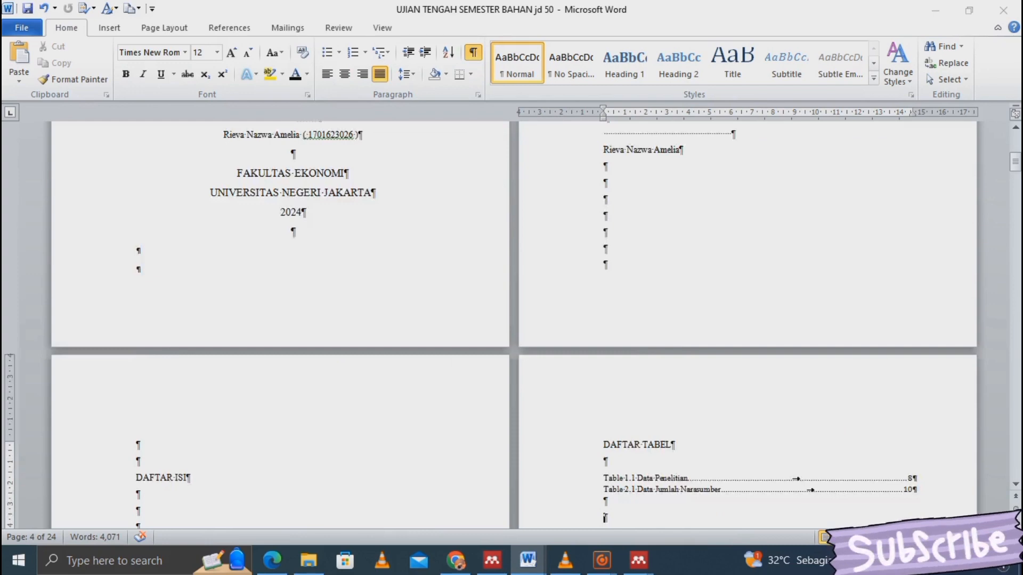
scroll(605, 517, "down", 2)
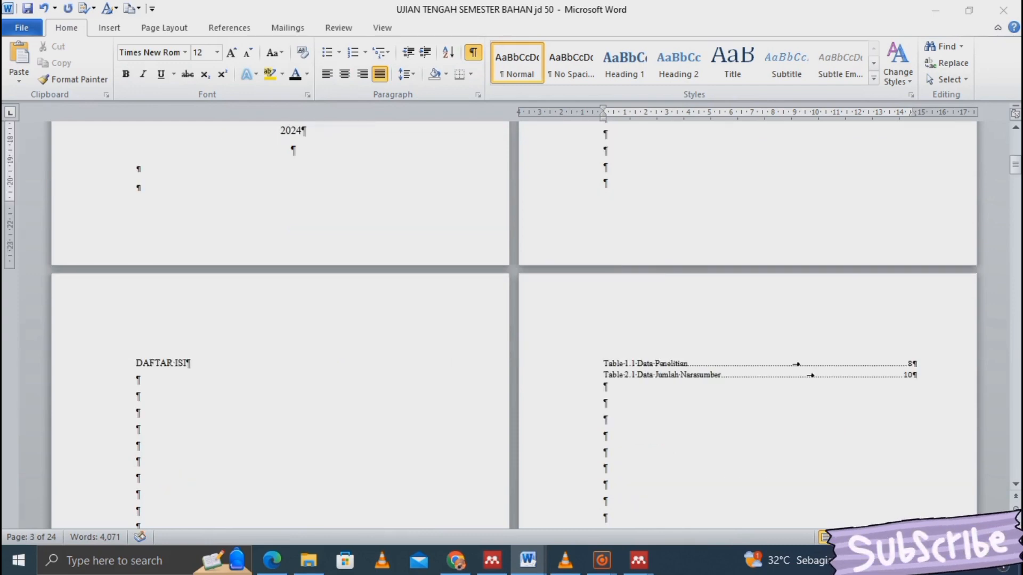
left_click(566, 560)
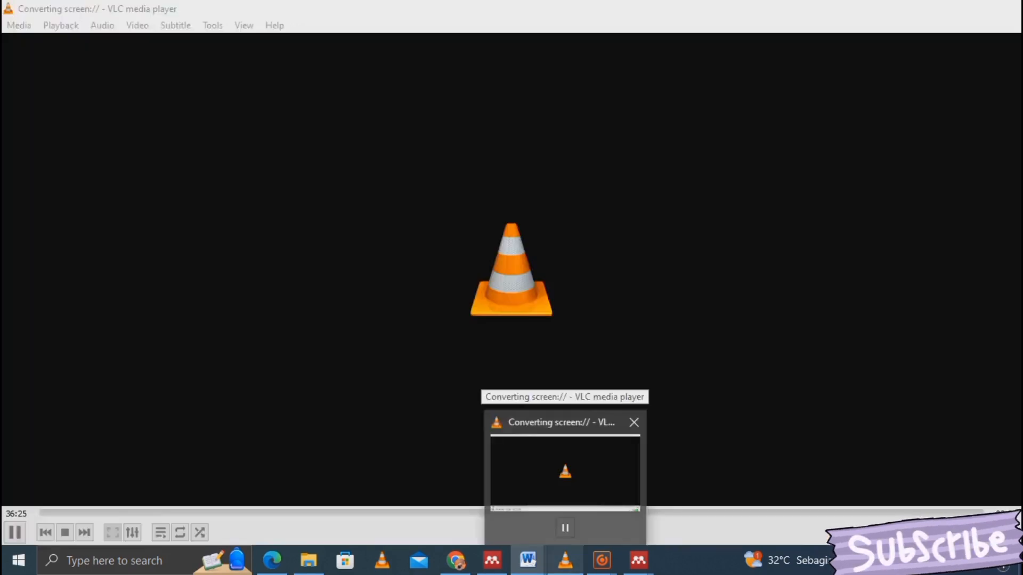
scroll(515, 325, "down", 1)
scroll(514, 325, "down", 5)
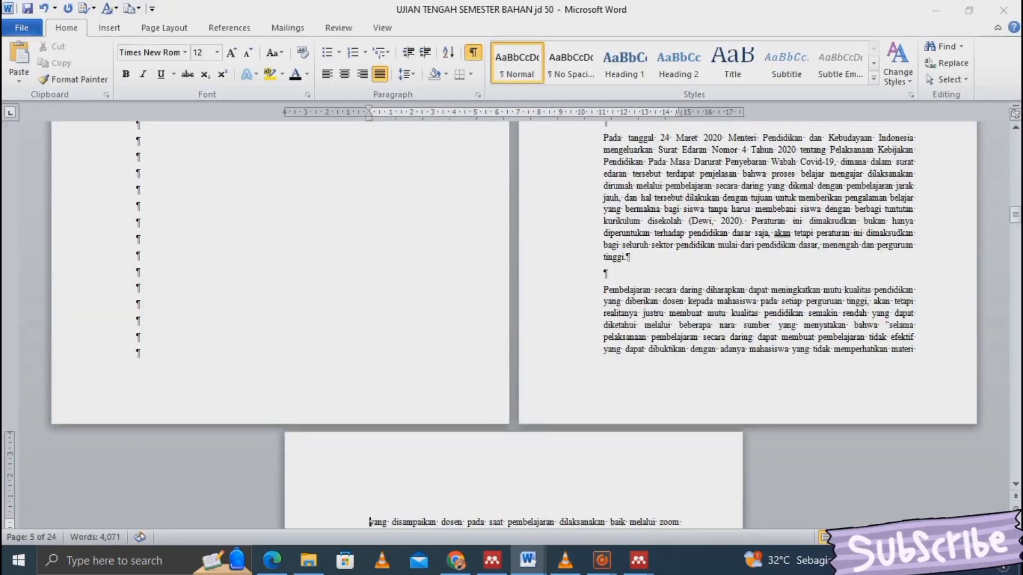
scroll(513, 320, "down", 5)
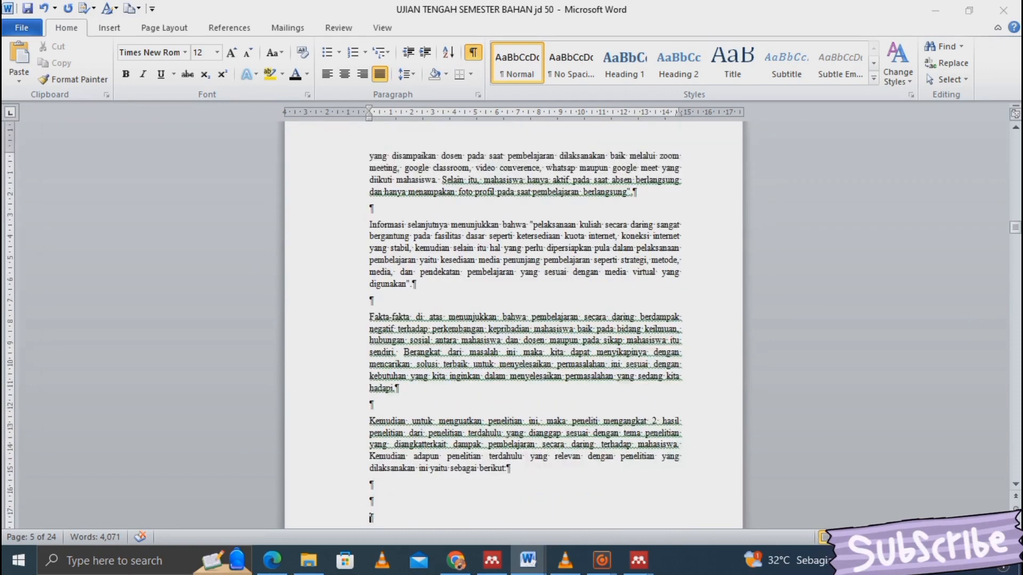
key("Down")
key("Down")
key("Down")
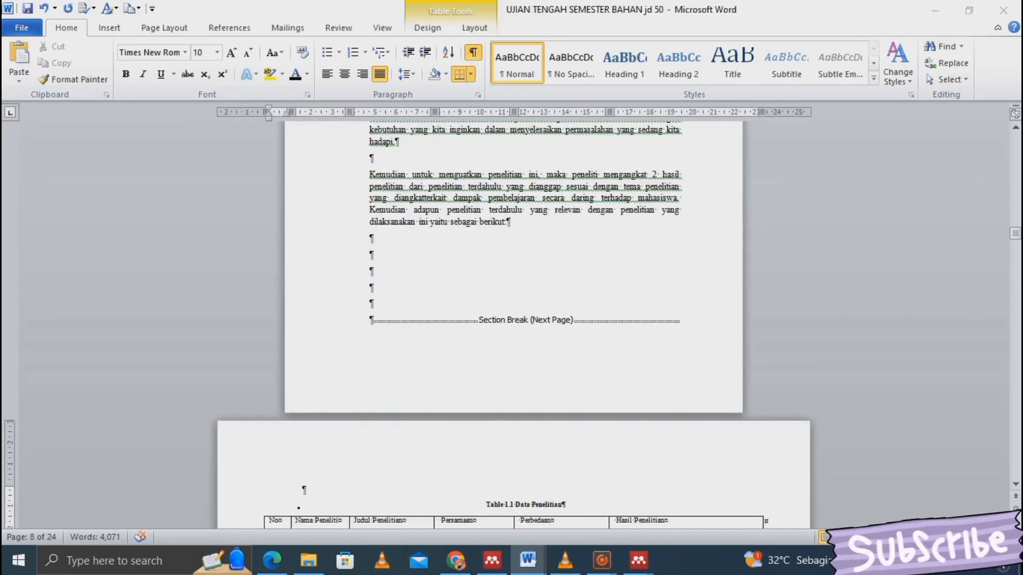
key("ctrl+z")
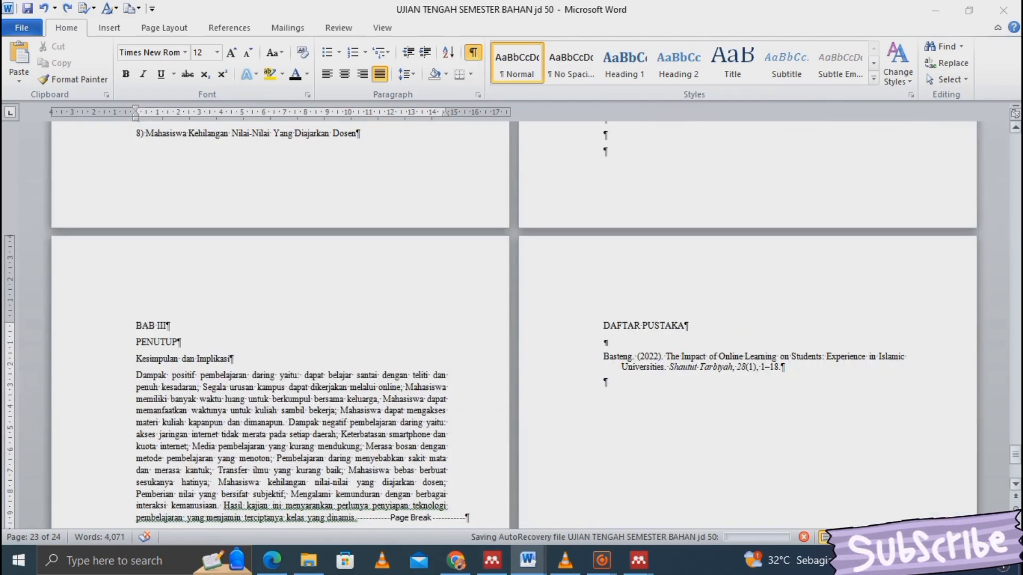
scroll(512, 325, "up", 20)
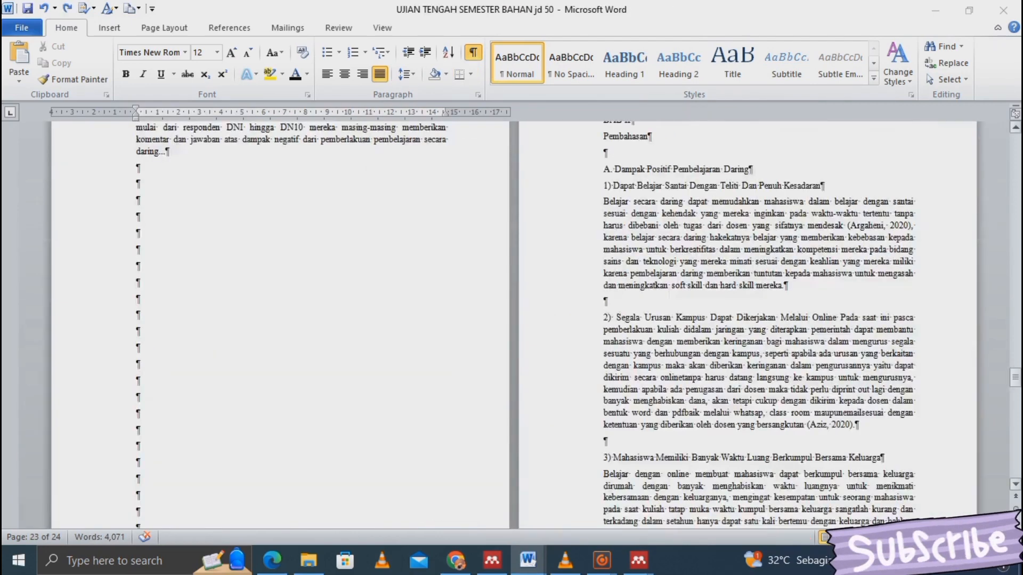
scroll(511, 325, "up", 20)
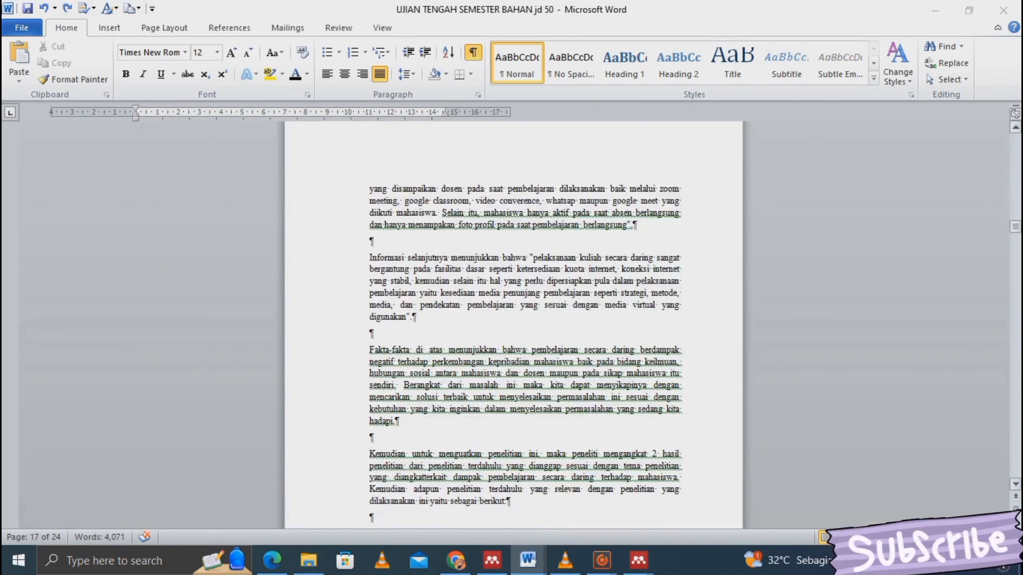
left_click(1016, 147)
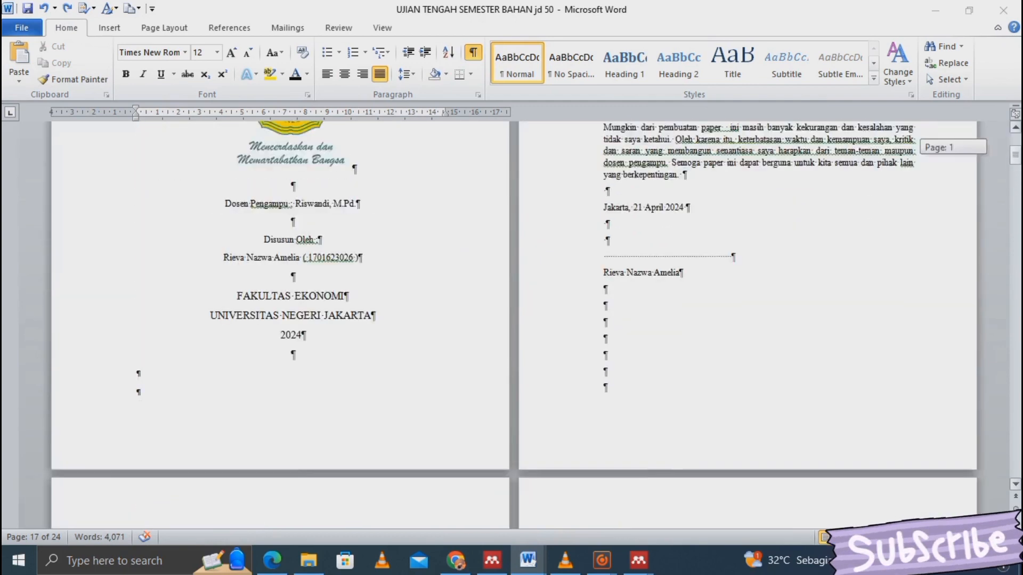
left_click_drag(1016, 155, 1016, 143)
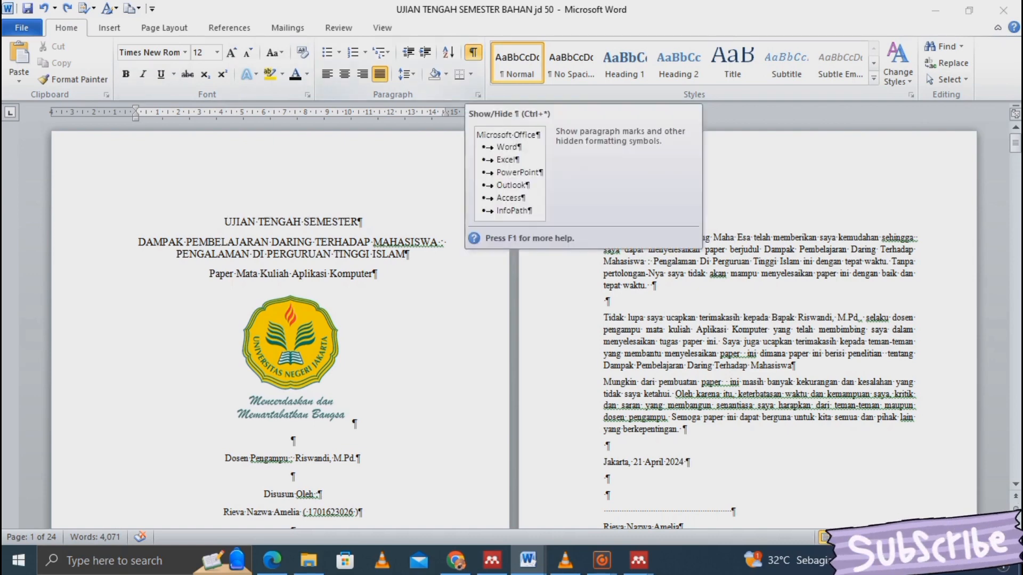
- Hide the formatting marks again and put the cursor just before the KATA PENGANTAR heading, ready for a Page Layout break
left_click(472, 51)
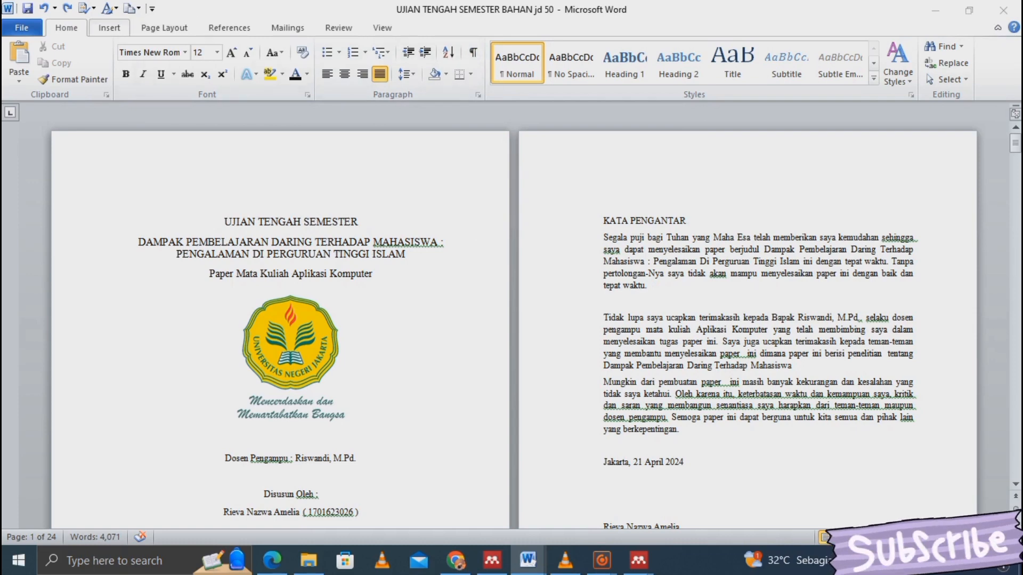
left_click(109, 28)
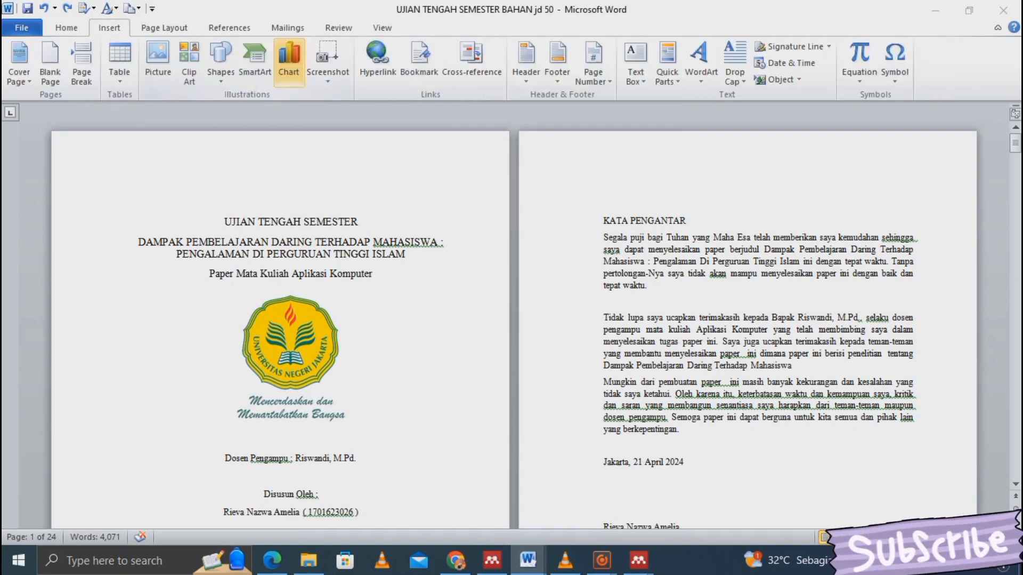
left_click(164, 28)
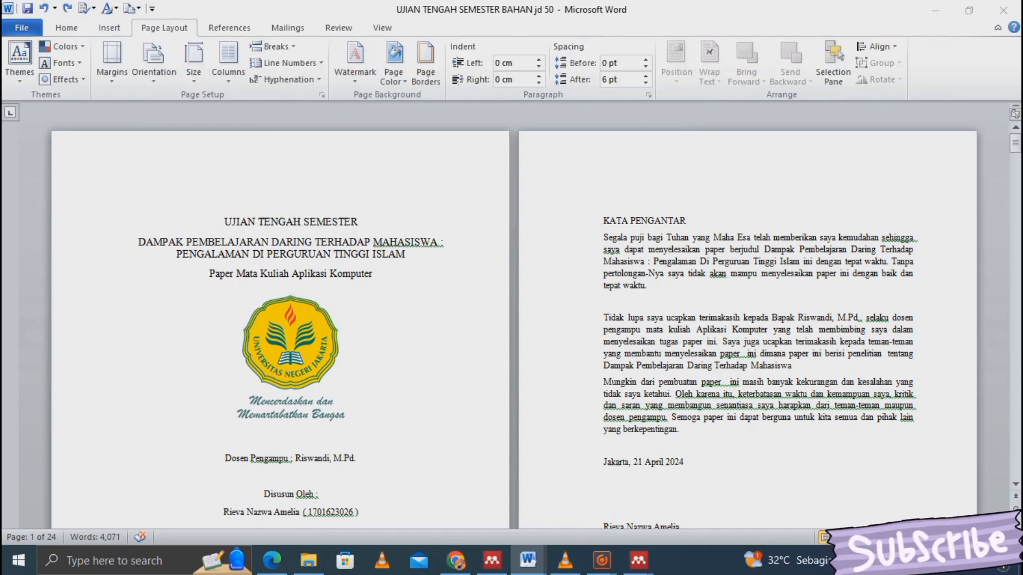
left_click(604, 220)
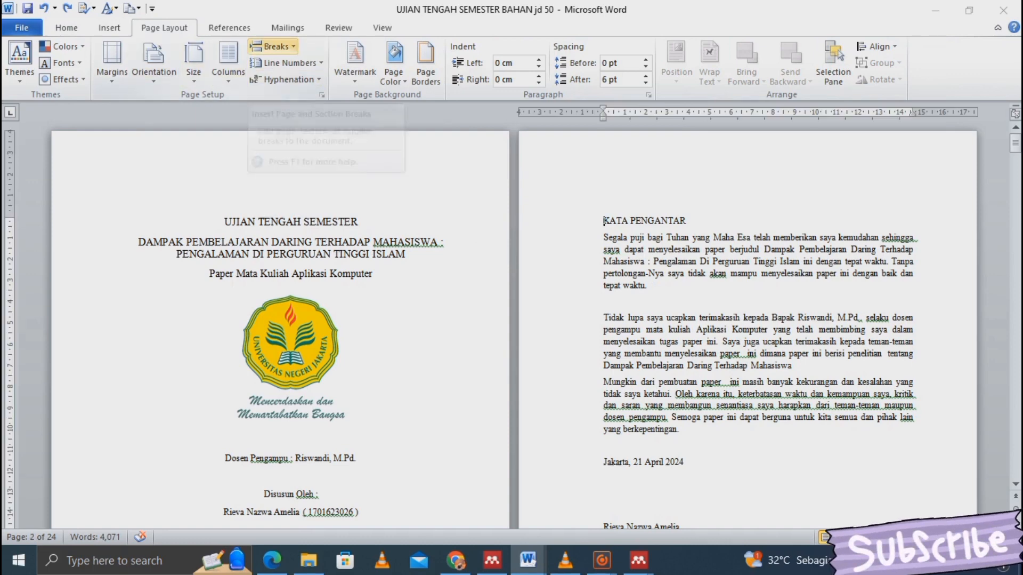
- Insert a next-page section break before the KATA PENGANTAR heading
left_click(273, 46)
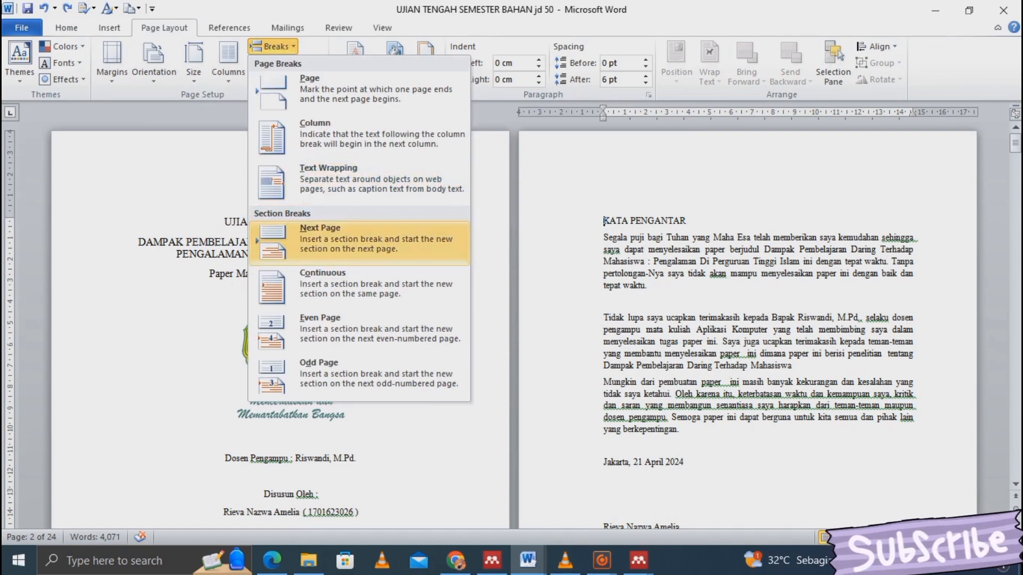
left_click(359, 243)
left_click(917, 342)
scroll(916, 341, "down", 10)
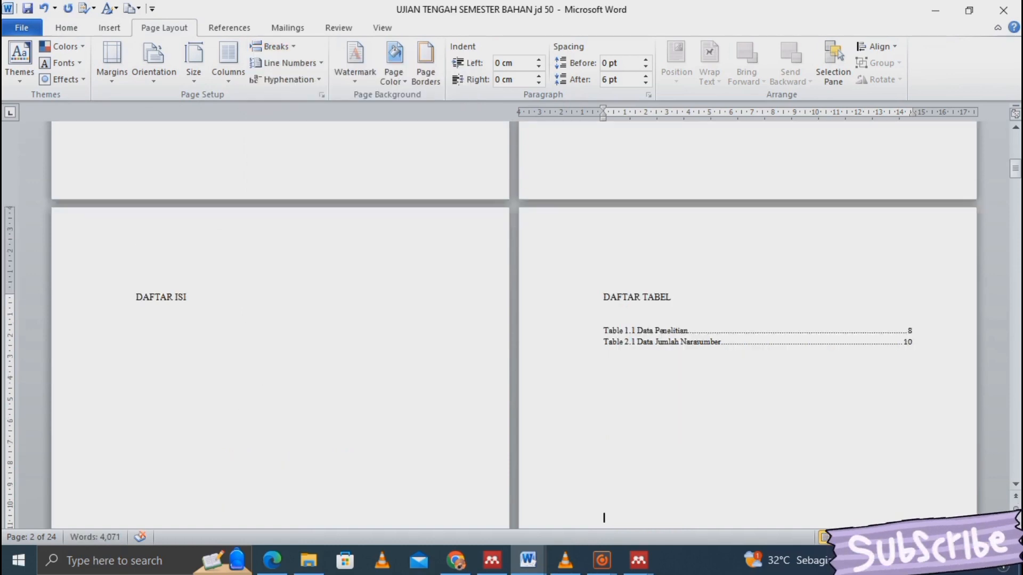
scroll(604, 517, "down", 10)
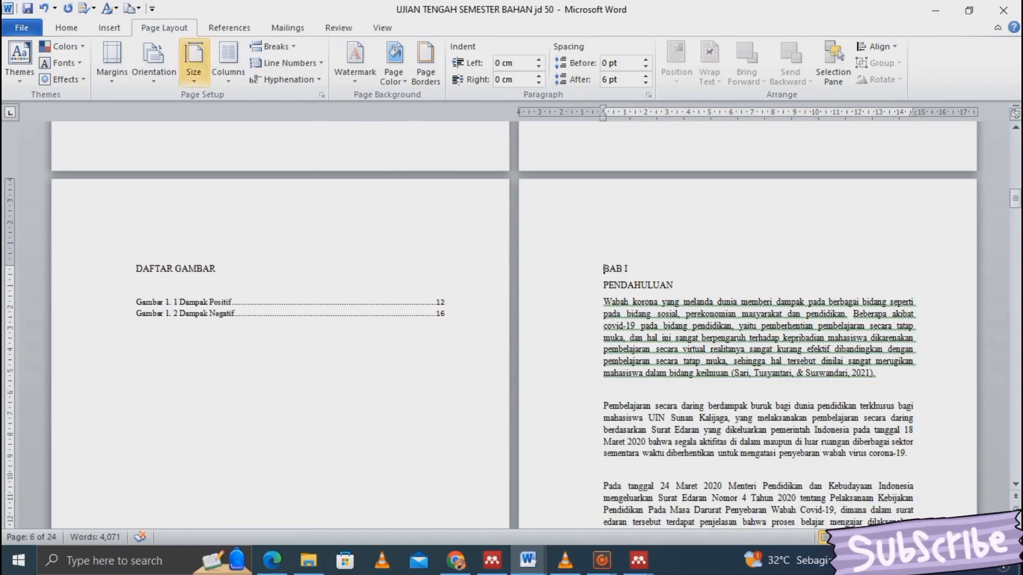
- Insert a next-page section break before BAB I PENDAHULUAN and review the following pages
left_click(272, 46)
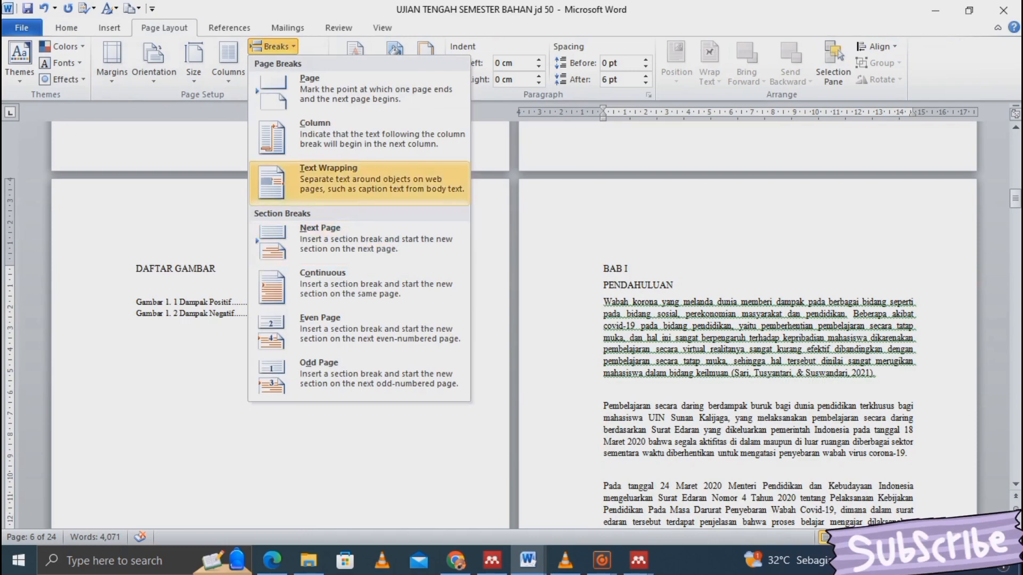
left_click(288, 236)
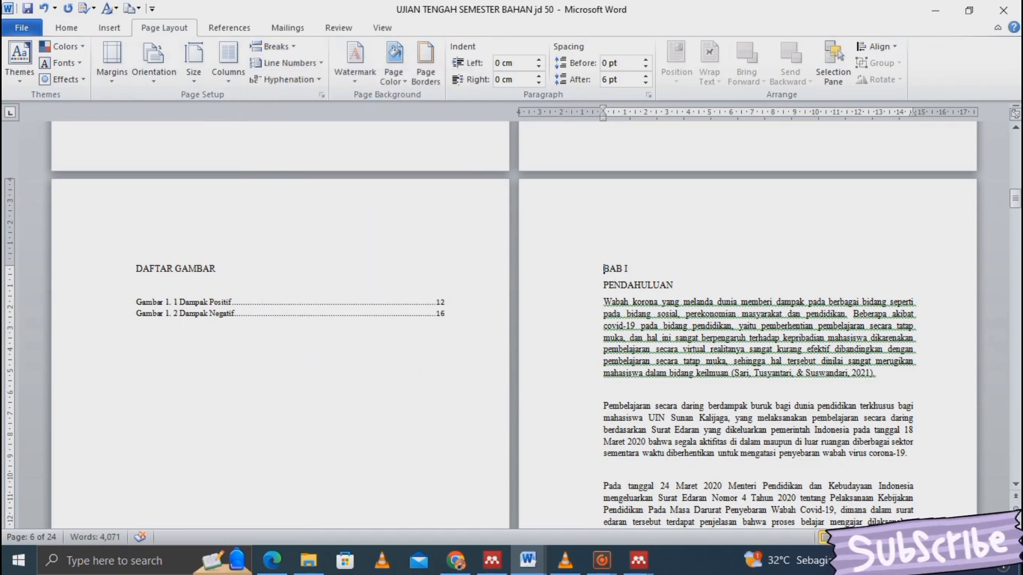
scroll(514, 325, "down", 6)
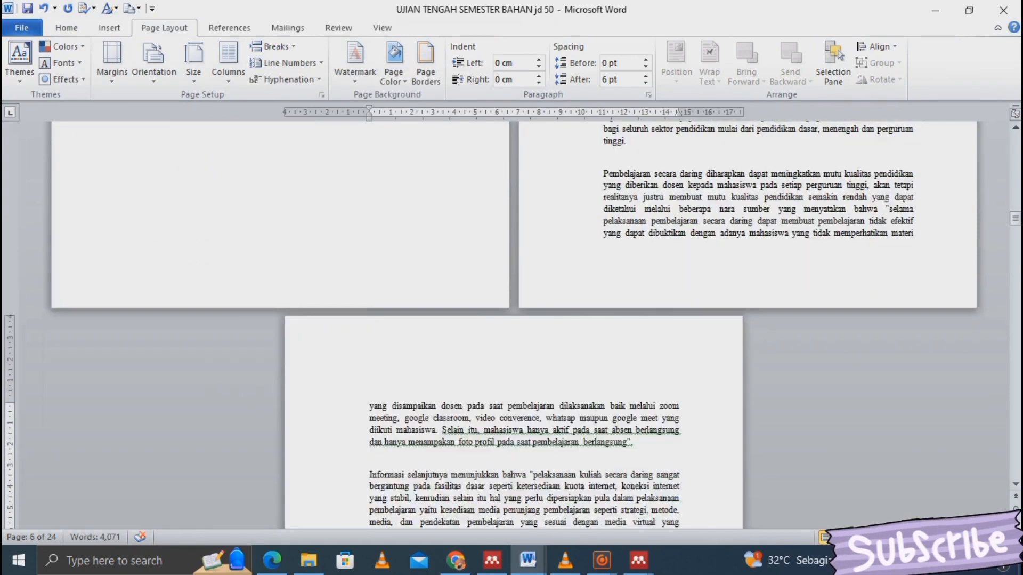
scroll(513, 325, "down", 15)
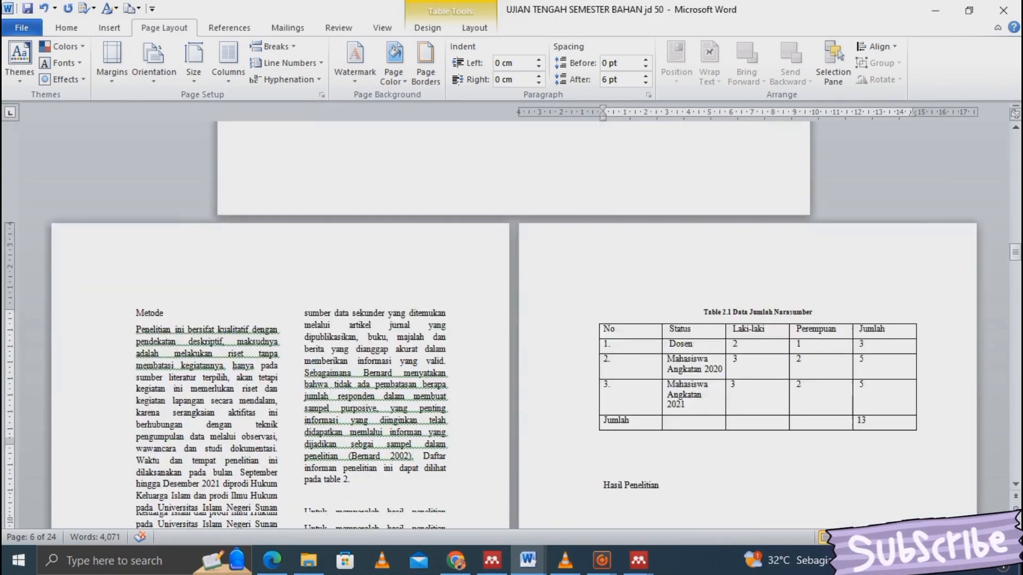
scroll(513, 325, "down", 3)
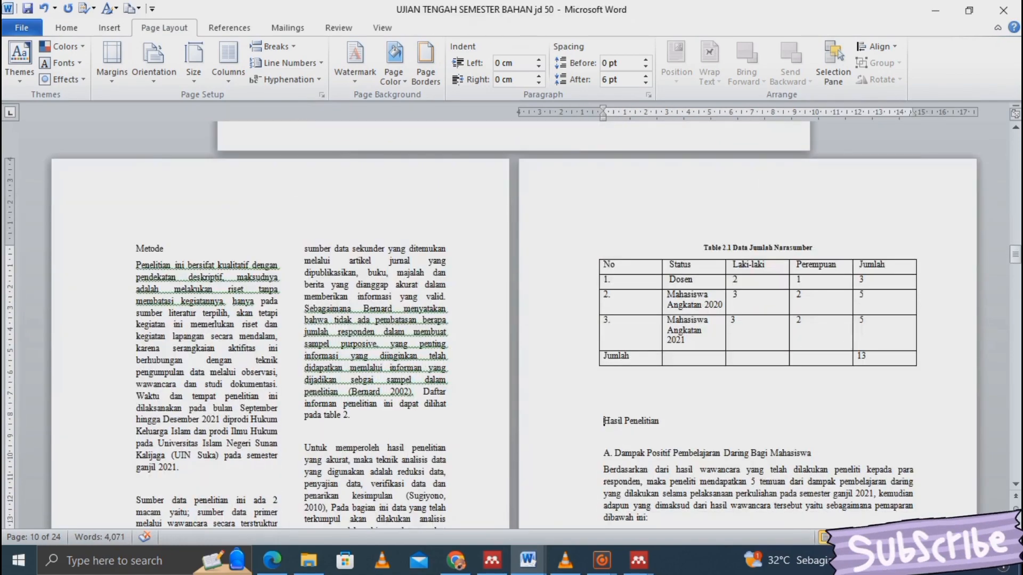
scroll(514, 325, "up", 15)
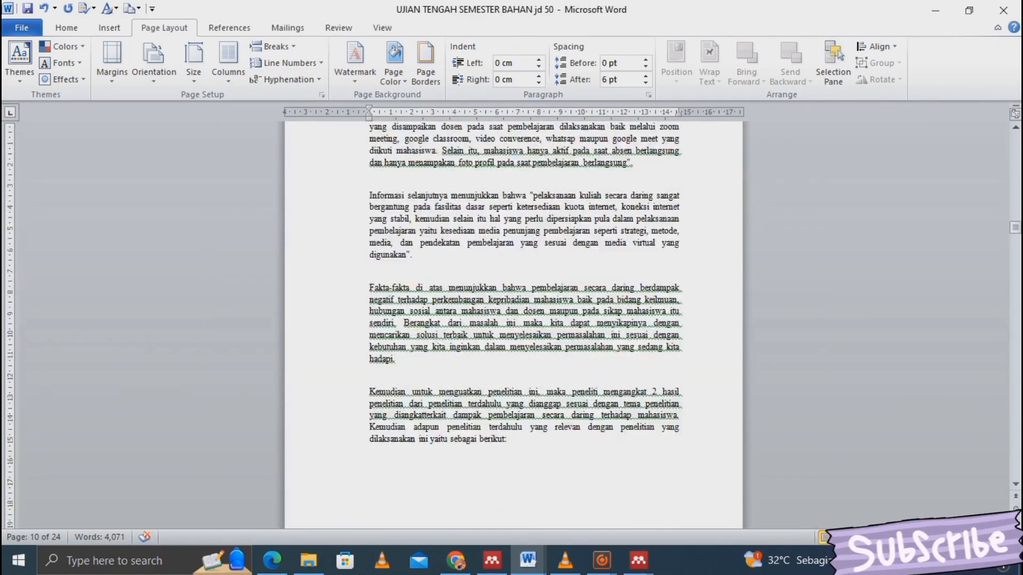
scroll(514, 325, "up", 10)
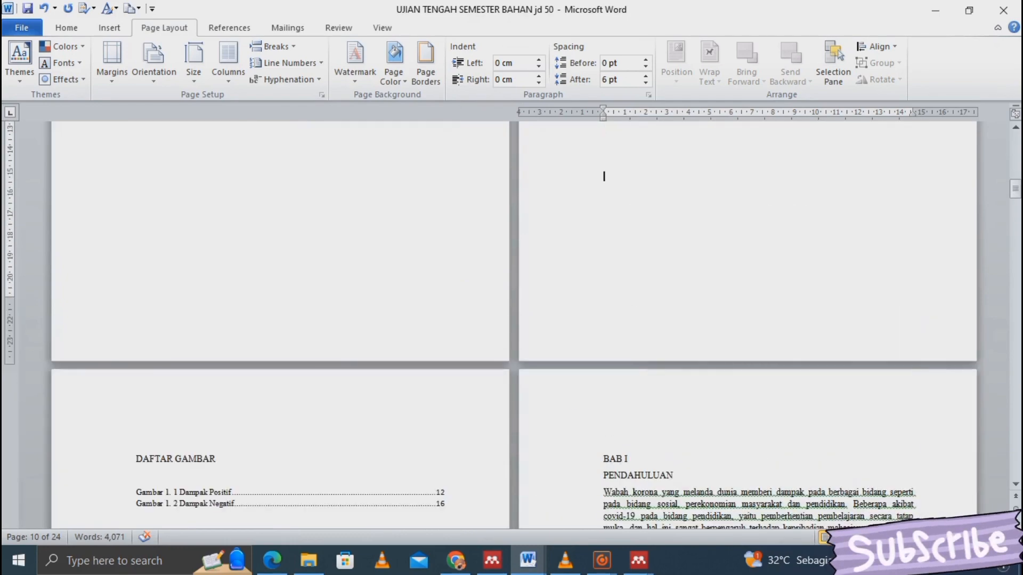
scroll(604, 274, "down", 8)
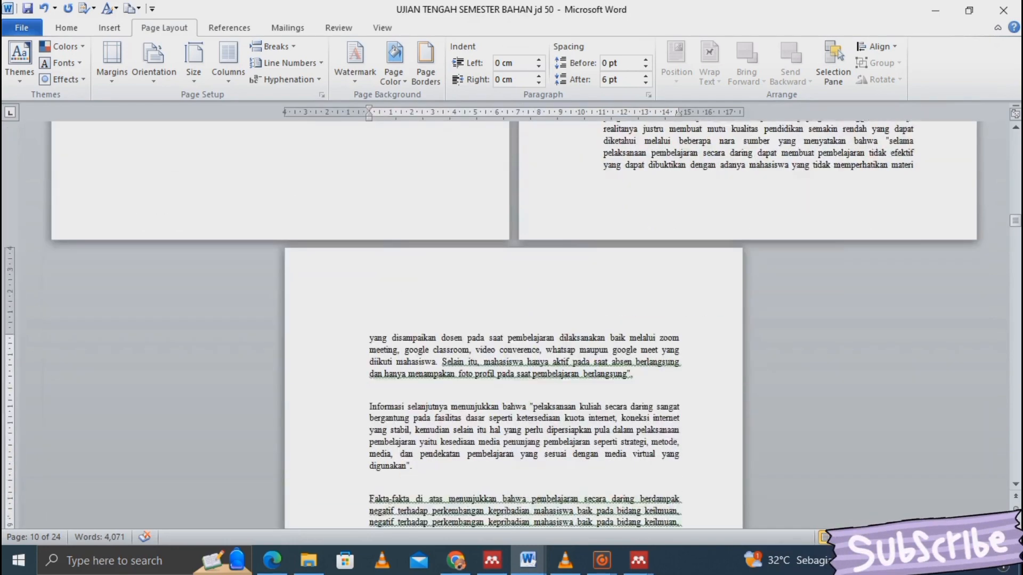
key("Down")
key("Down")
key("Down")
key("Down")
key("Down")
key("Down")
key("Down")
key("Down")
key("Down")
key("Down")
key("Down")
key("Down")
key("Down")
key("Down")
key("Down")
key("Down")
key("Down")
key("Down")
key("Down")
key("Down")
key("Down")
key("Down")
key("Down")
key("Down")
key("Down")
key("Down")
key("Down")
key("Down")
key("Down")
key("Down")
key("Down")
key("Down")
key("Down")
key("Down")
key("Down")
key("Down")
key("Down")
key("Down")
key("Down")
key("Down")
key("Down")
key("Down")
key("Down")
key("Down")
key("Down")
key("Down")
key("Down")
key("Down")
key("Down")
key("Down")
key("Down")
key("Down")
key("Down")
key("Down")
key("Down")
key("Down")
key("Down")
key("Down")
key("Down")
key("Down")
key("Down")
key("Down")
key("Down")
key("Down")
key("Down")
key("Down")
key("Down")
key("Down")
key("Down")
key("Down")
key("Down")
key("Down")
key("Down")
key("Down")
key("Down")
key("Down")
key("Down")
key("Down")
key("Down")
key("Down")
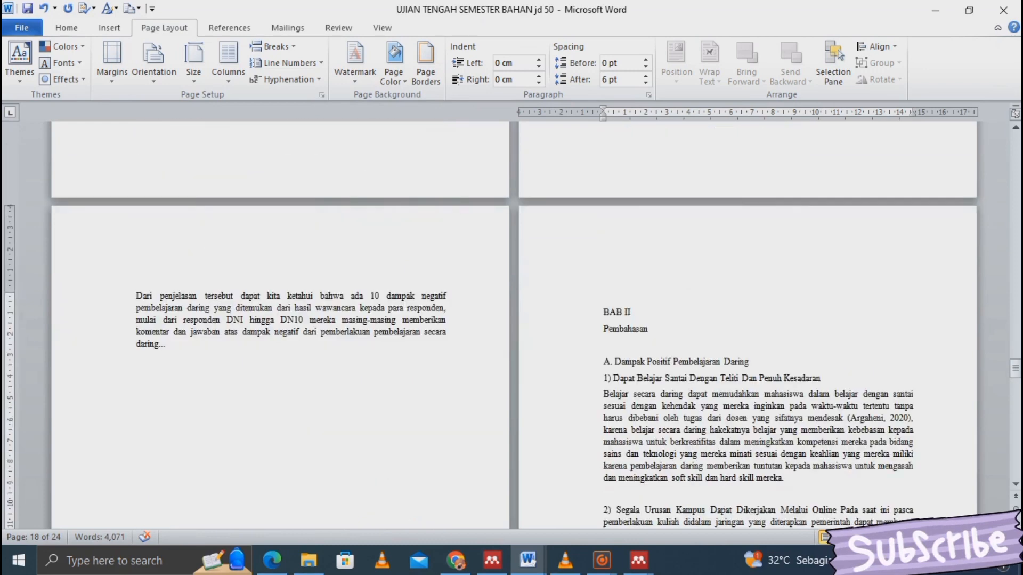
- Insert a next-page section break just before the BAB II heading
left_click(605, 312)
left_click(273, 46)
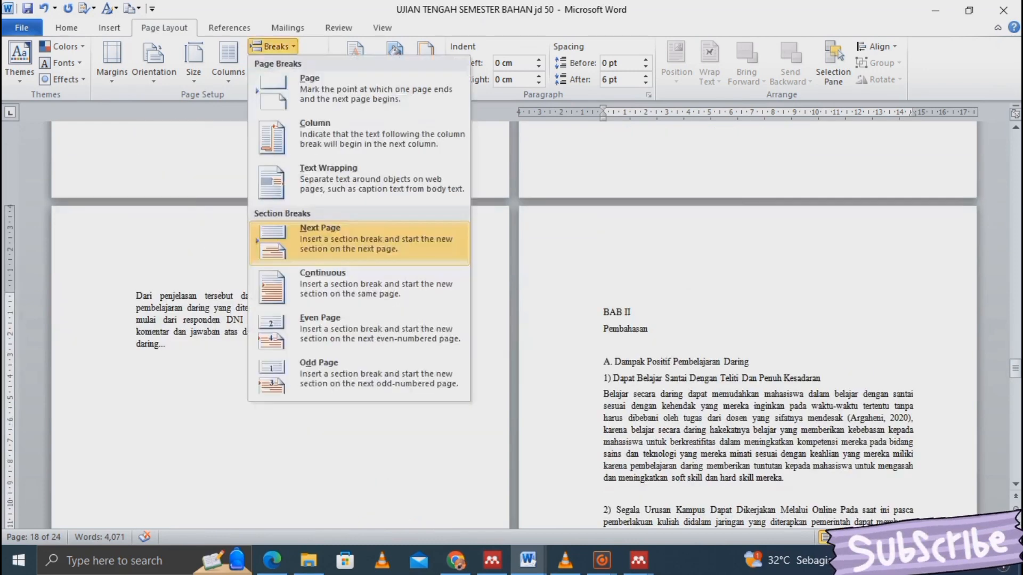
left_click(331, 239)
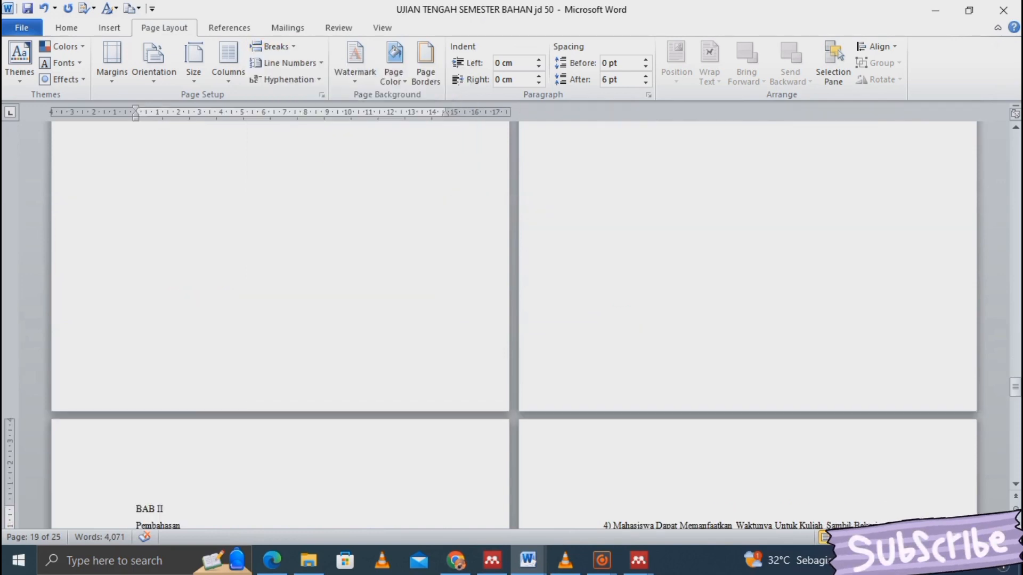
- Undo and redo the BAB II section break to compare the page layout
key("ctrl+z")
scroll(511, 320, "up", 10)
left_click_drag(1016, 355, 1016, 390)
left_click(42, 8)
left_click(68, 8)
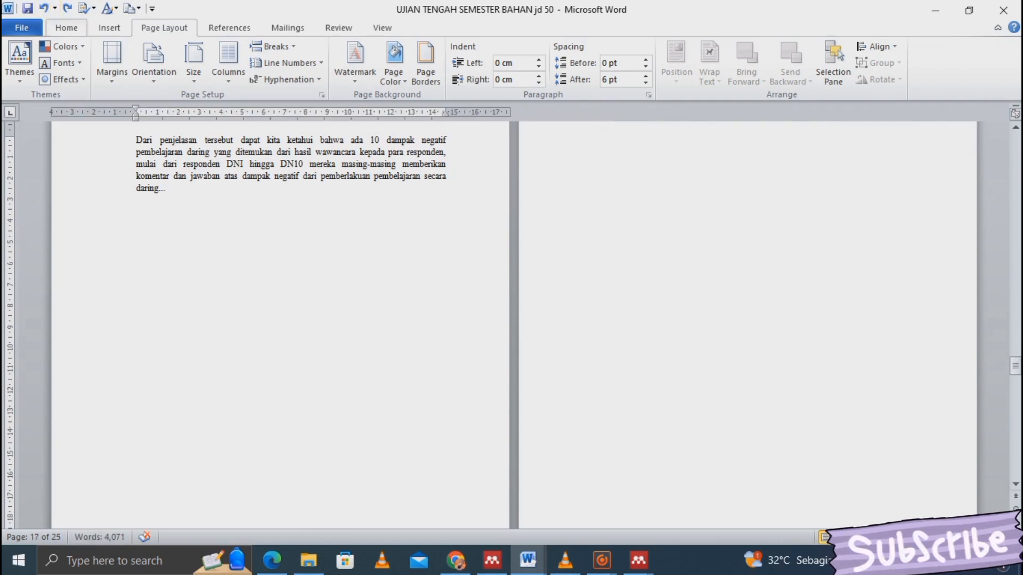
left_click(67, 27)
- Delete the extra section break before BAB II, trying and undoing a replacement next-page break
key("ctrl+shift+8")
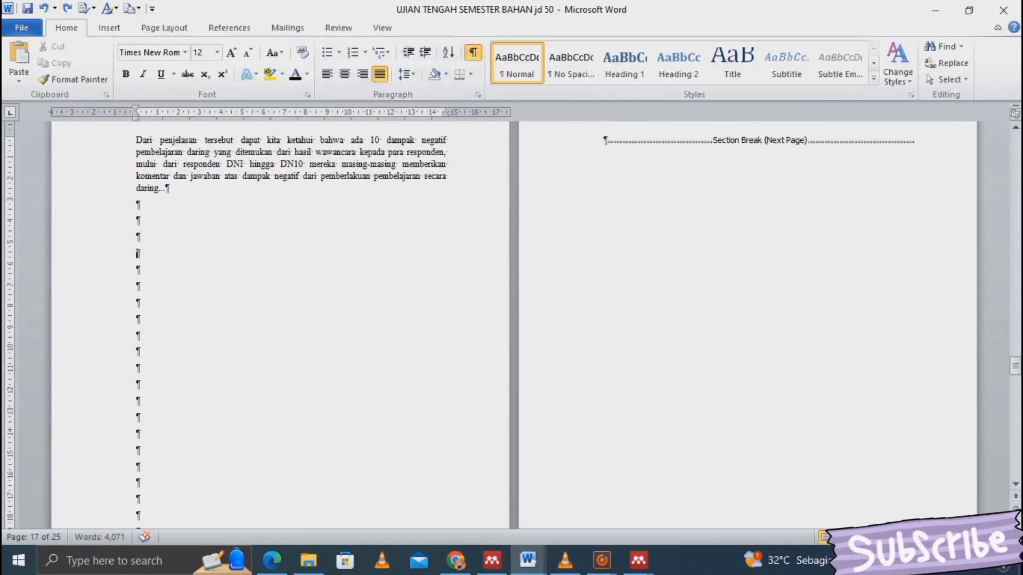
key("Delete")
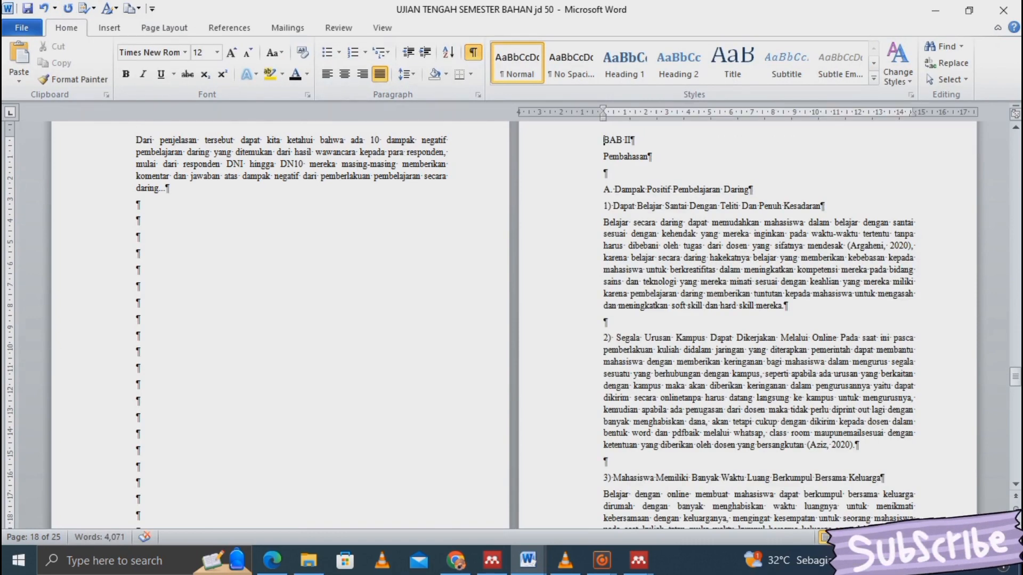
key("ctrl+shift+8")
left_click(164, 28)
left_click(273, 46)
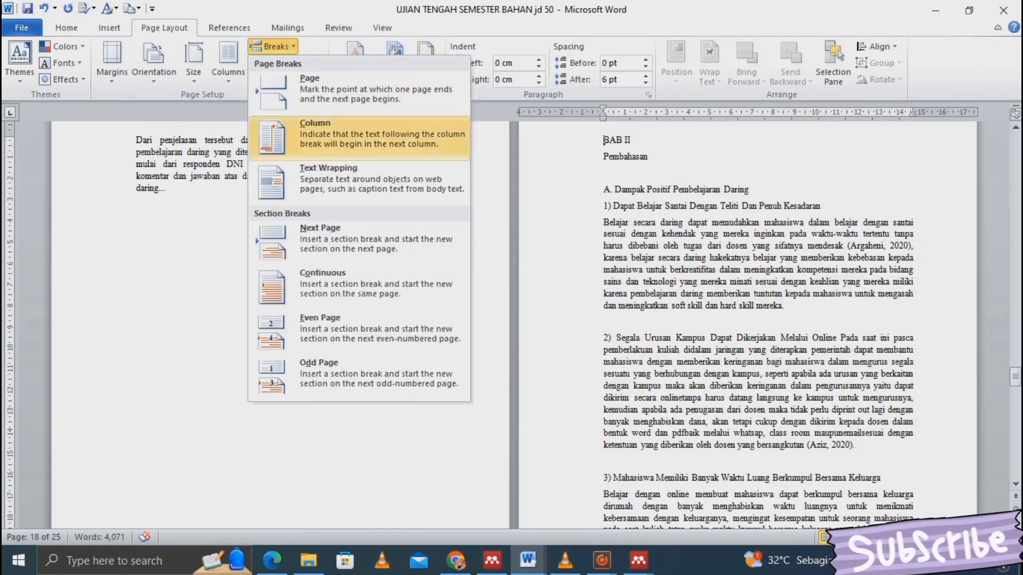
left_click(320, 237)
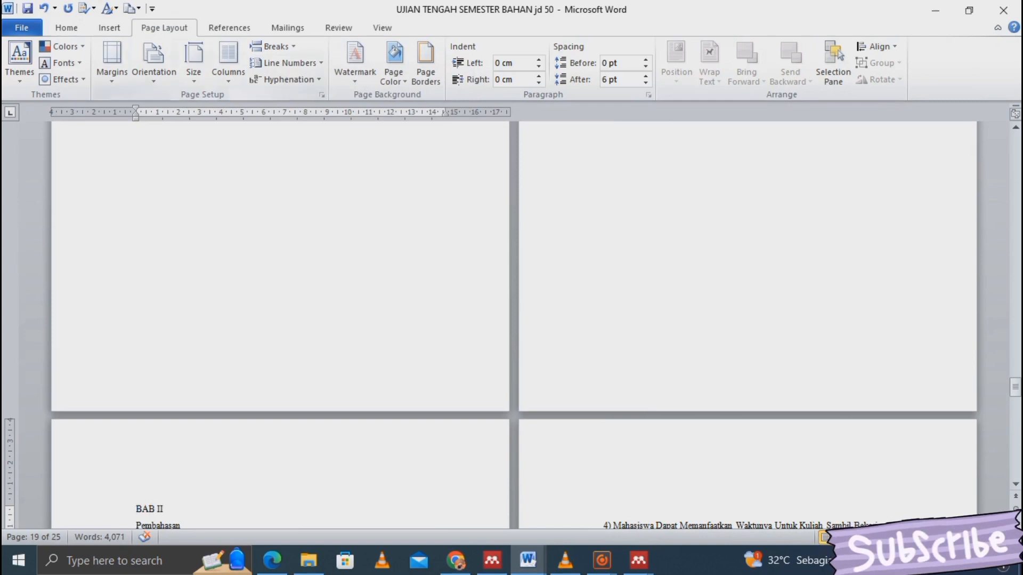
left_click(44, 9)
- With formatting marks shown, remove the empty paragraph above BAB II to eliminate the blank page
left_click(67, 28)
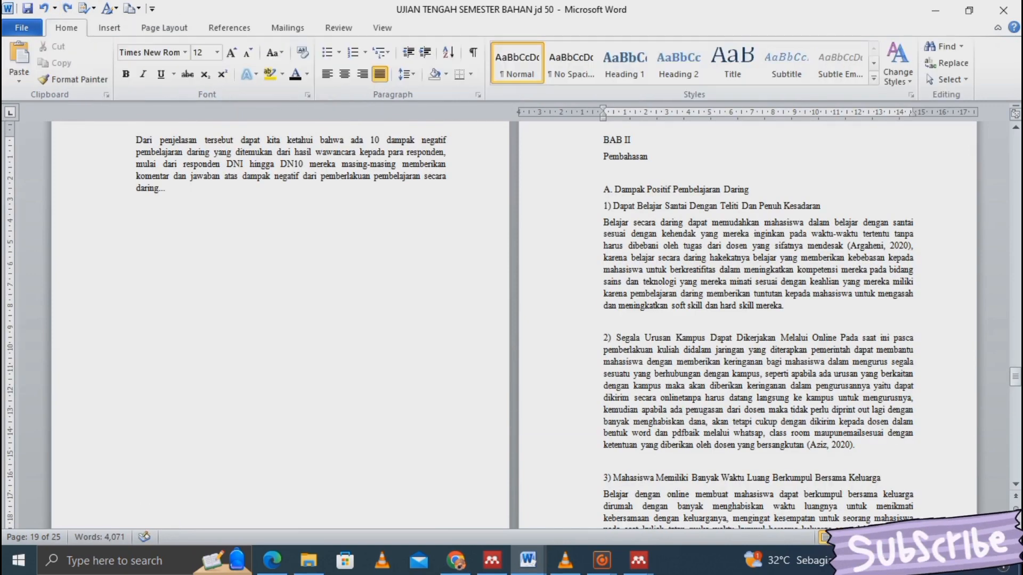
left_click(473, 52)
left_click(137, 285)
left_click(137, 515)
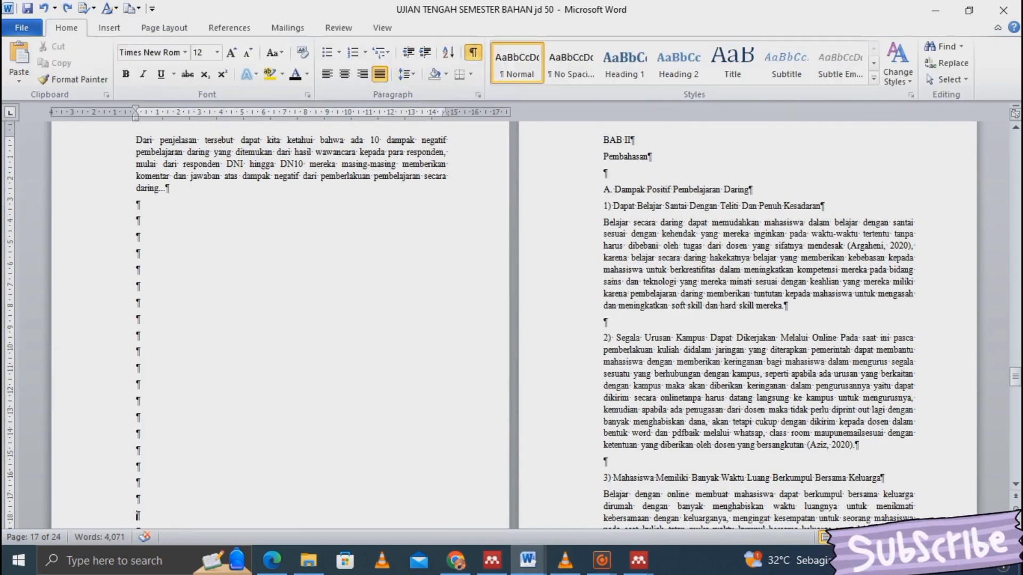
key("Down")
key("Down")
key("Down")
key("Down")
key("Down")
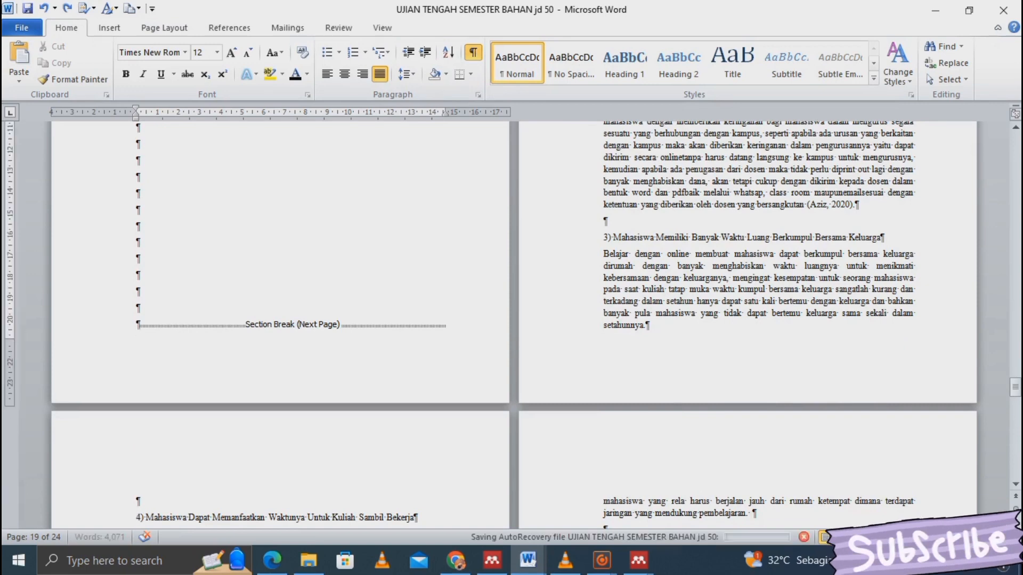
scroll(514, 324, "up", 5)
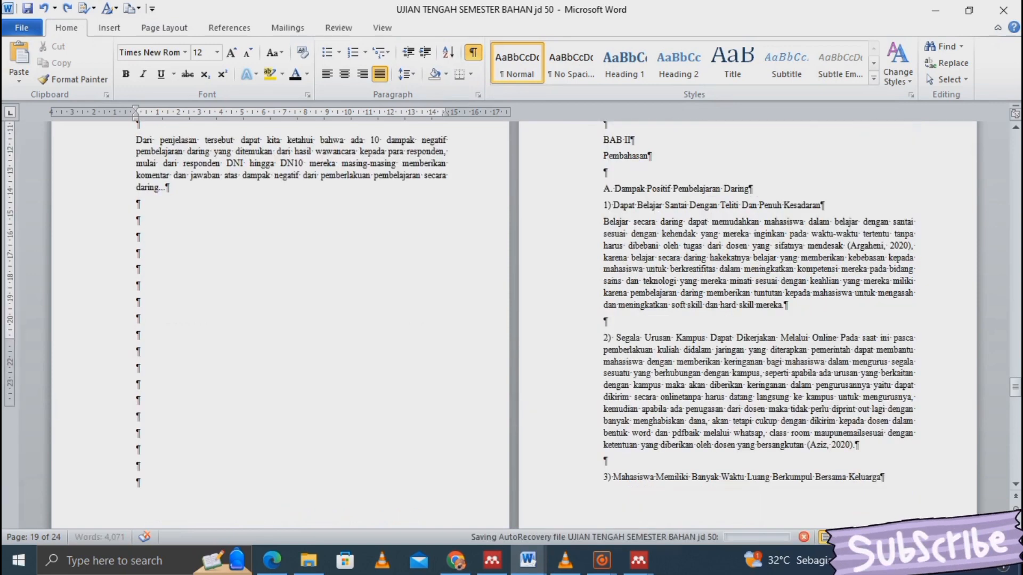
scroll(514, 325, "up", 3)
key("BackSpace")
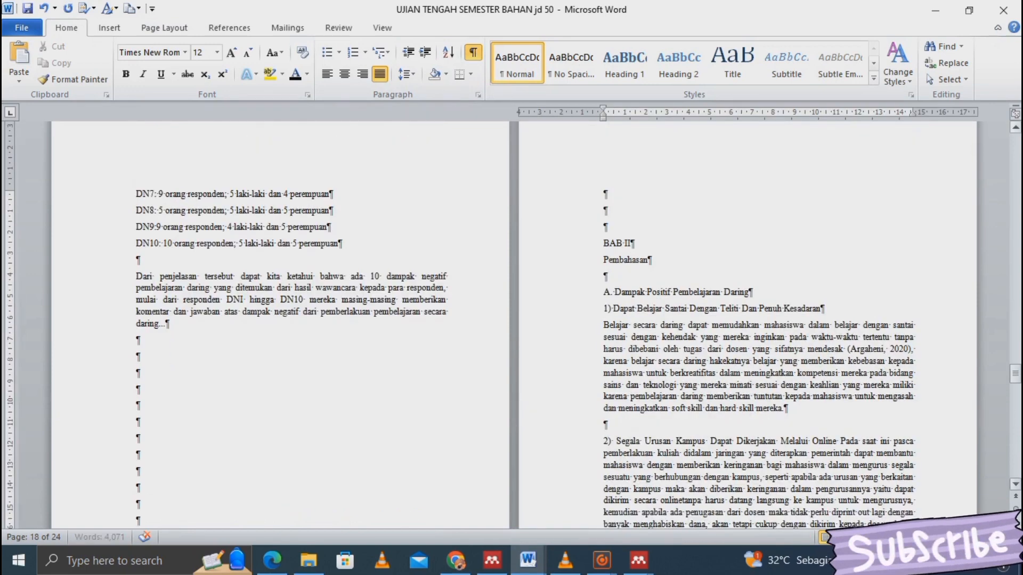
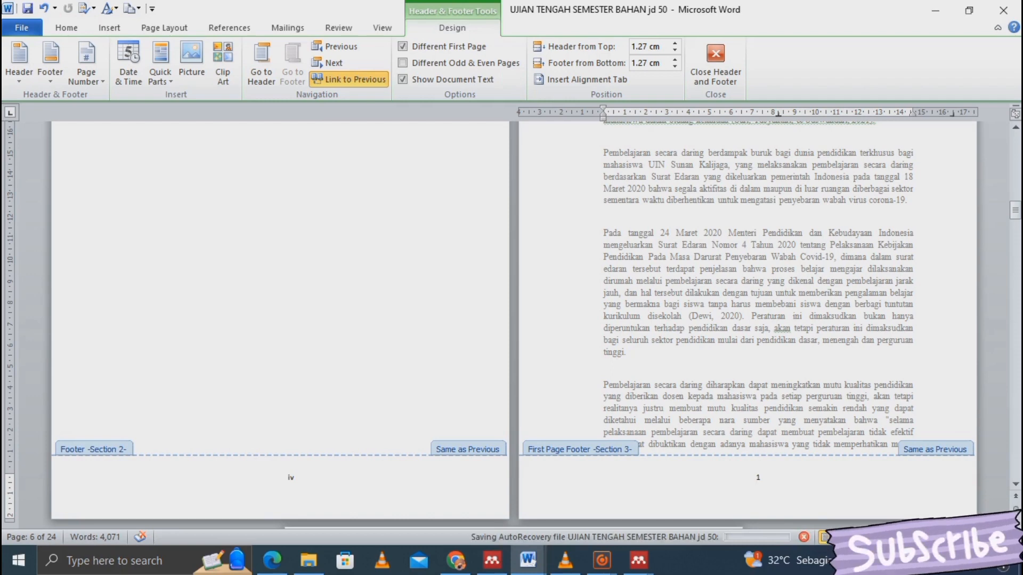
- Turn off Link to Previous for Section 3's first-page footer so it no longer follows Section 2
left_click(349, 79)
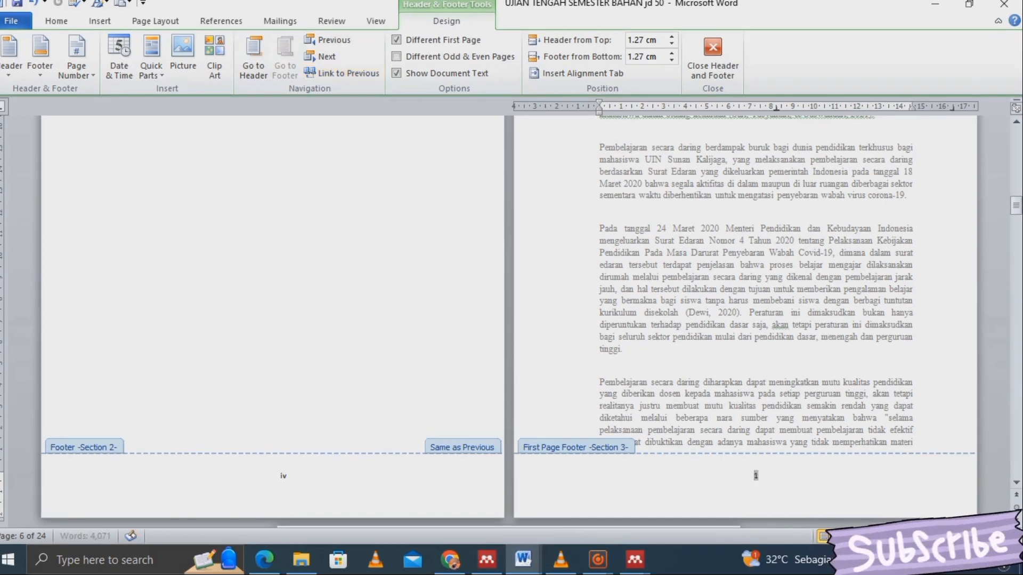
left_click(261, 64)
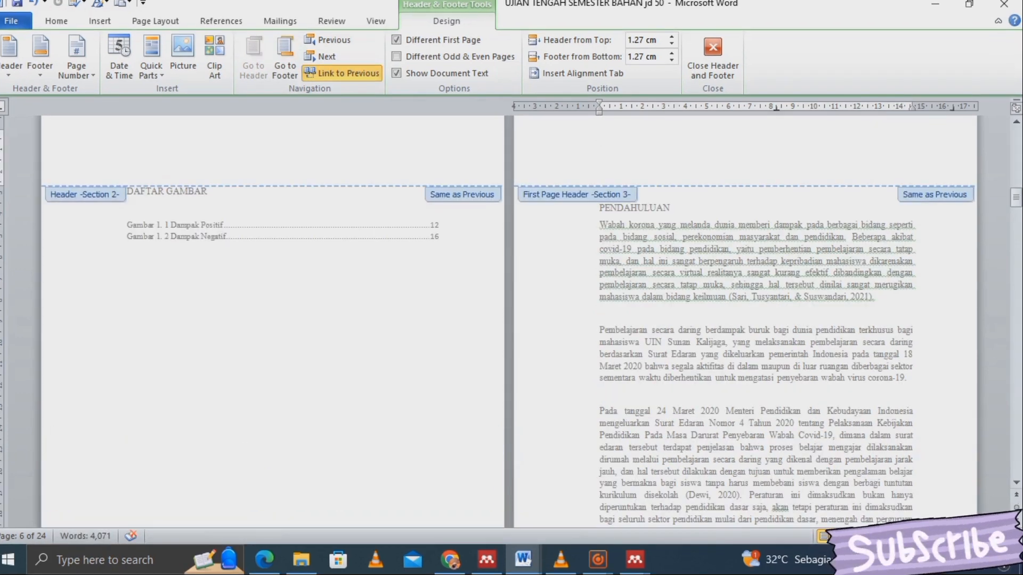
left_click(285, 64)
- Step through the neighbouring footers and headers to confirm Section 3's own numbering on page 7
key("Down")
key("Down")
key("Down")
key("Down")
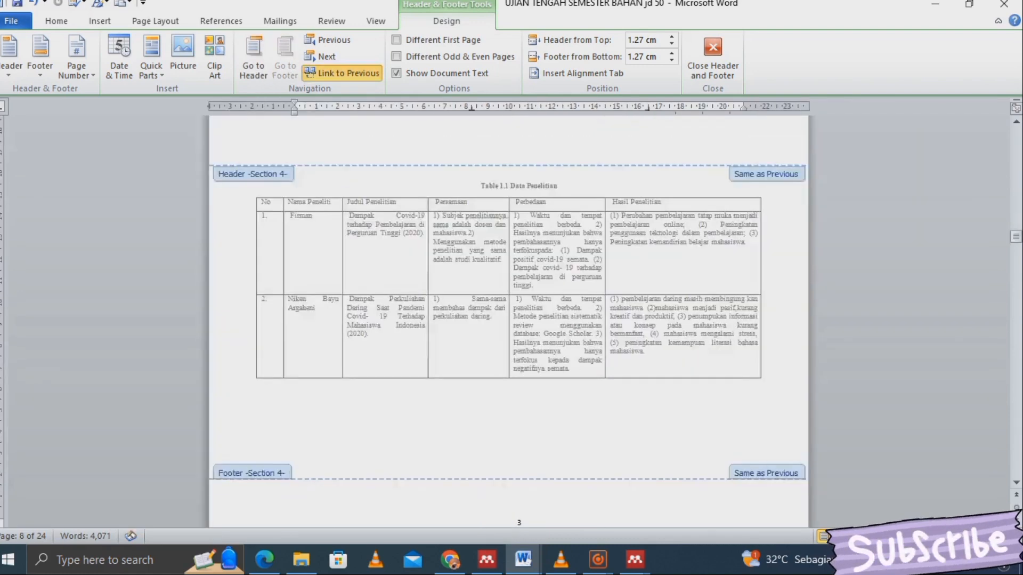
key("Up")
key("Up")
key("Up")
key("Up")
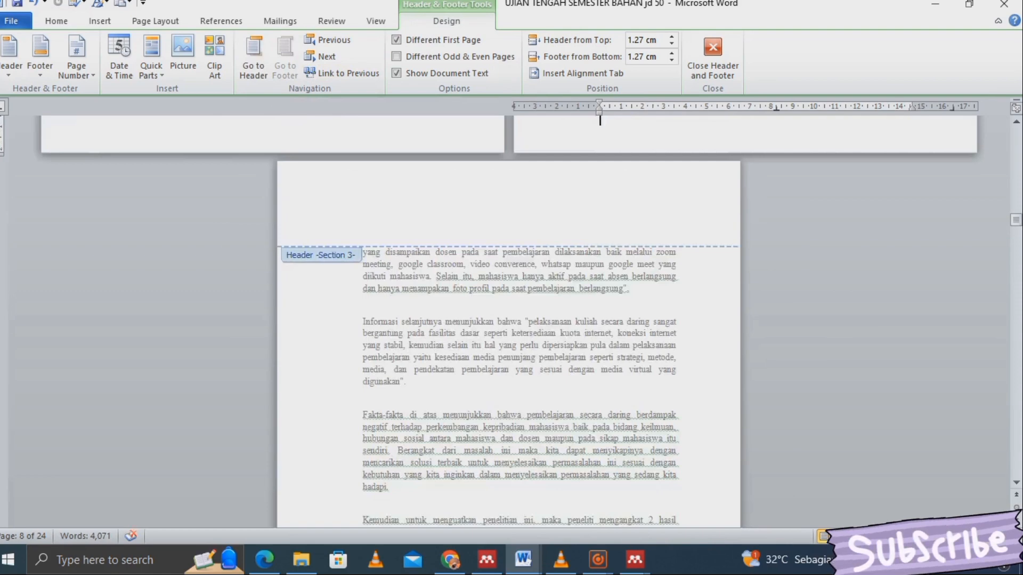
key("Up")
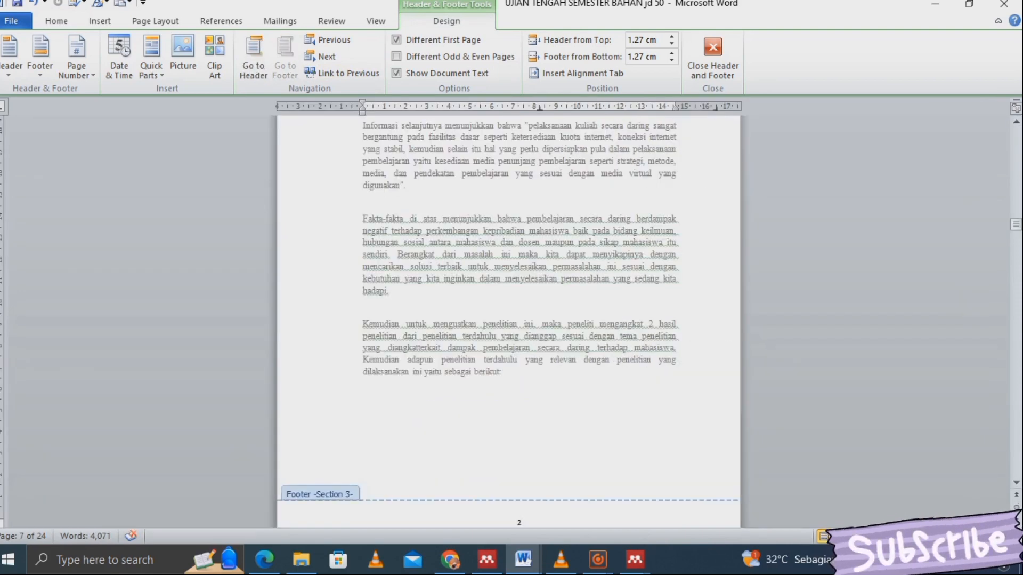
key("Up")
left_click(1017, 121)
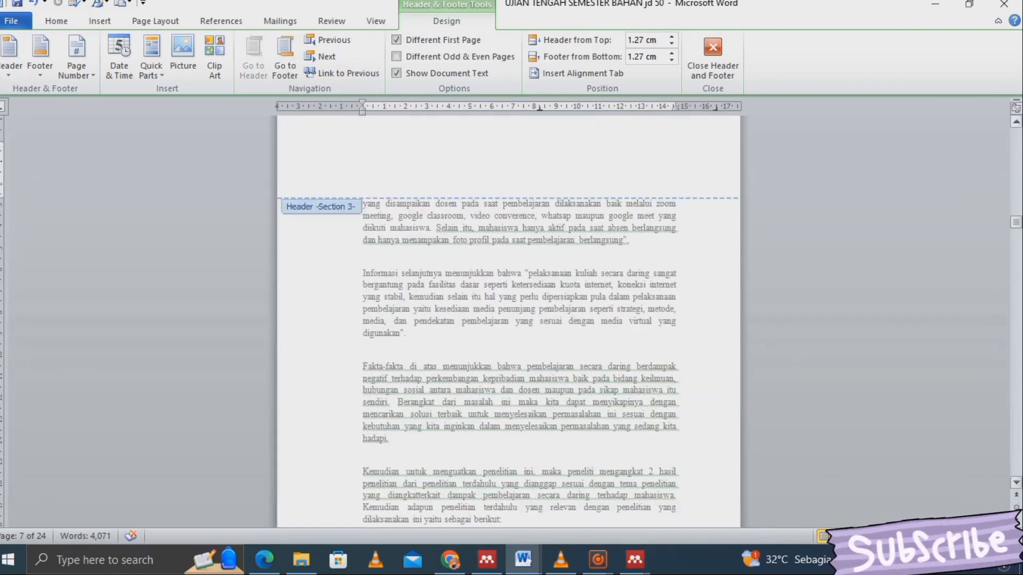
left_click(1017, 121)
scroll(509, 320, "up", 3)
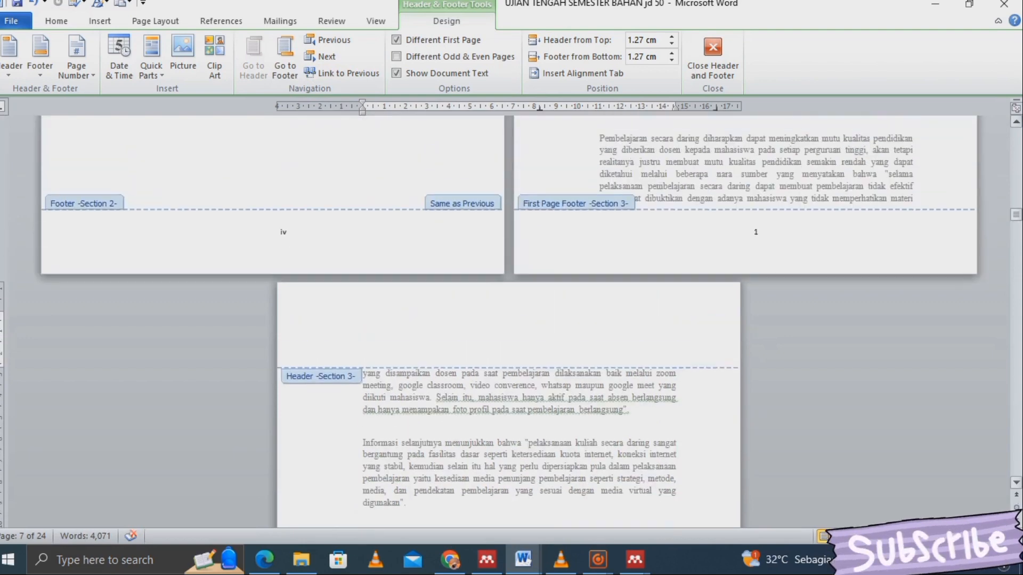
scroll(363, 315, "down", 2)
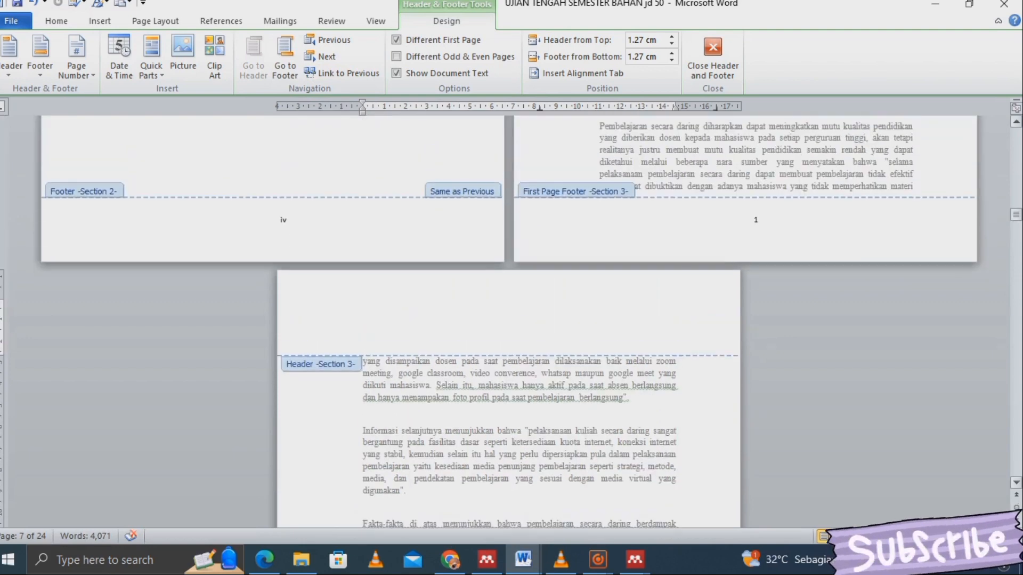
scroll(509, 320, "down", 8)
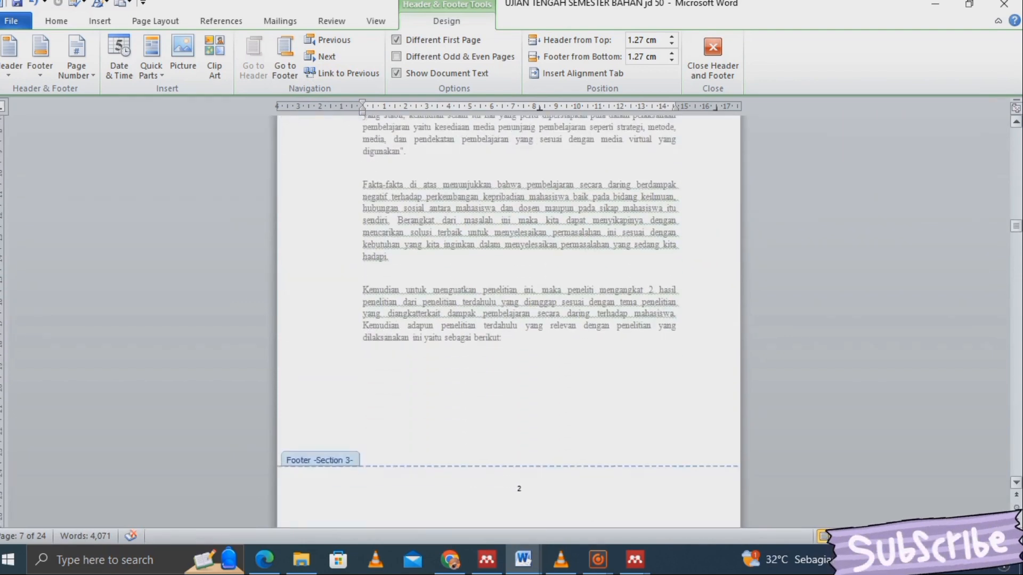
scroll(509, 319, "up", 3)
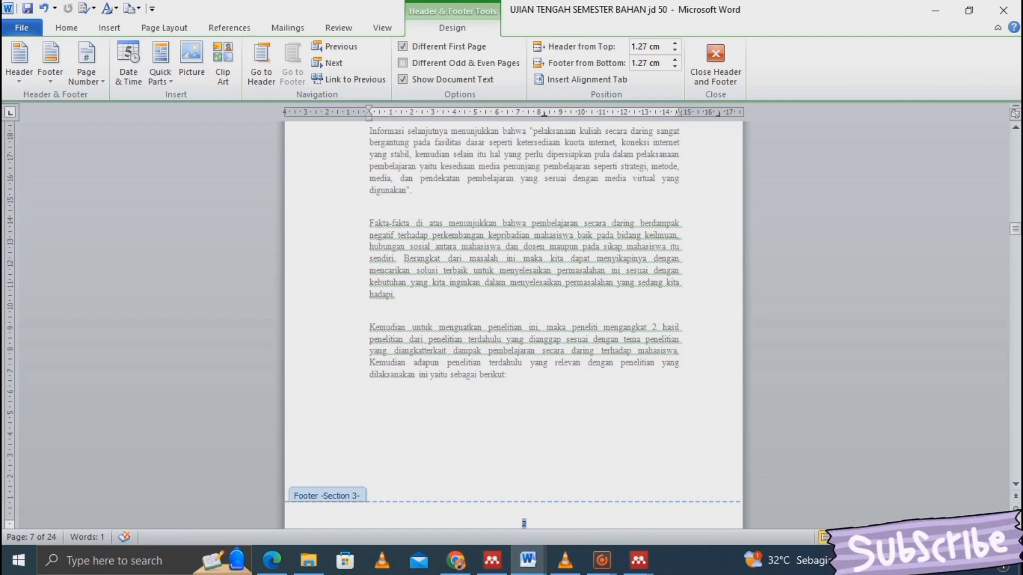
- Replace Section 3's bottom footer page number with a Plain Number 3 at the top right
key("Delete")
left_click(85, 67)
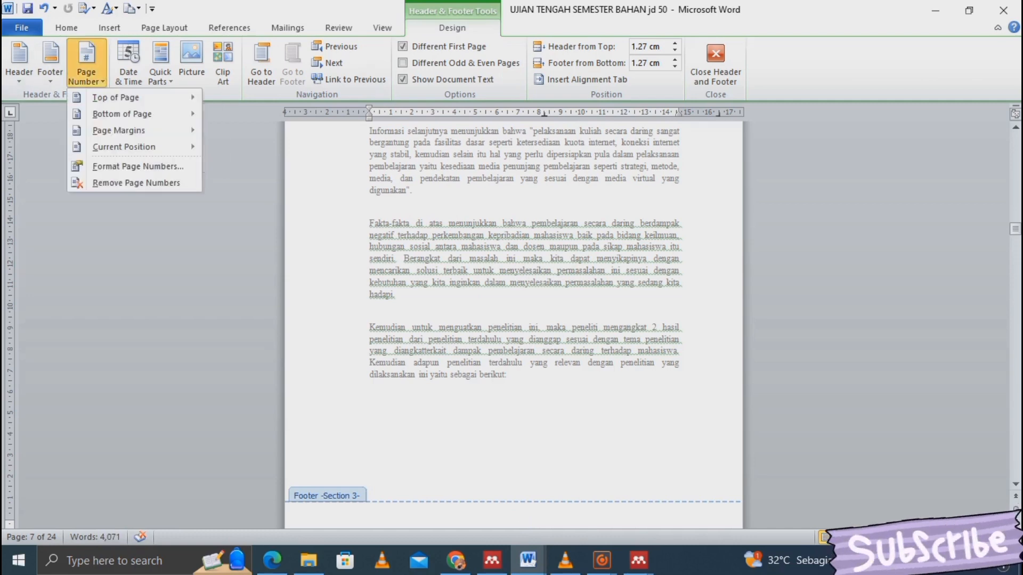
mouse_move(115, 97)
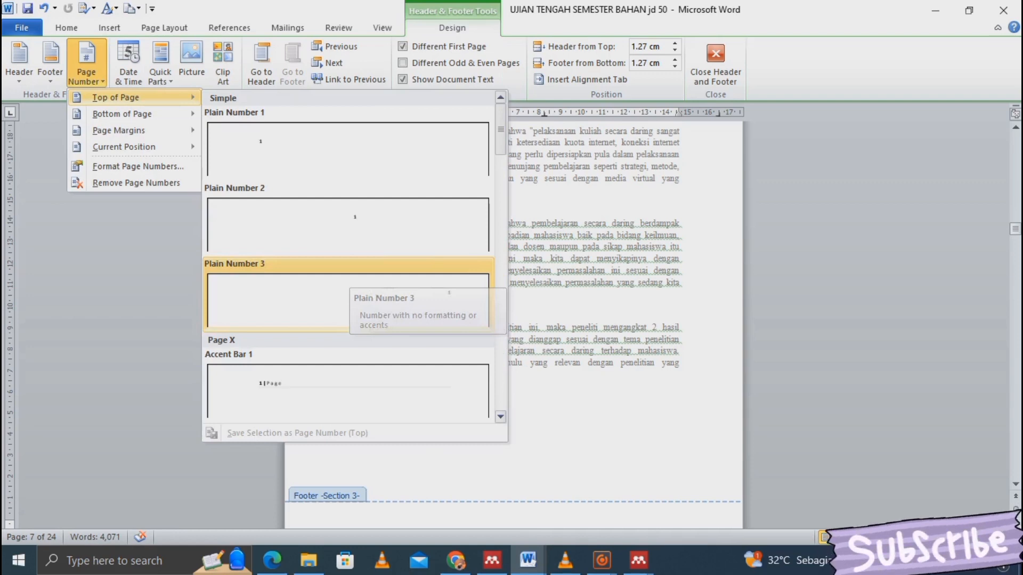
left_click(350, 277)
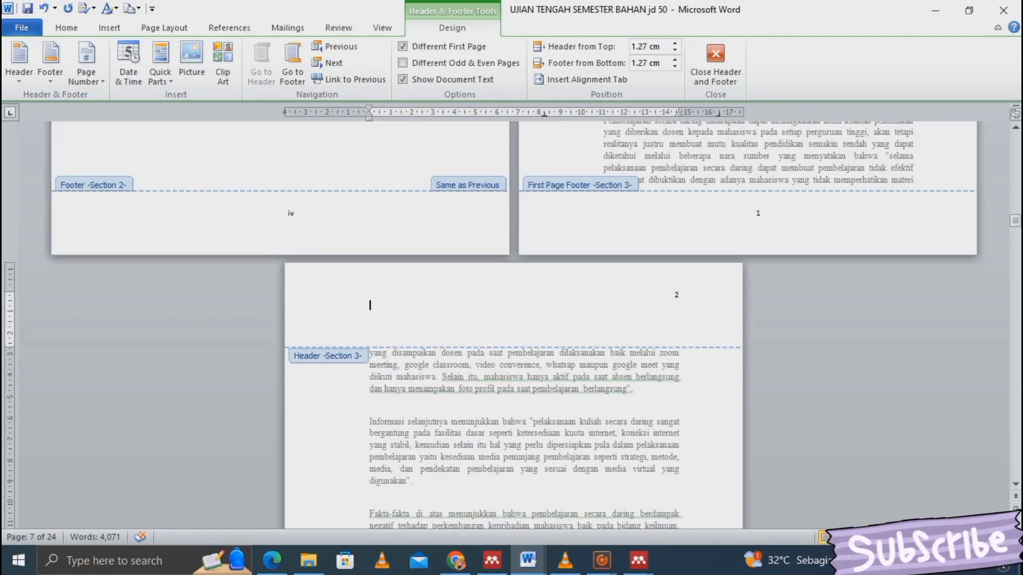
scroll(514, 320, "down", 6)
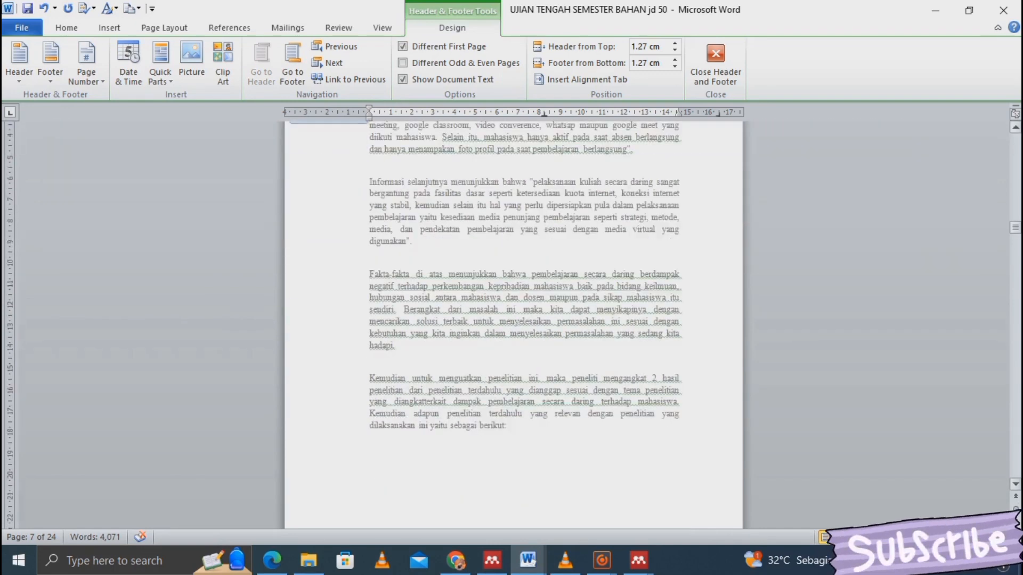
scroll(513, 320, "down", 2)
scroll(514, 320, "down", 15)
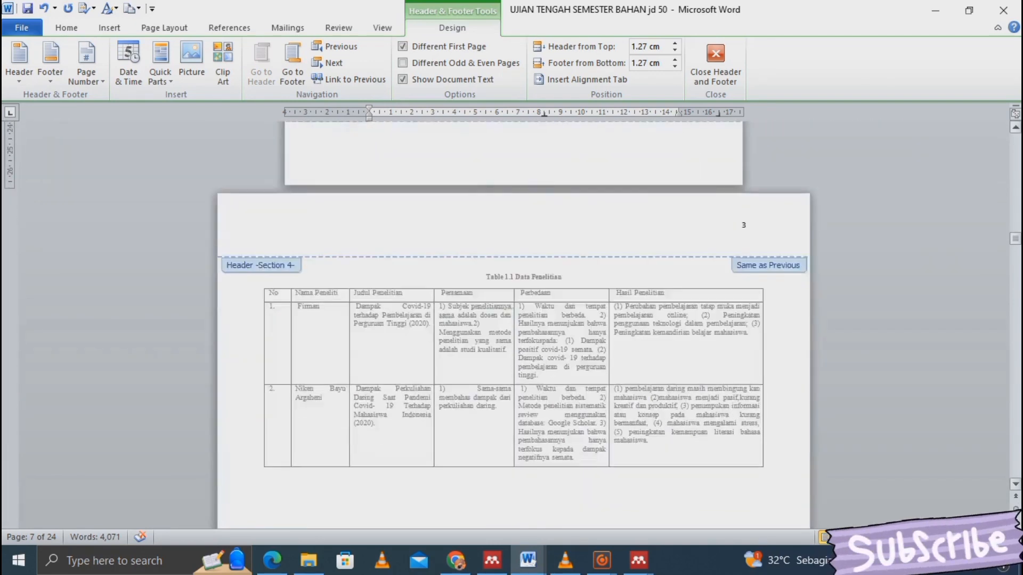
scroll(514, 320, "down", 12)
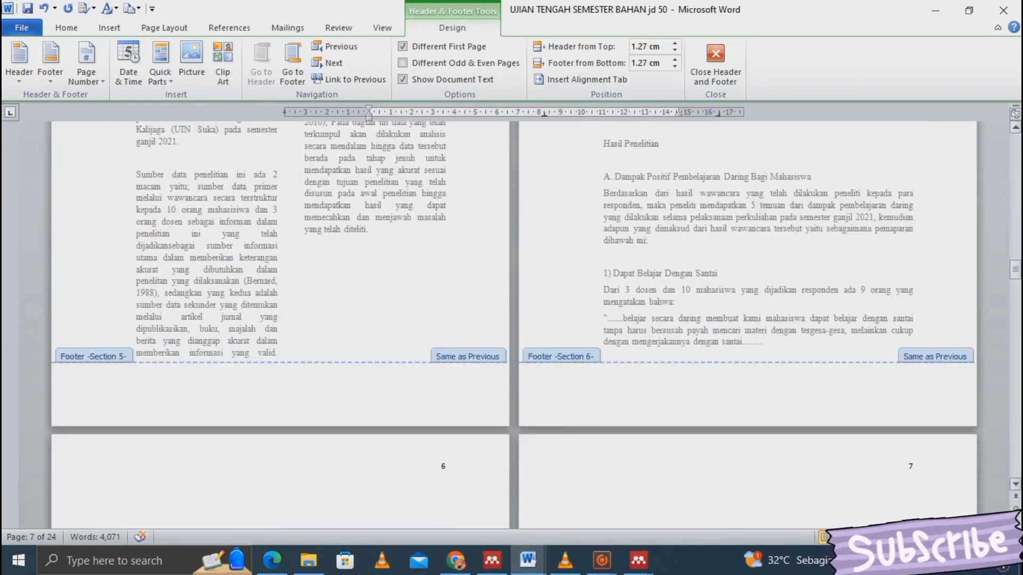
scroll(514, 320, "down", 6)
scroll(513, 319, "down", 13)
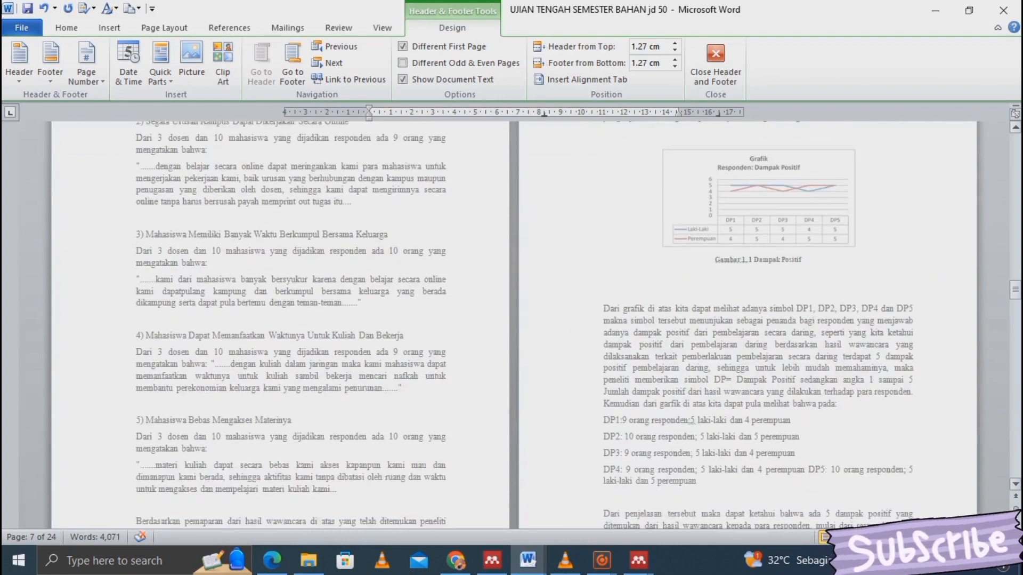
scroll(514, 320, "down", 9)
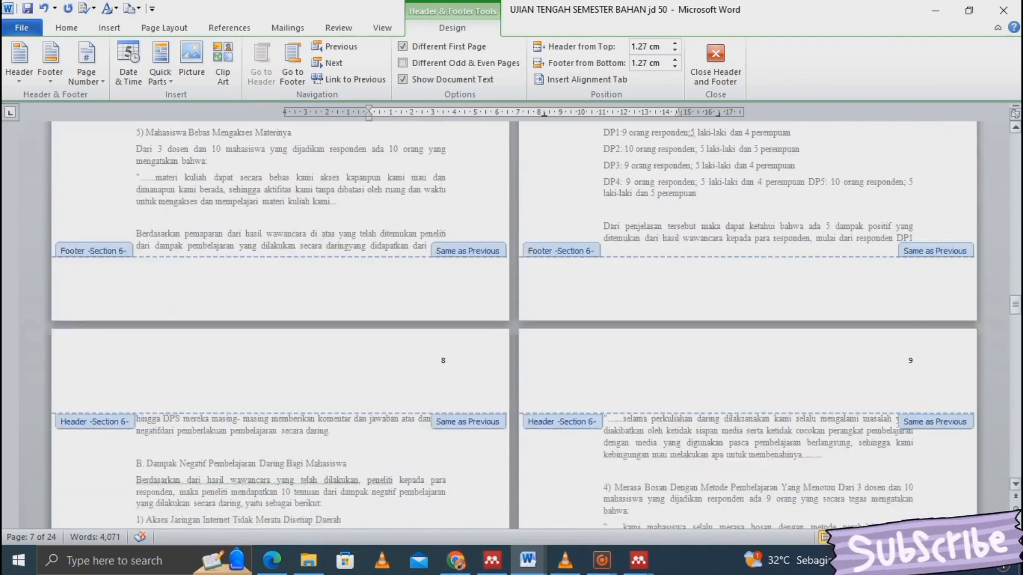
scroll(513, 320, "down", 9)
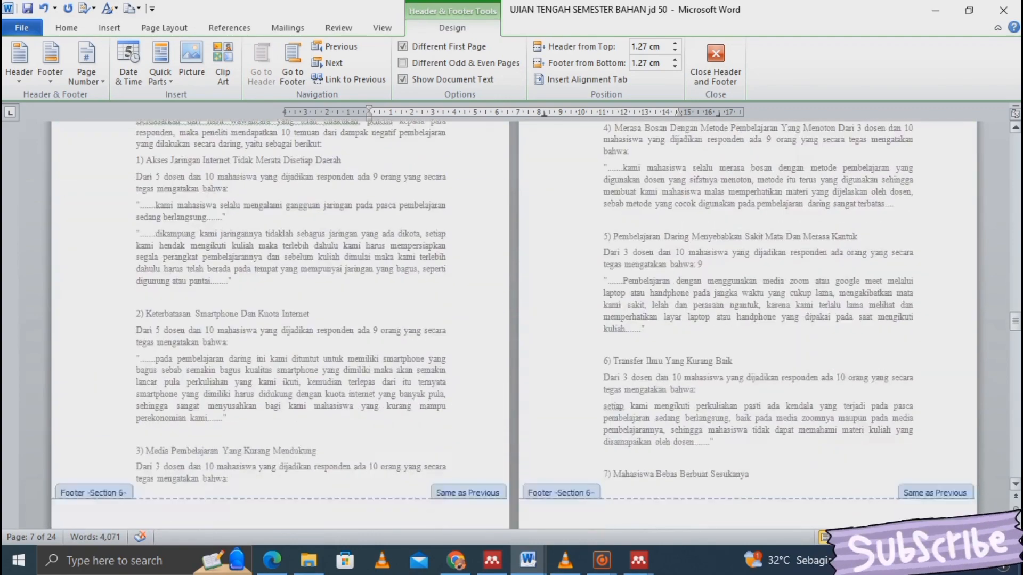
scroll(514, 320, "down", 8)
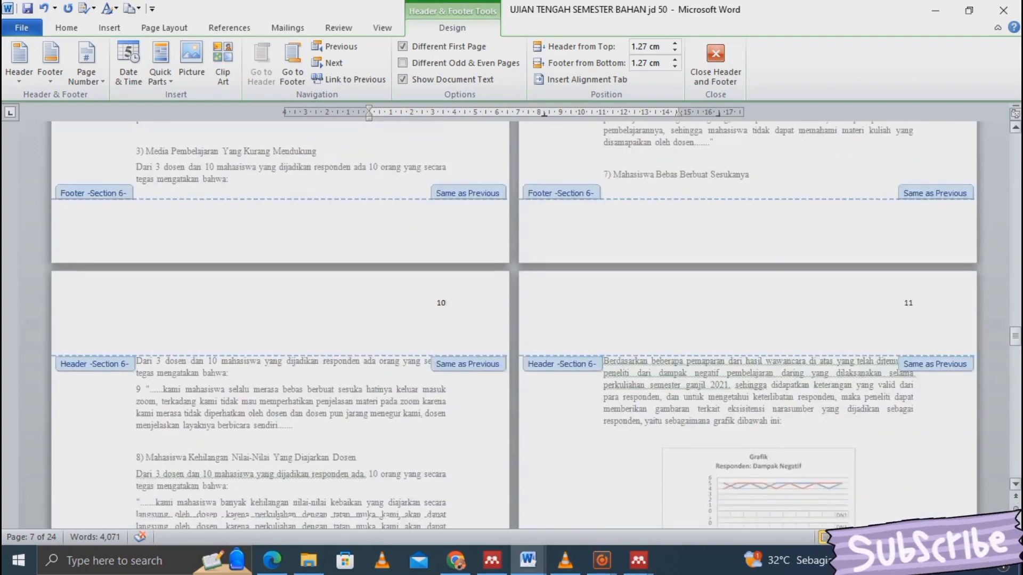
scroll(514, 319, "down", 9)
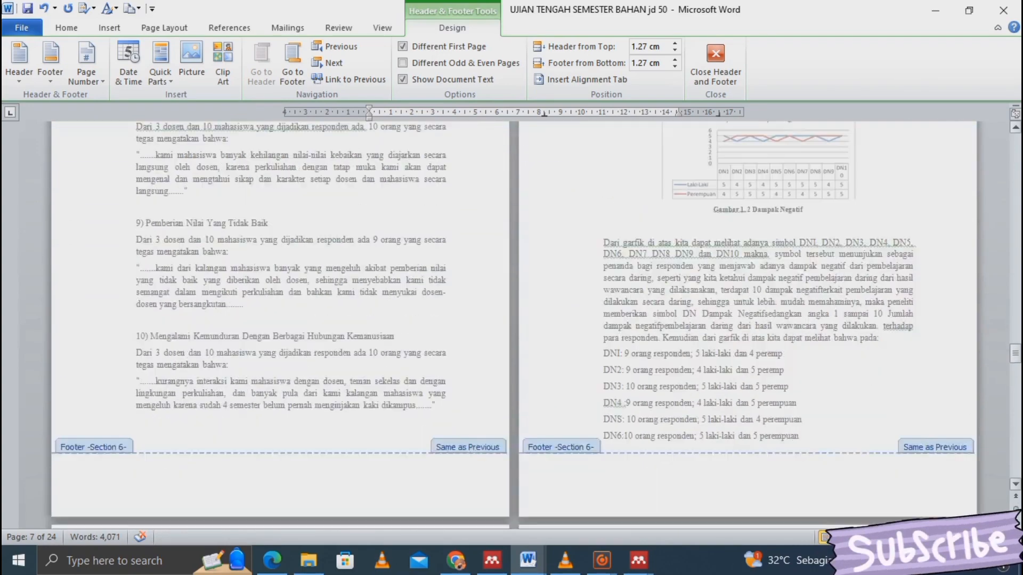
scroll(514, 320, "down", 5)
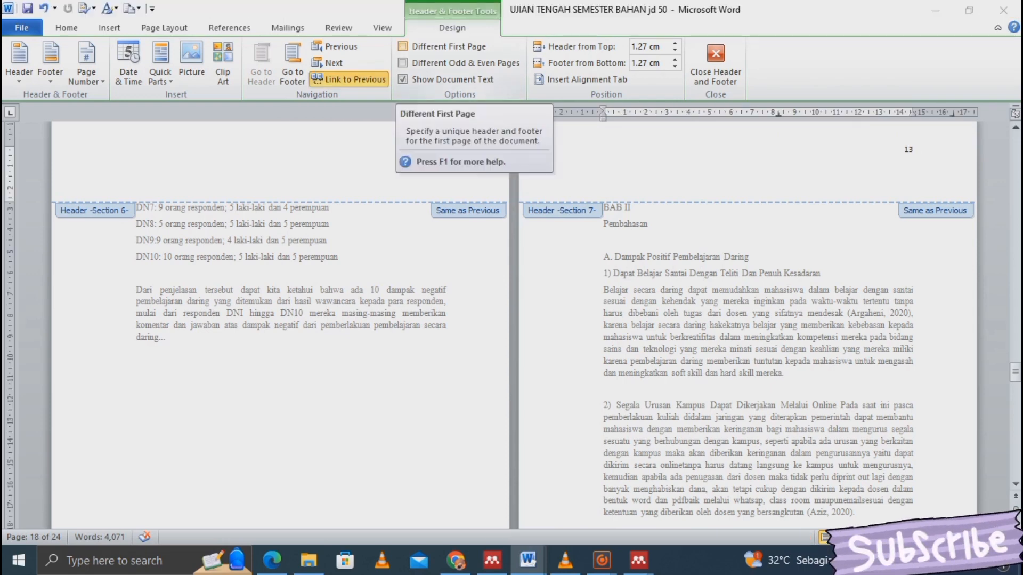
- Give Section 7's first page its own separate header
left_click(403, 47)
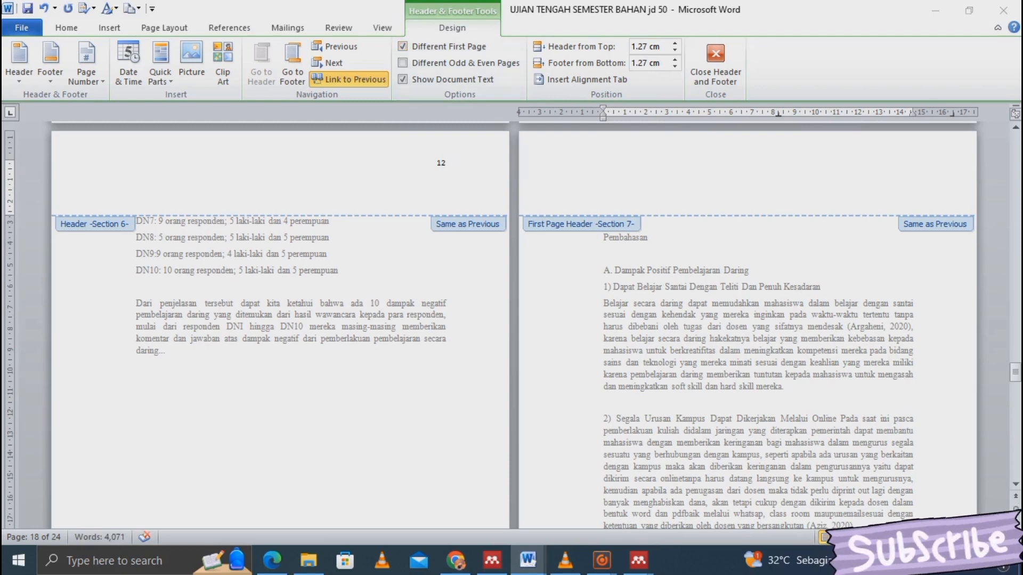
scroll(512, 320, "down", 3)
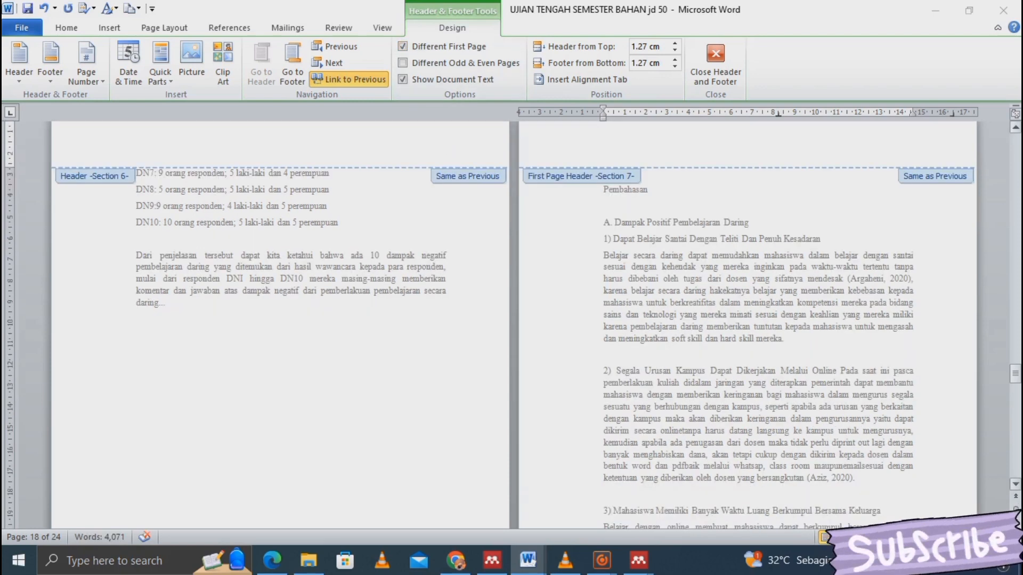
scroll(512, 320, "down", 3)
scroll(511, 319, "down", 1)
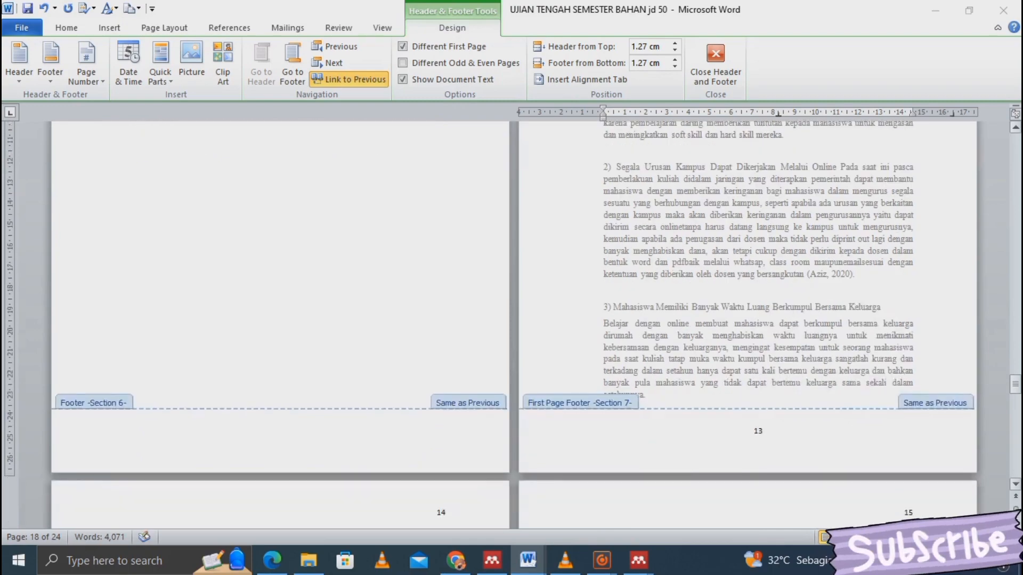
scroll(512, 320, "down", 9)
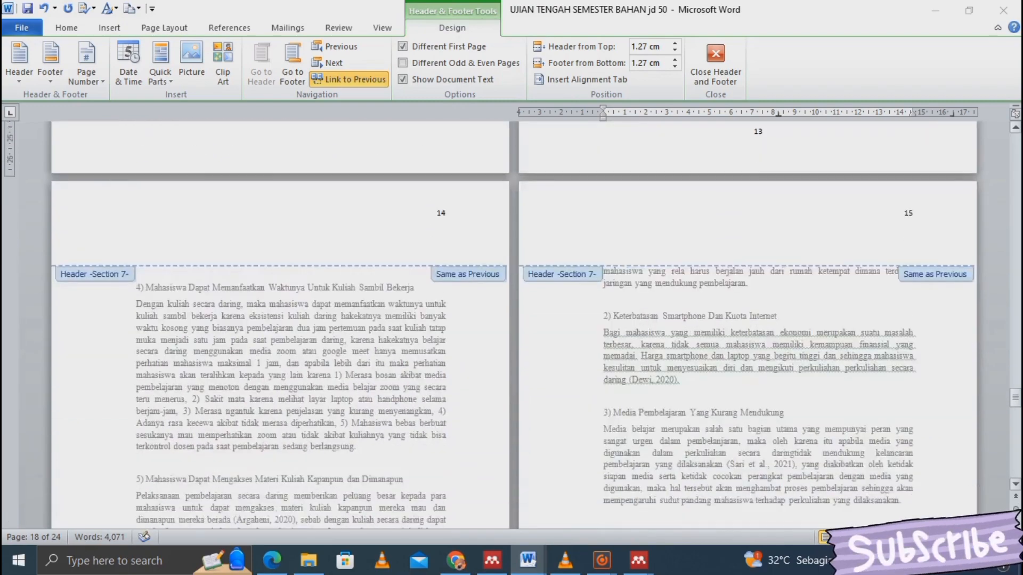
scroll(511, 320, "down", 10)
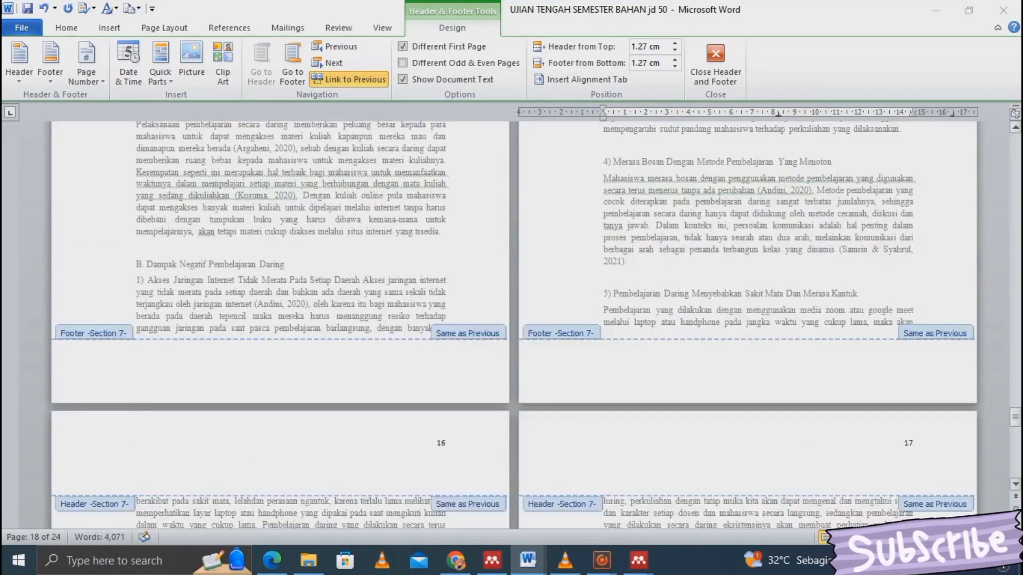
scroll(512, 320, "down", 9)
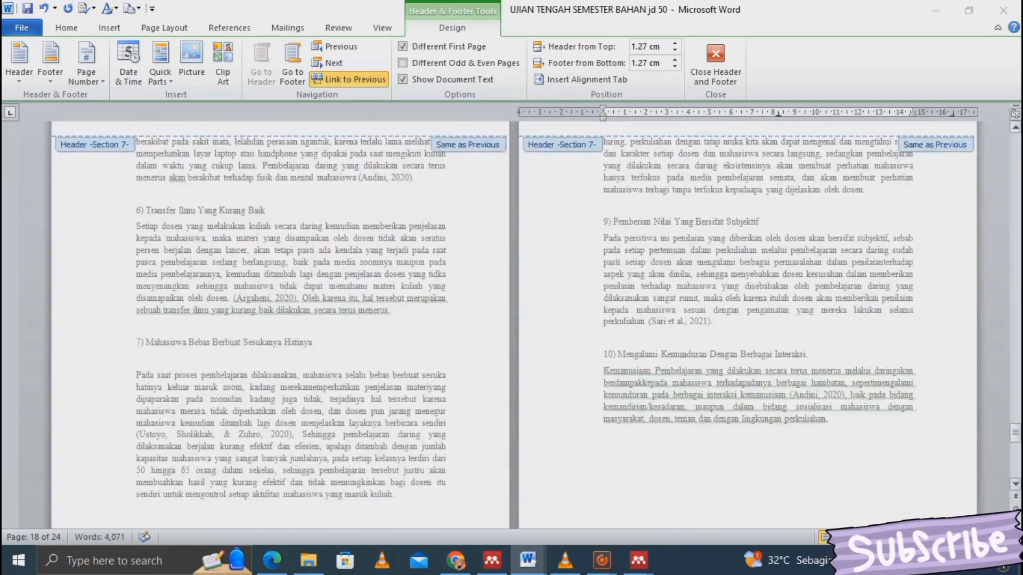
scroll(512, 320, "down", 10)
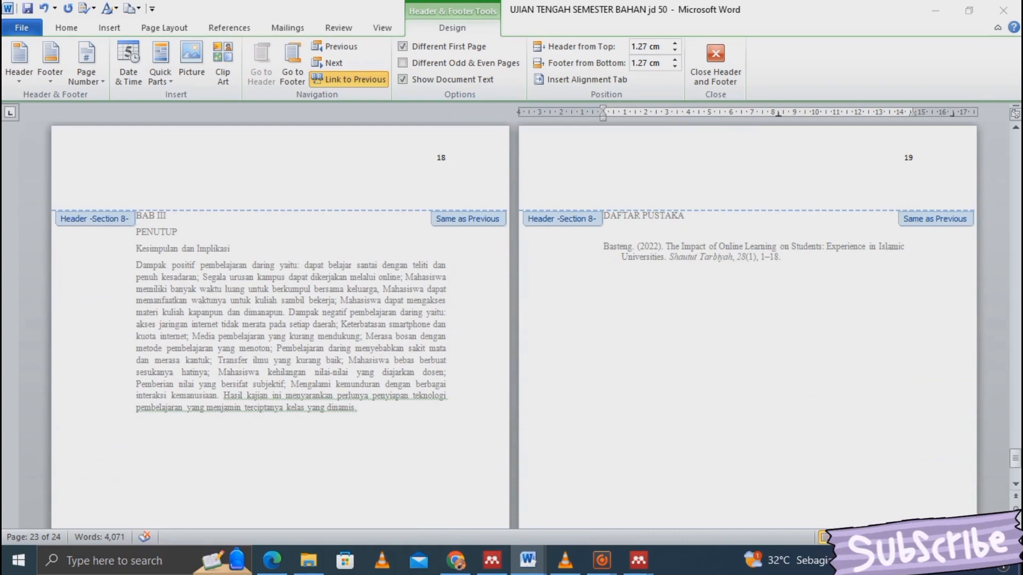
- Give Section 8's first page its own header, then return to the Section 7 headers (pages 16-17)
left_click(403, 47)
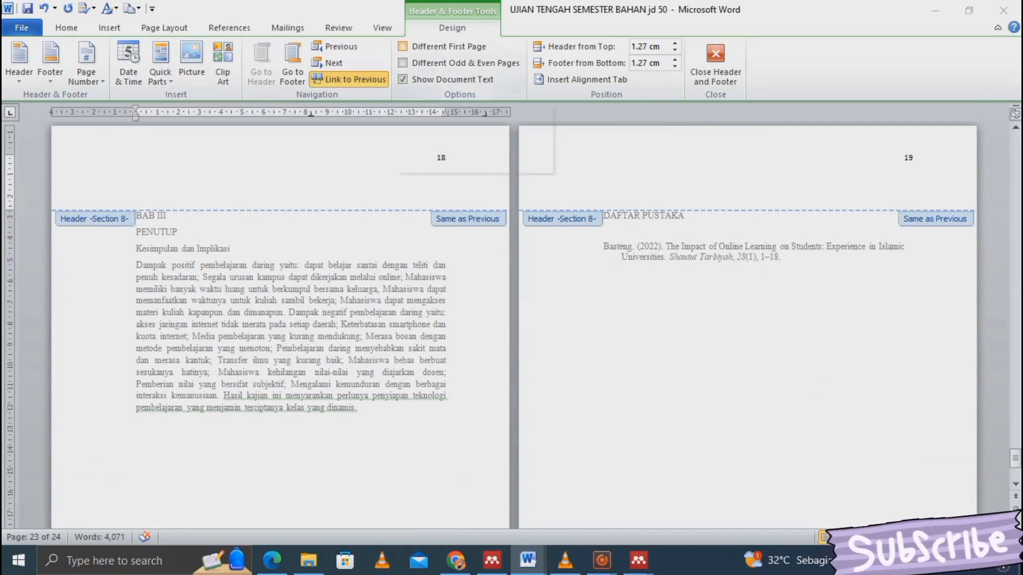
left_click(403, 46)
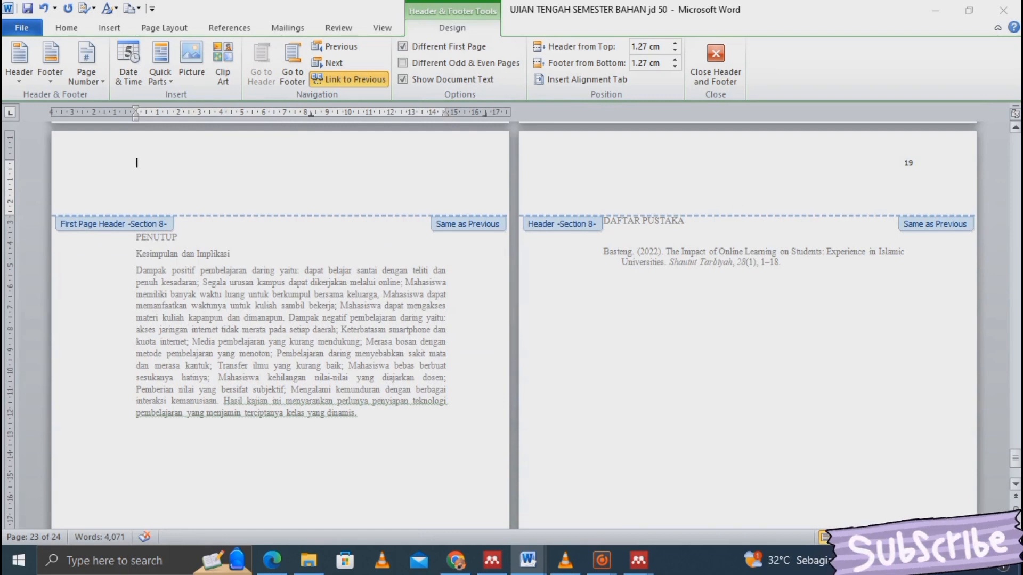
left_click(1016, 483)
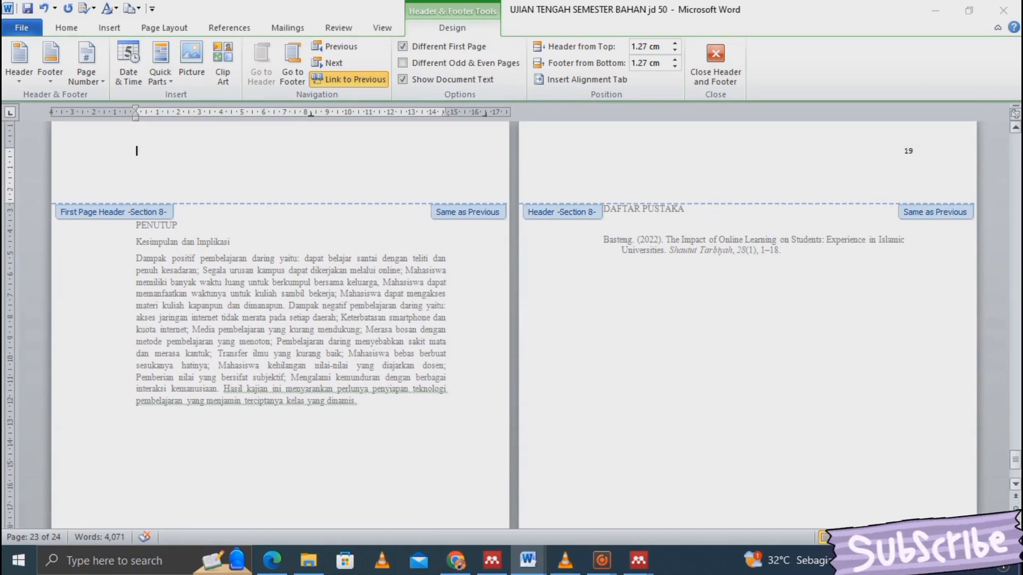
left_click(1016, 484)
left_click(1016, 484)
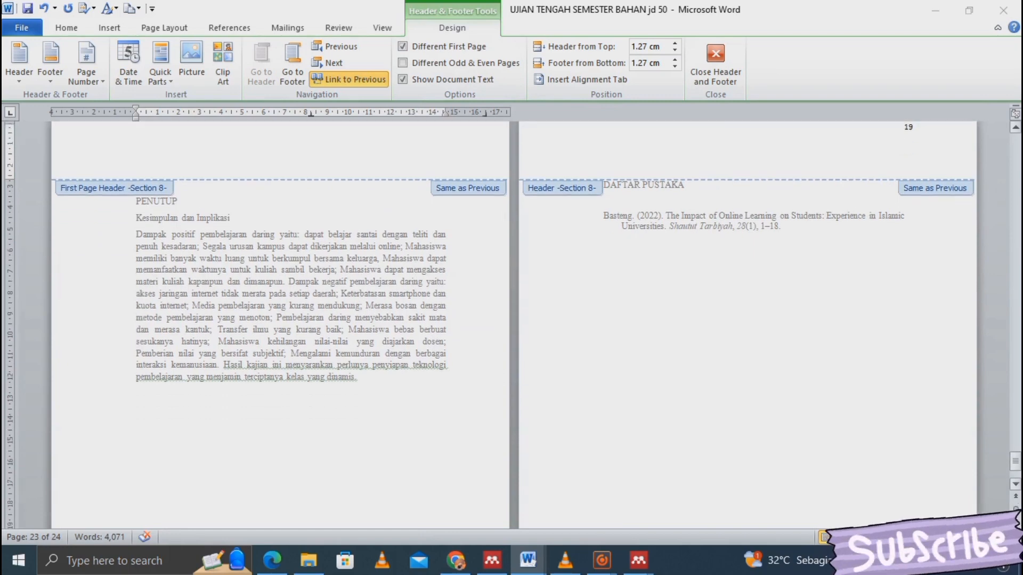
left_click(1016, 483)
left_click(1016, 484)
left_click(1016, 483)
left_click(1015, 483)
left_click(1016, 483)
left_click(1016, 484)
left_click(1016, 483)
left_click(1015, 483)
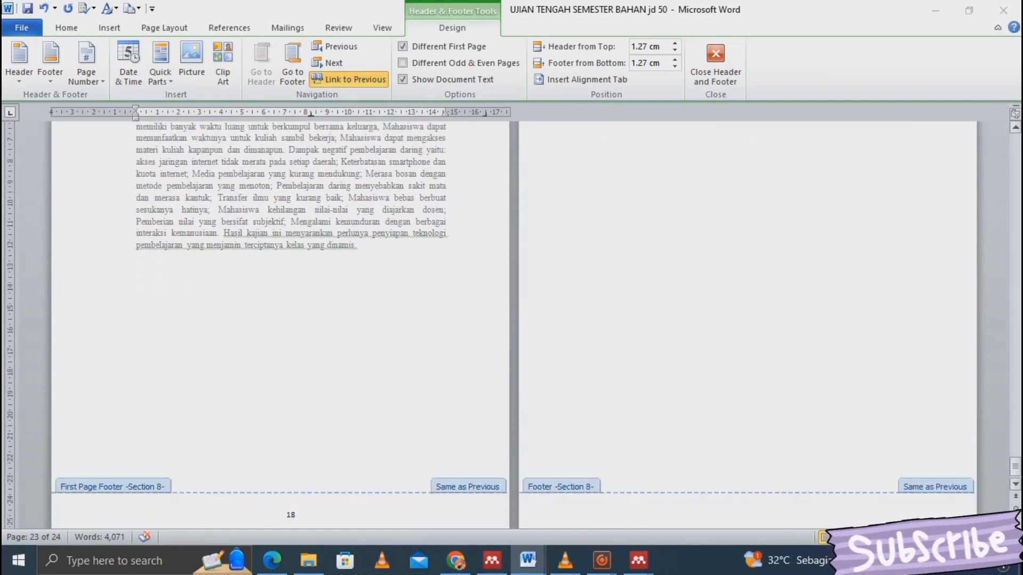
left_click(1016, 484)
left_click(1016, 483)
left_click(1015, 484)
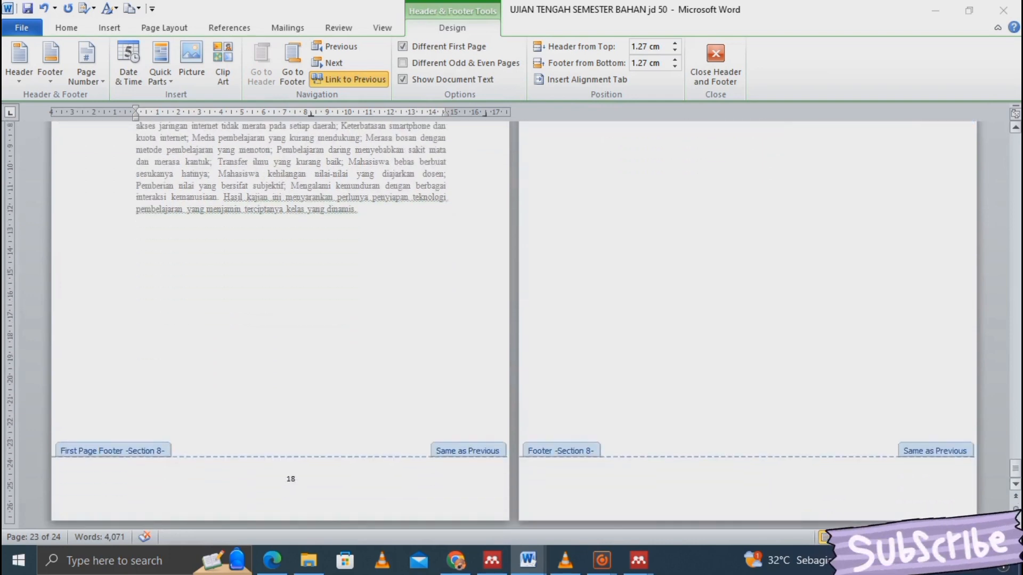
left_click(1015, 496)
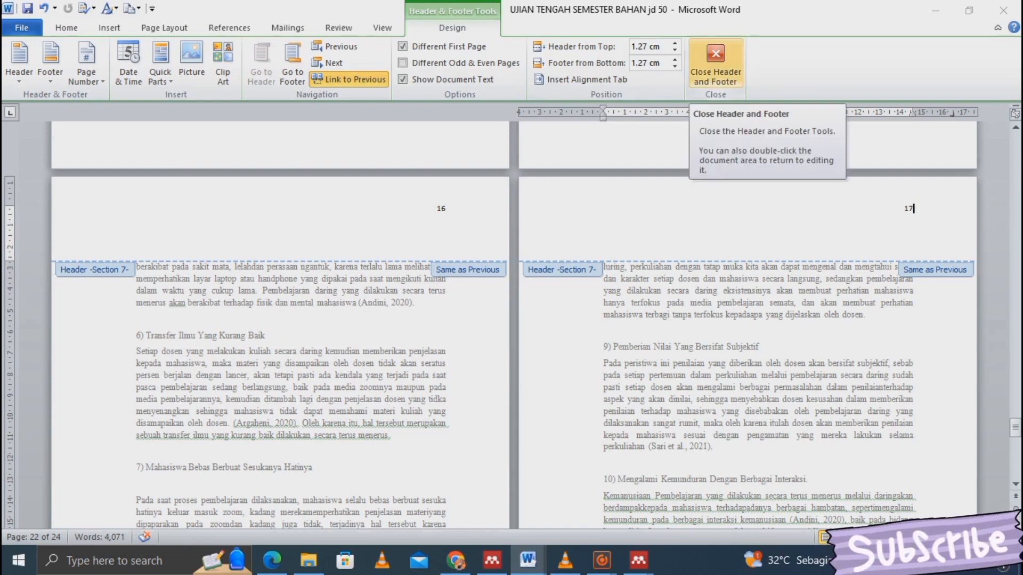
- Exit header and footer editing, check page 1's footer, and return to the cover and foreword pages
left_click(715, 59)
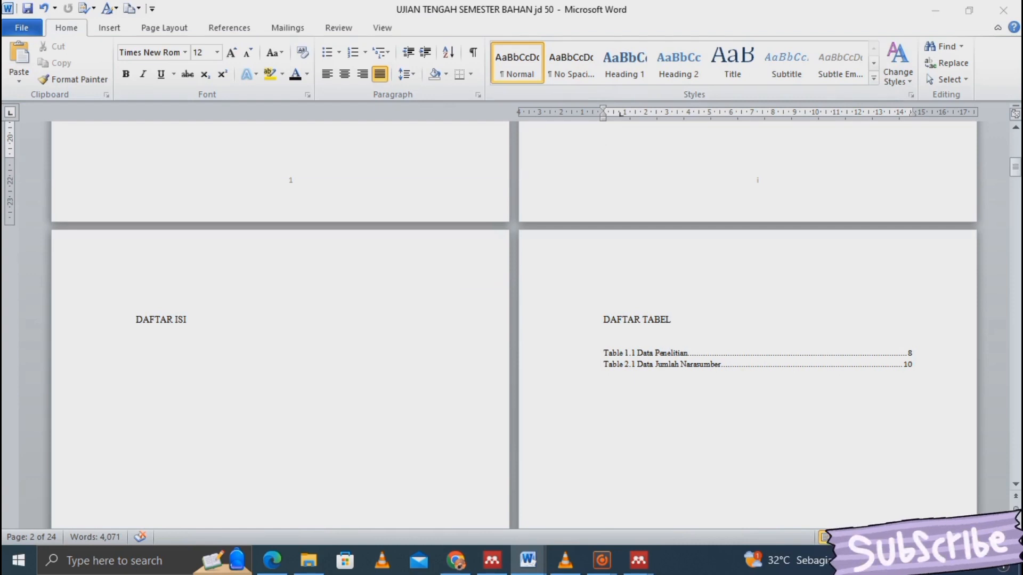
scroll(514, 319, "up", 3)
scroll(514, 320, "up", 10)
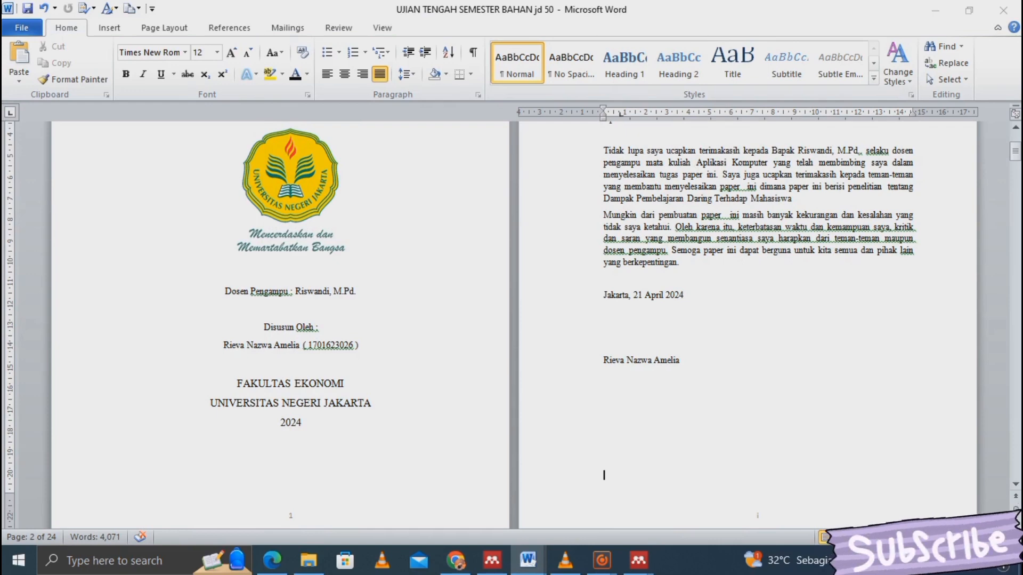
double_click(291, 514)
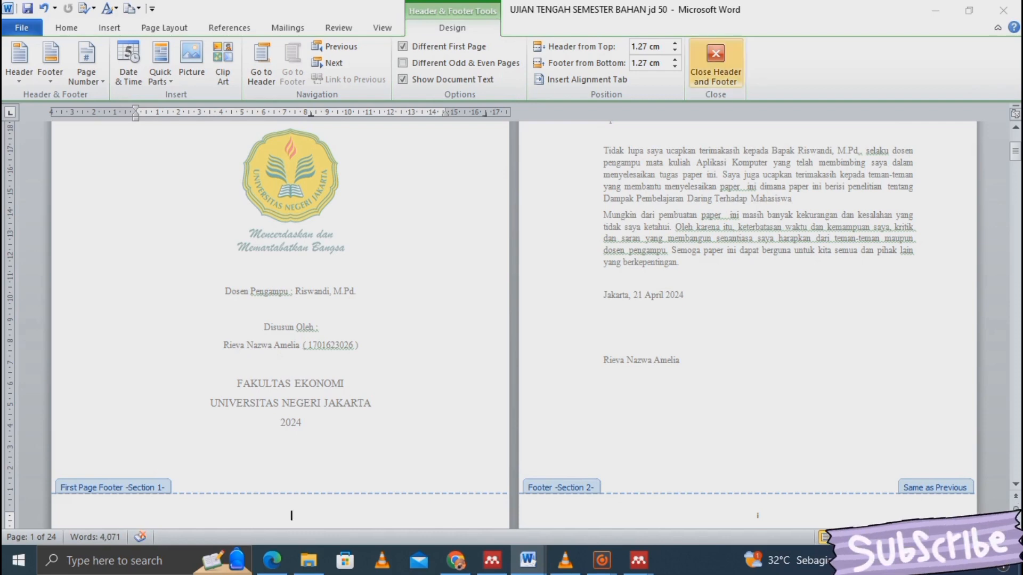
scroll(716, 224, "up", 3)
left_click(693, 155)
left_click(716, 59)
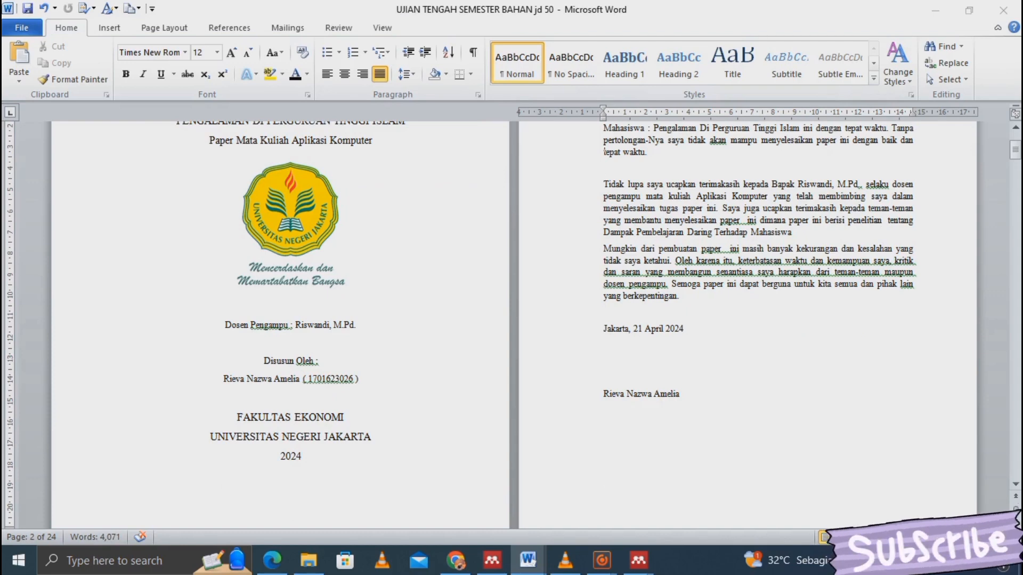
scroll(605, 259, "up", 1)
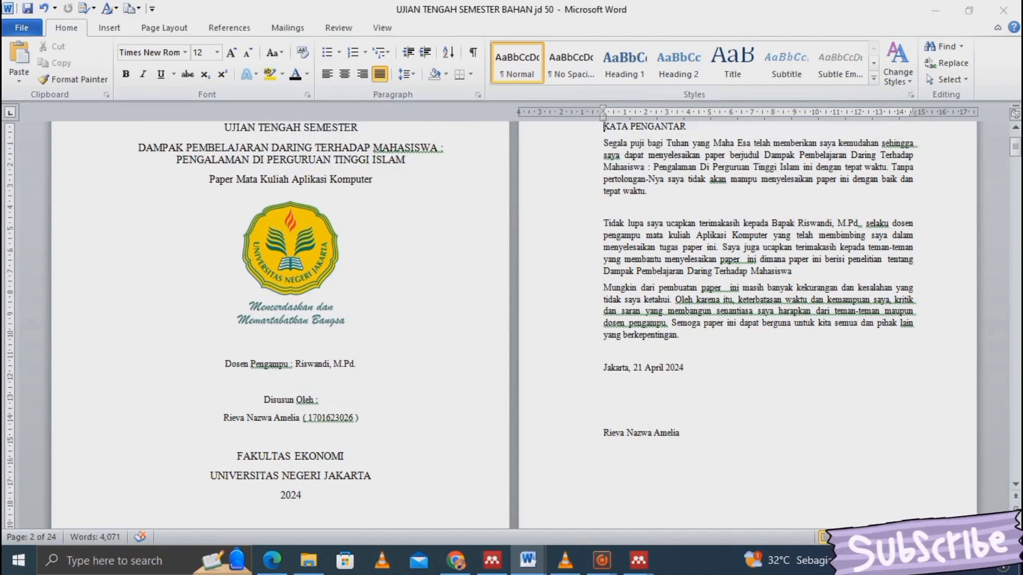
- Apply Heading 1 to the KATA PENGANTAR title and bring up the Heading 1 style options
scroll(605, 298, "up", 3)
key("End")
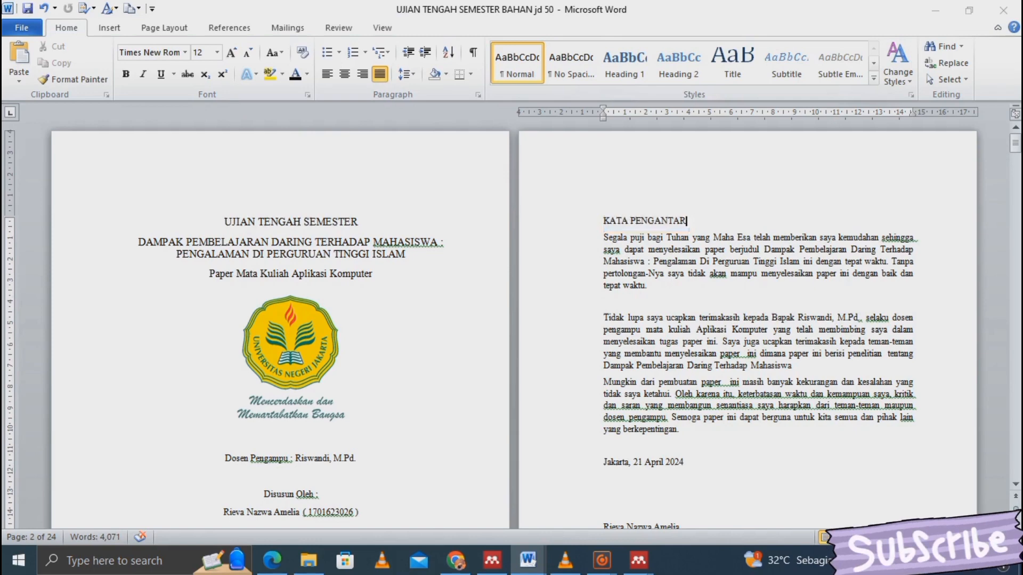
key("shift+Home")
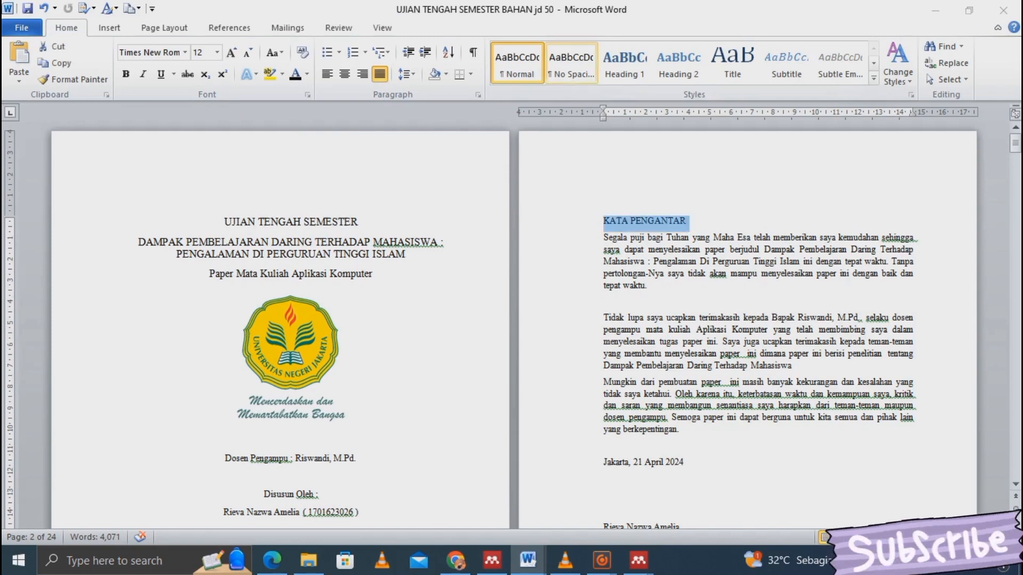
left_click(625, 62)
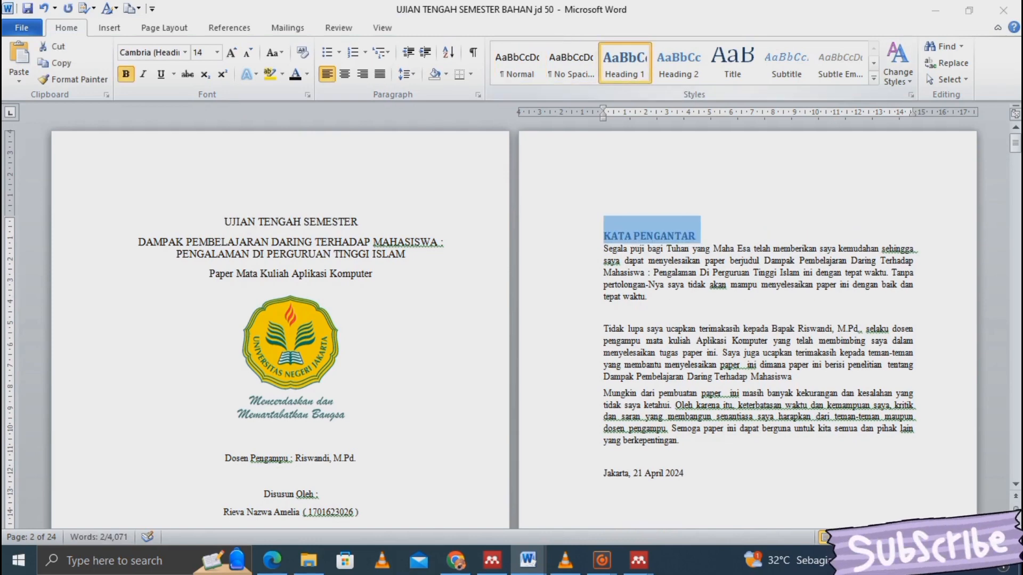
right_click(616, 70)
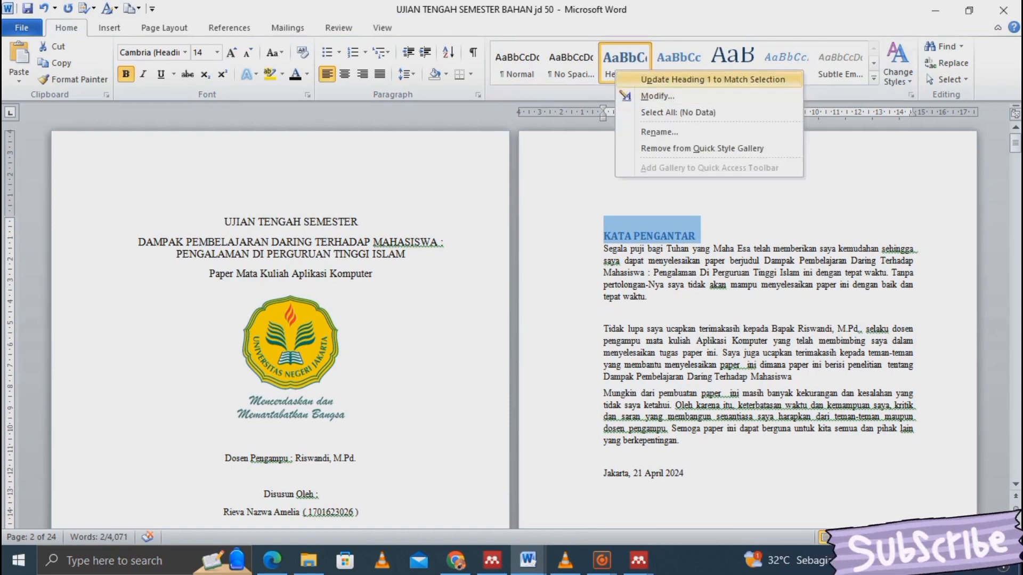
key("Escape")
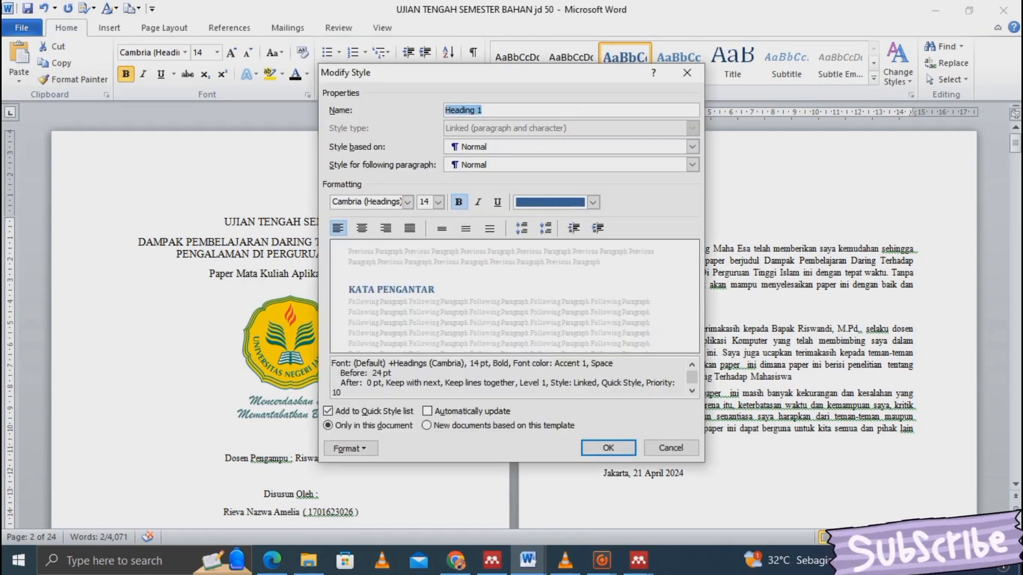
- Redefine Heading 1 as Times New Roman with Automatic (black) font colour
left_click(408, 201)
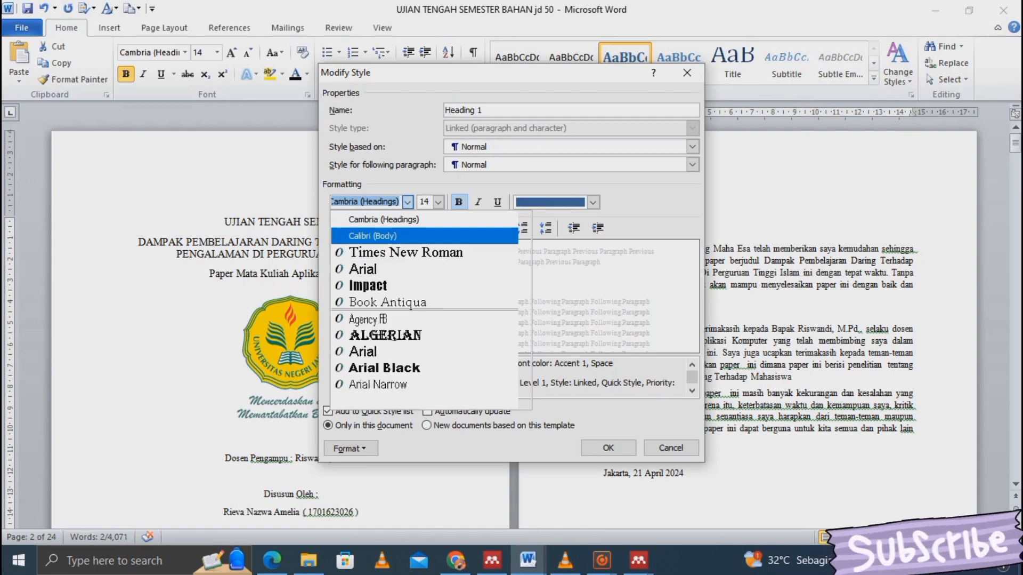
left_click(406, 252)
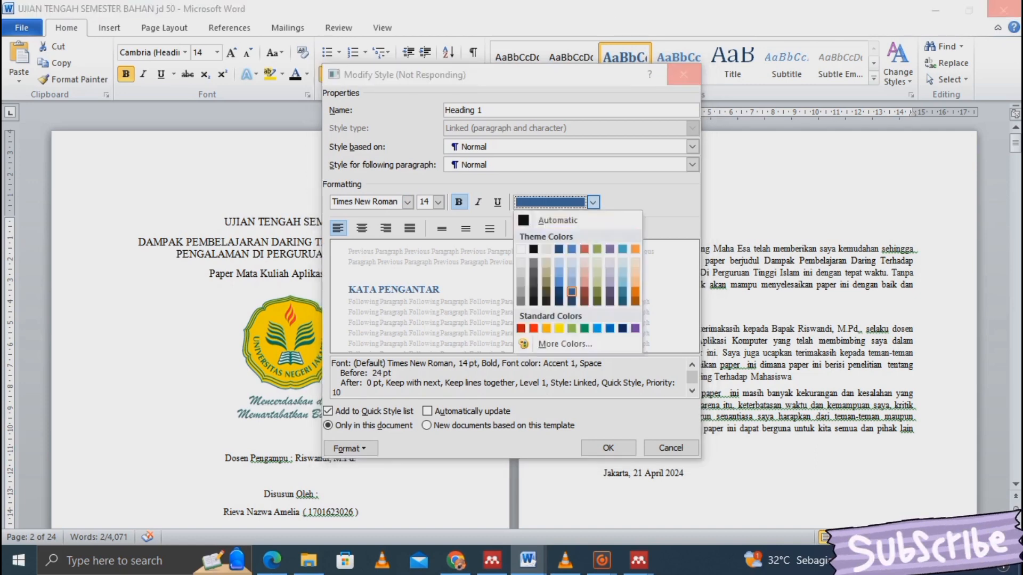
left_click(555, 221)
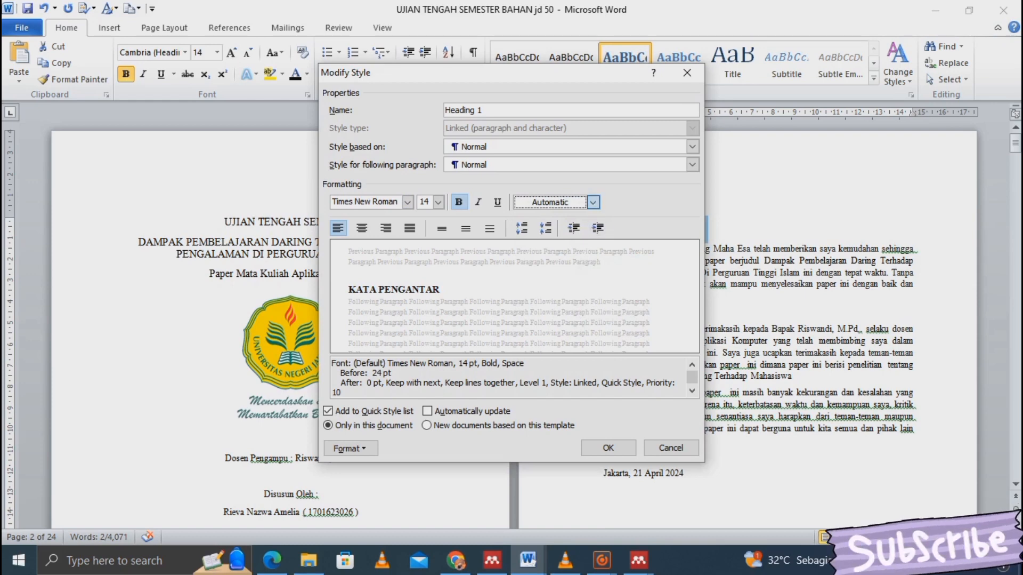
left_click(594, 202)
left_click(571, 220)
left_click(609, 447)
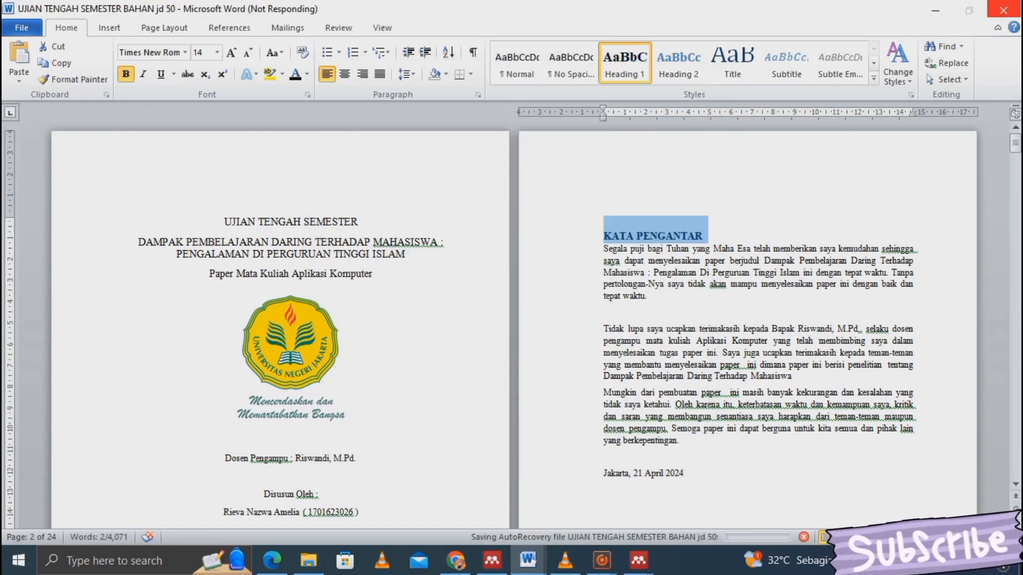
- Enter the author's name in the foreword, then apply Heading 1 to DAFTAR ISI
left_click(704, 236)
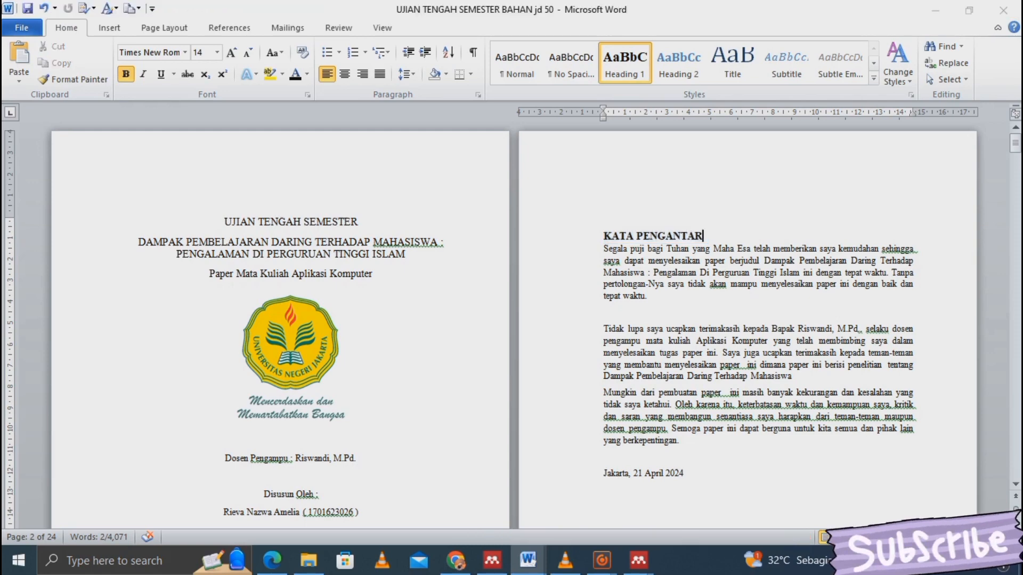
key("Down")
key("Down")
key("Down")
key("Down")
key("Down")
key("Down")
key("Down")
key("Down")
key("Down")
key("Down")
key("Down")
key("Down")
key("Down")
key("Down")
key("Down")
key("Down")
key("Down")
key("Down")
key("Down")
key("Down")
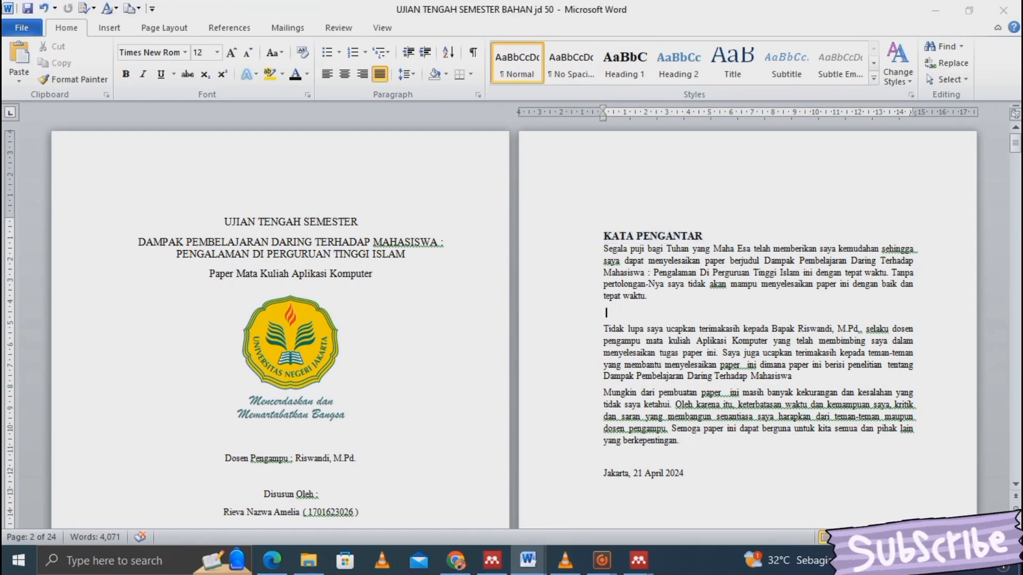
key("Down")
key("Down")
key("Down")
key("Down")
key("Down")
key("Down")
key("Down")
key("Down")
key("Down")
key("Down")
key("Down")
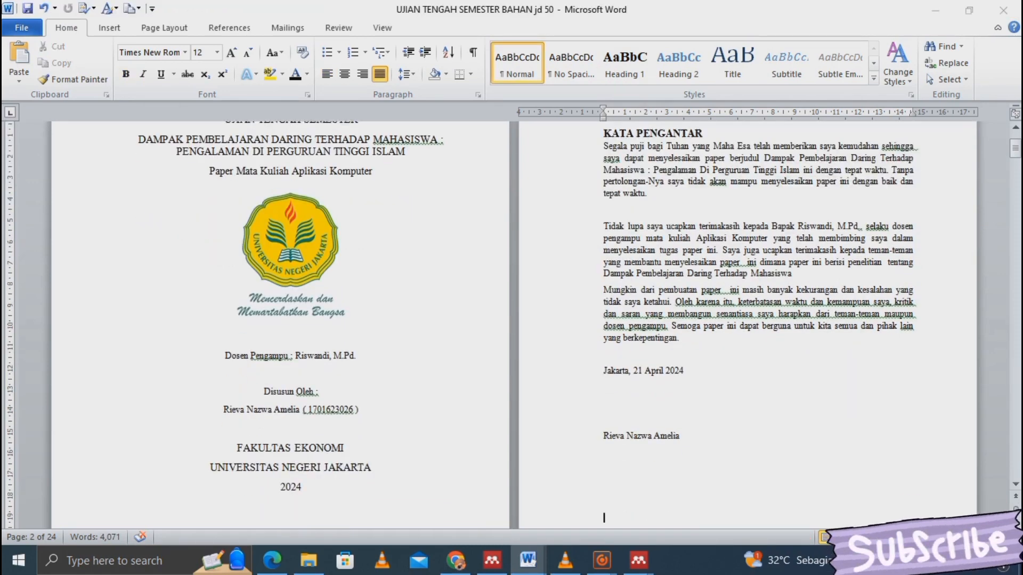
key("Down")
key("Down")
key("Down")
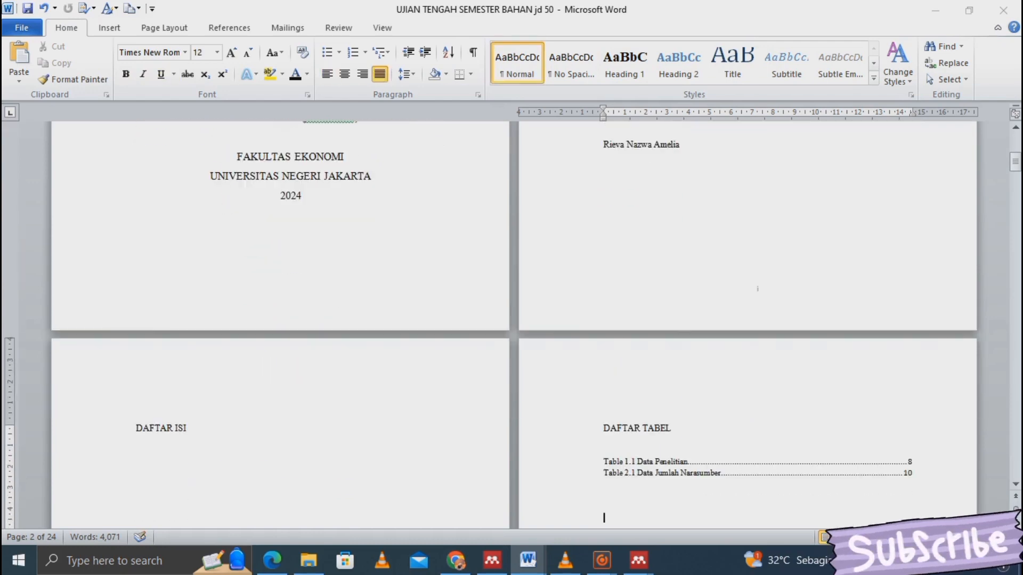
left_click_drag(189, 429, 136, 428)
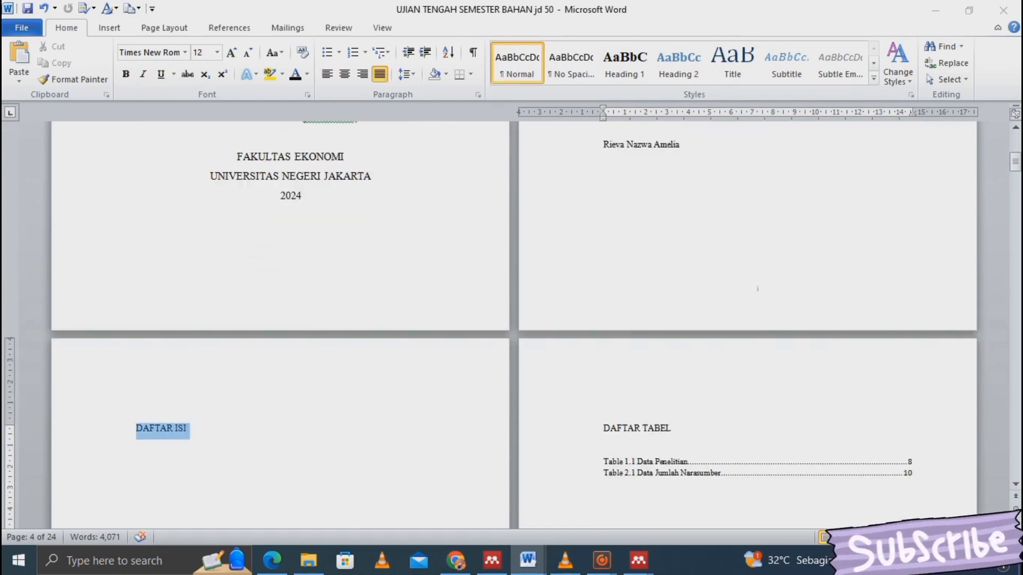
left_click(625, 62)
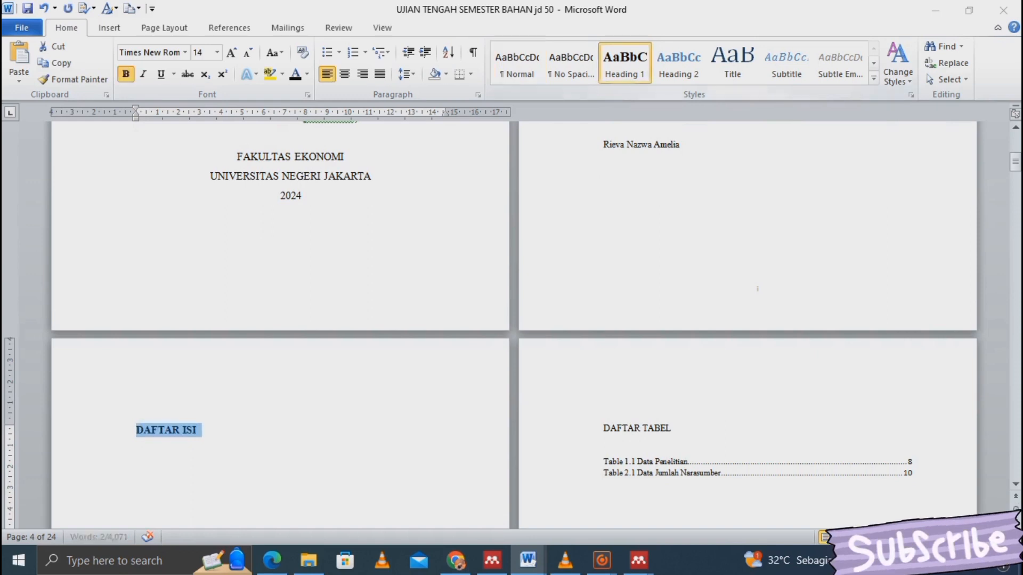
- Apply Heading 1 to DAFTAR TABEL and DAFTAR GAMBAR, then select the BAB I title
left_click_drag(673, 429, 602, 428)
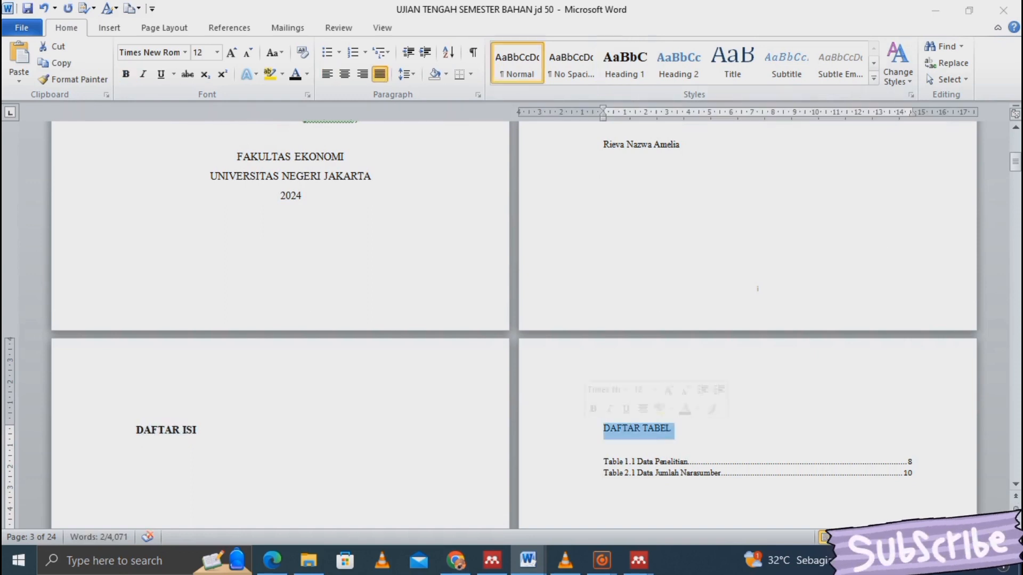
key("ctrl+alt+1")
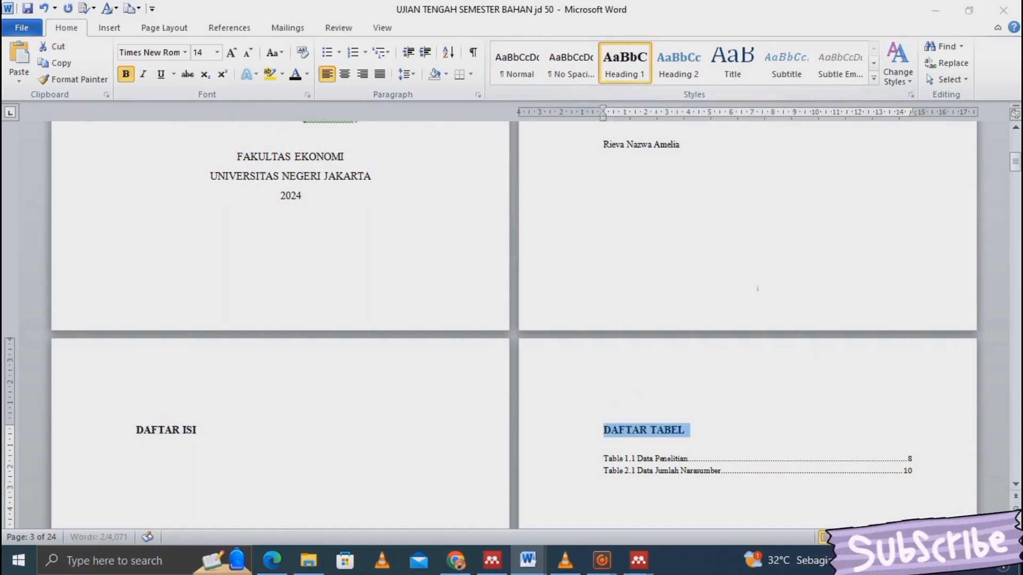
key("Down")
scroll(512, 320, "down", 12)
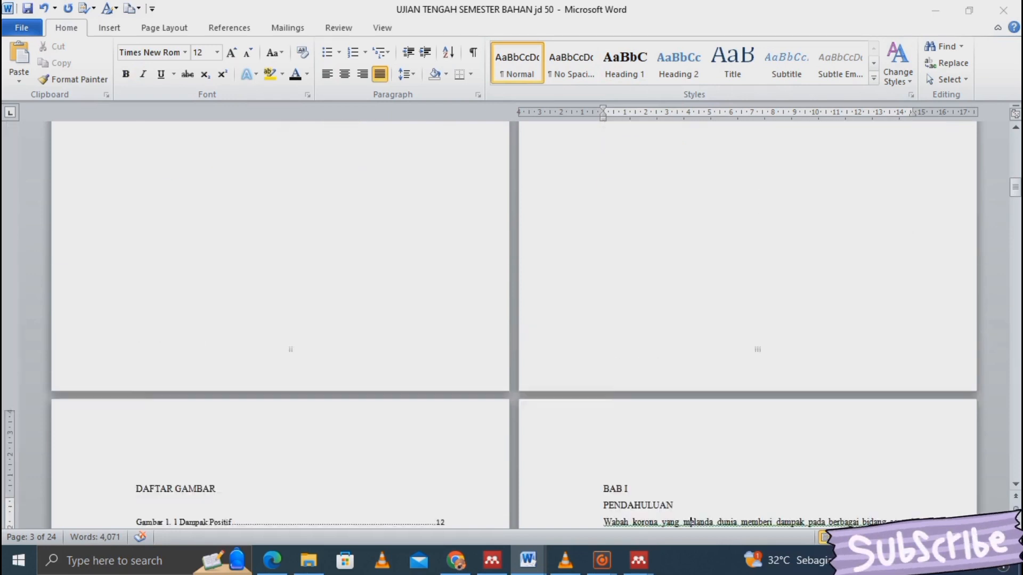
left_click_drag(217, 372, 136, 372)
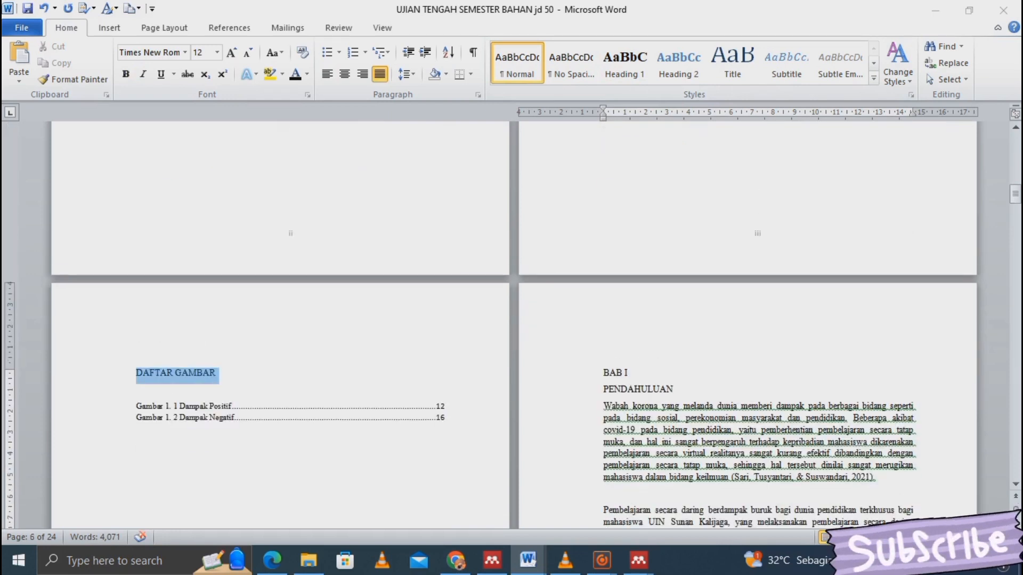
left_click(625, 63)
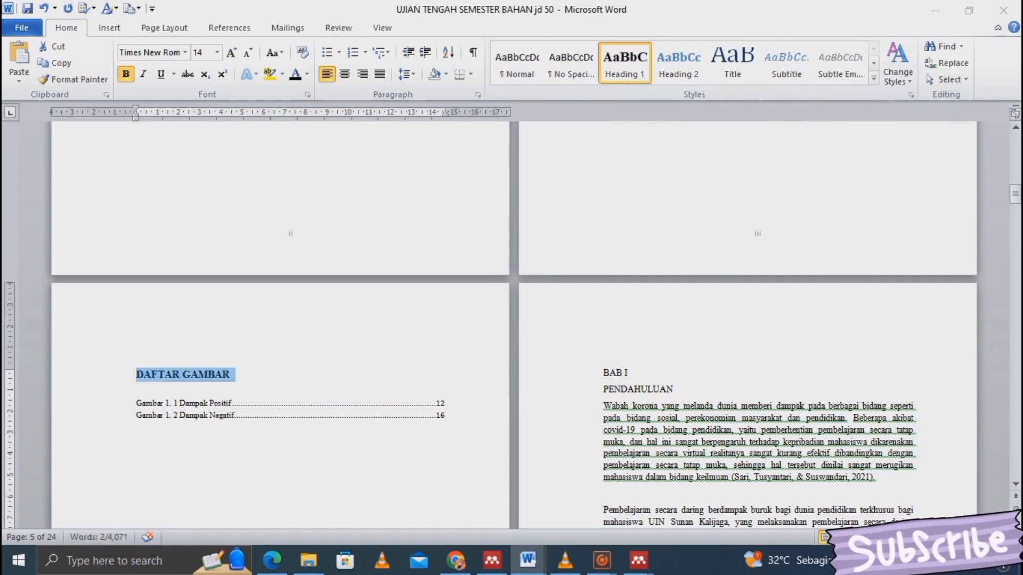
left_click_drag(631, 373, 604, 373)
- Apply Heading 1 to BAB I and Heading 2 to PENDAHULUAN
left_click(625, 63)
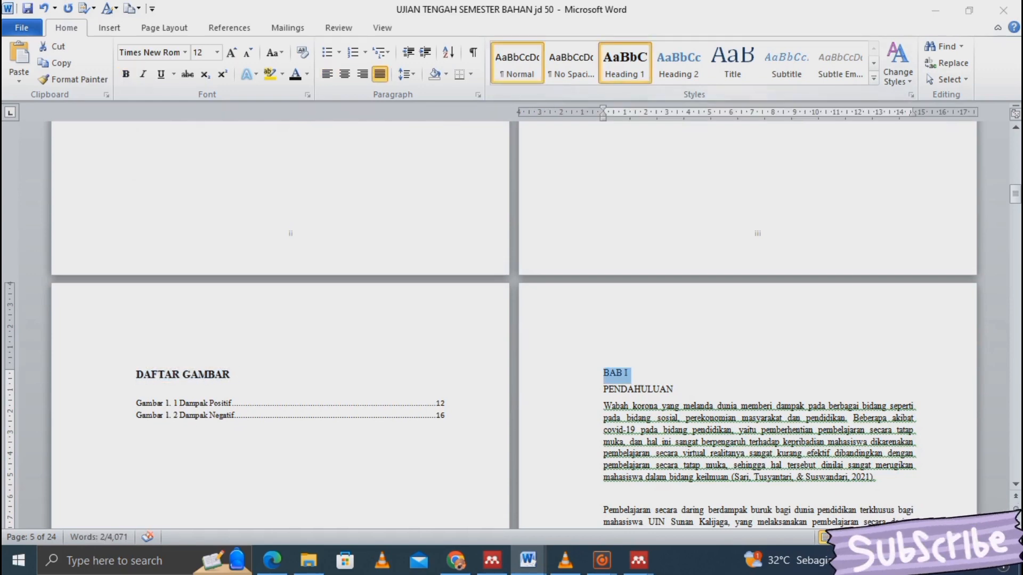
left_click_drag(675, 400, 604, 400)
left_click(679, 63)
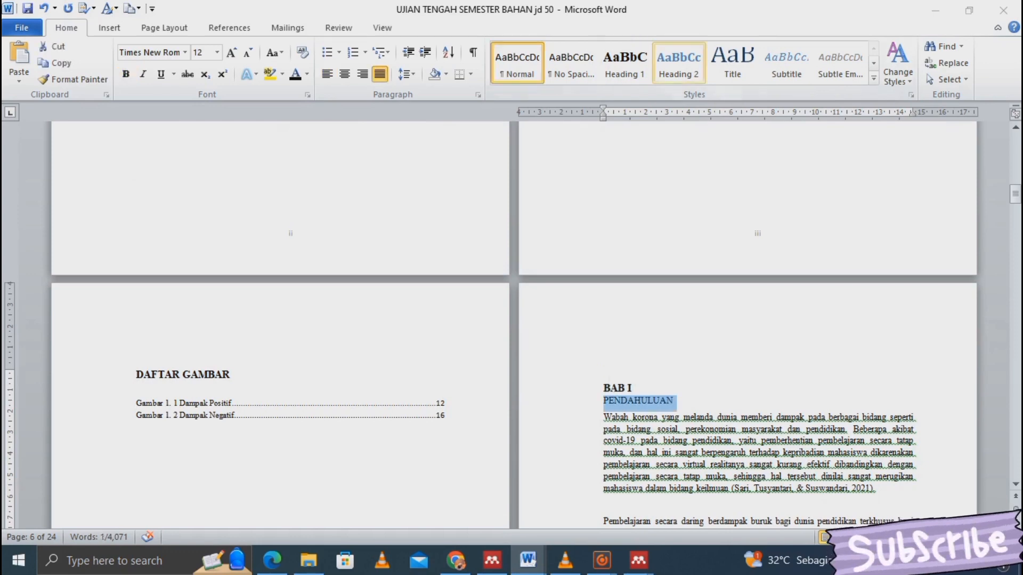
- Redefine Heading 2 as Times New Roman with Automatic (black) font colour
right_click(678, 70)
left_click(686, 103)
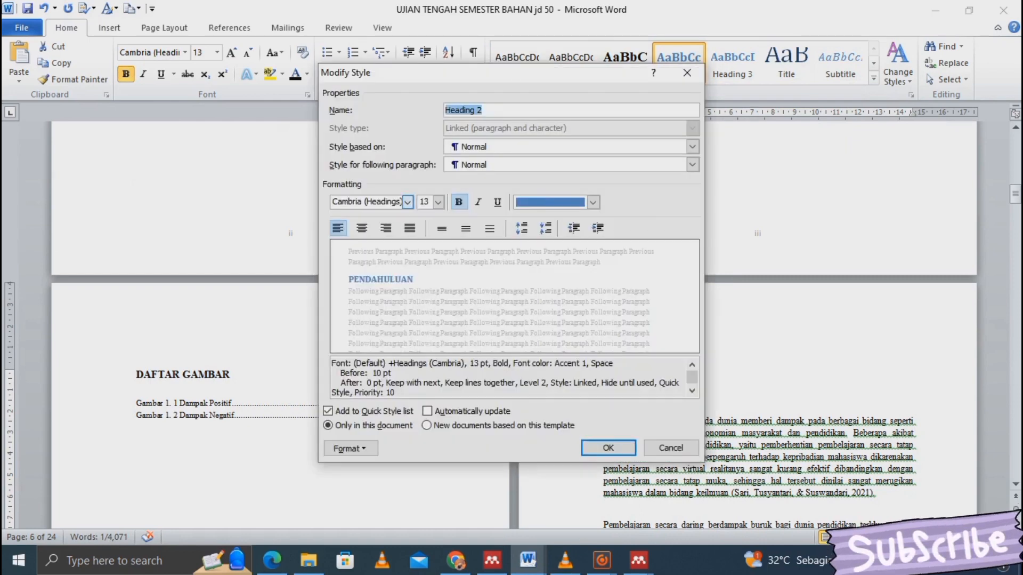
left_click(408, 201)
left_click(406, 252)
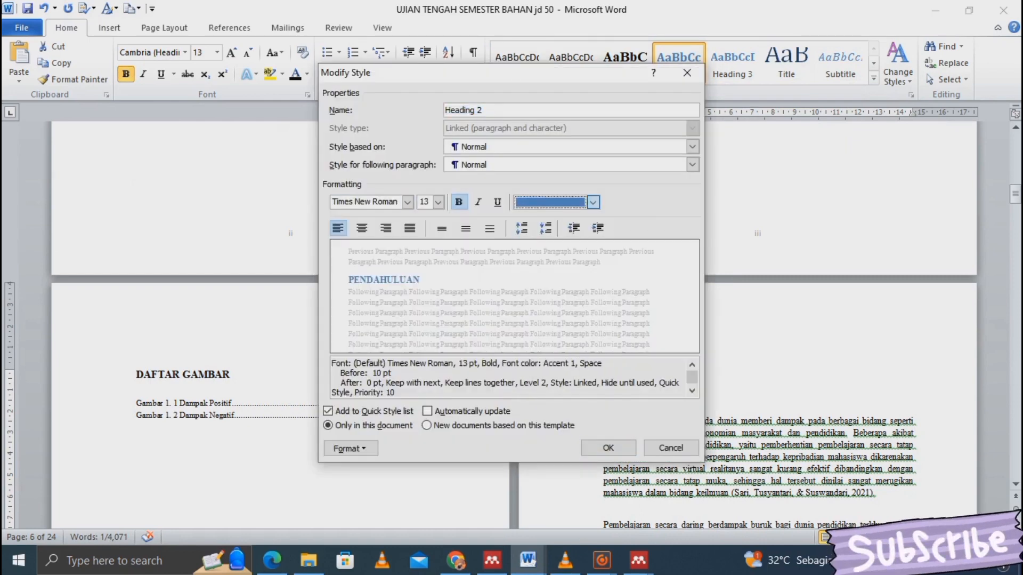
left_click(594, 202)
left_click(558, 220)
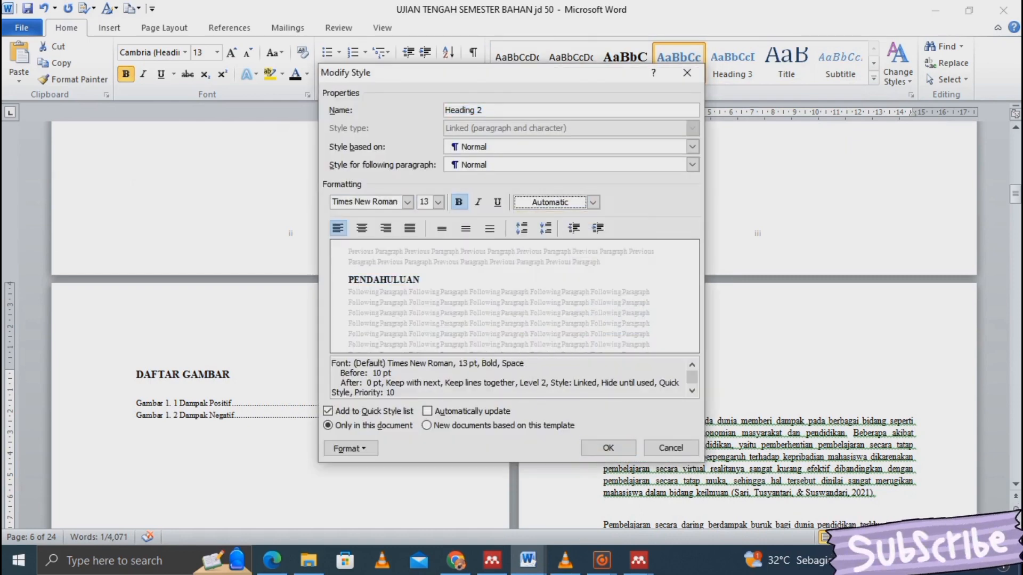
left_click(608, 448)
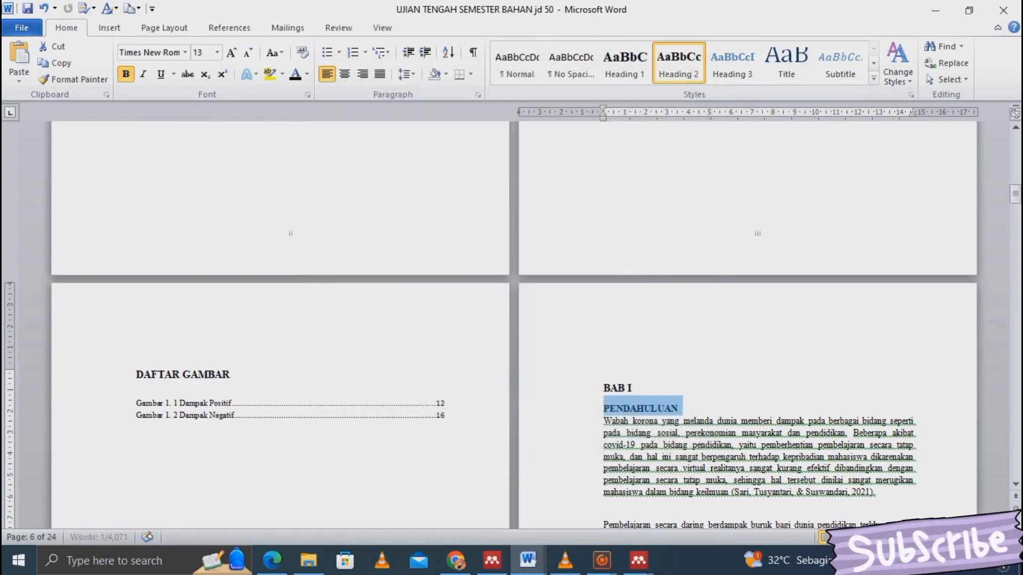
left_click(685, 421)
scroll(685, 421, "down", 9)
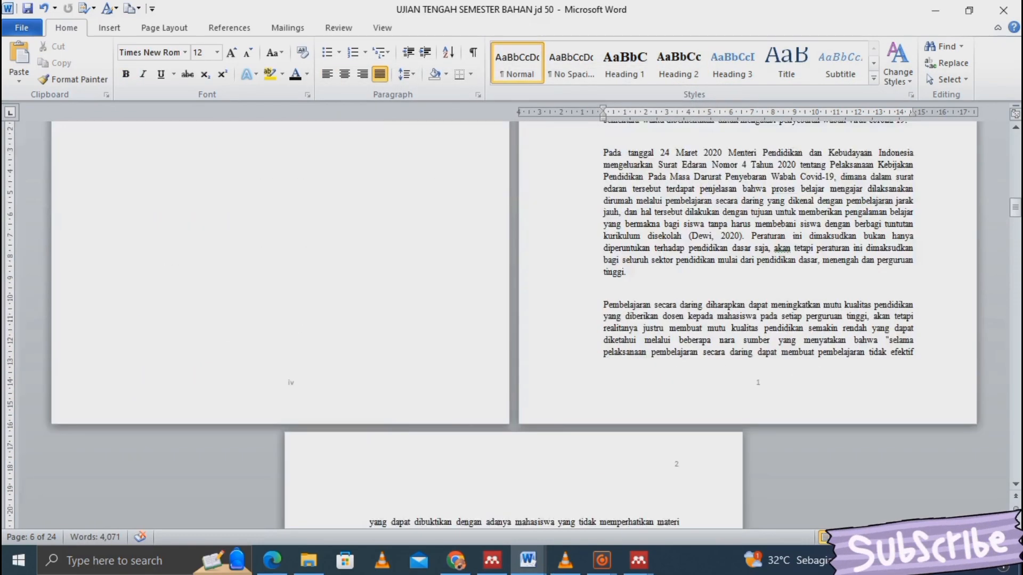
- Apply Heading 1 to BAB II and Heading 2 to its Pembahasan subtitle
scroll(512, 320, "down", 10)
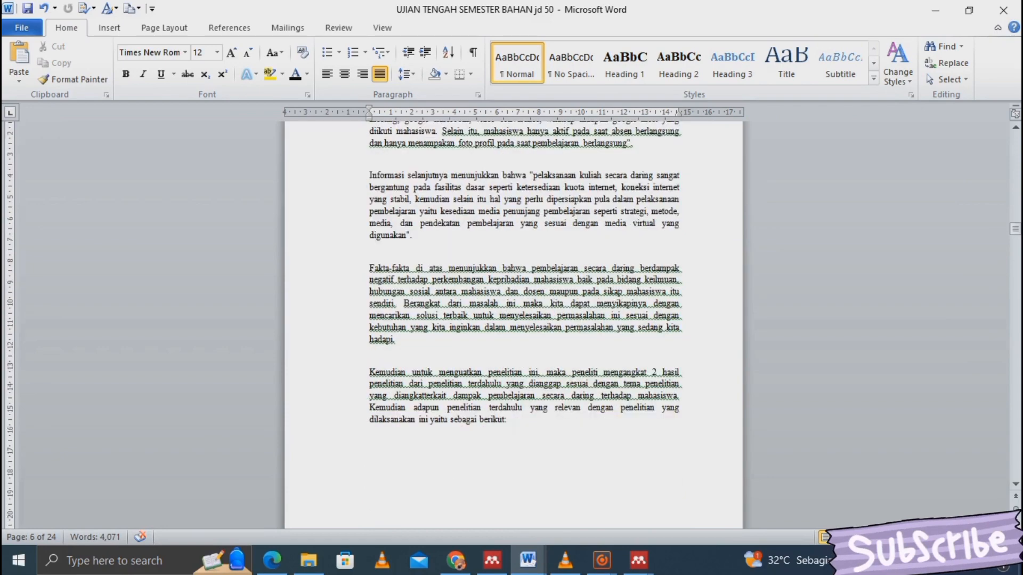
key("Down")
key("Down")
key("Down")
key("Down")
key("Down")
key("Down")
key("Down")
key("Down")
key("Down")
key("Down")
key("Down")
key("Down")
key("Down")
key("Down")
key("Down")
key("Down")
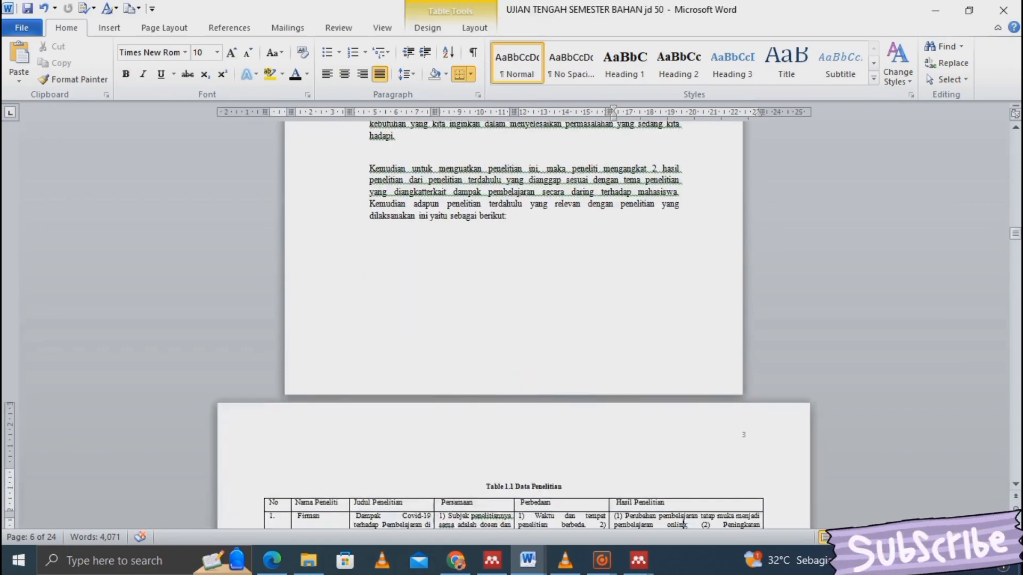
scroll(685, 519, "down", 15)
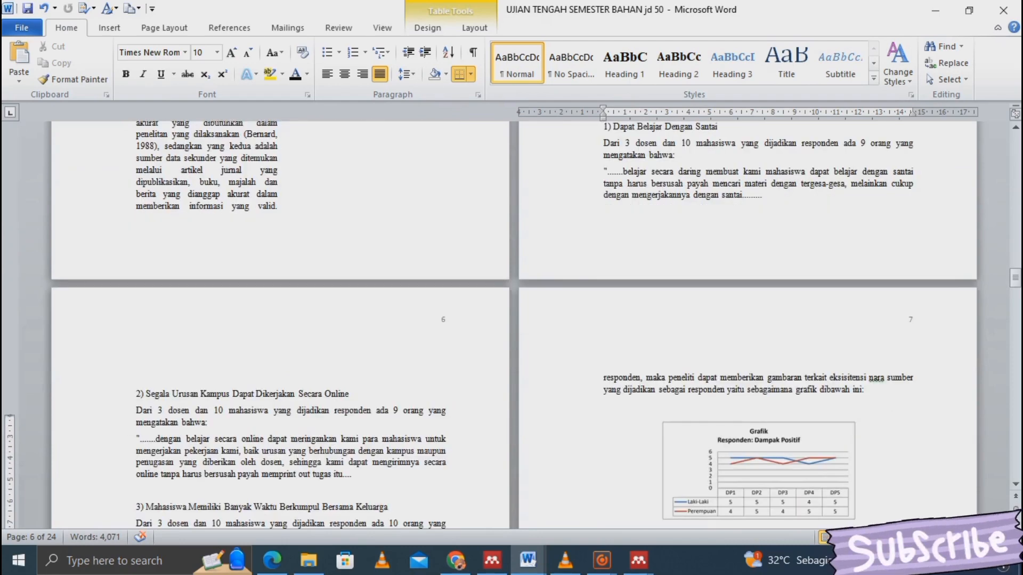
key("Down")
key("Down")
key("Down")
key("Down")
key("Down")
key("Down")
key("Down")
key("Down")
key("Down")
key("Down")
key("Down")
key("Down")
key("Down")
key("Down")
key("Down")
key("Down")
key("Down")
key("Down")
key("Down")
key("Down")
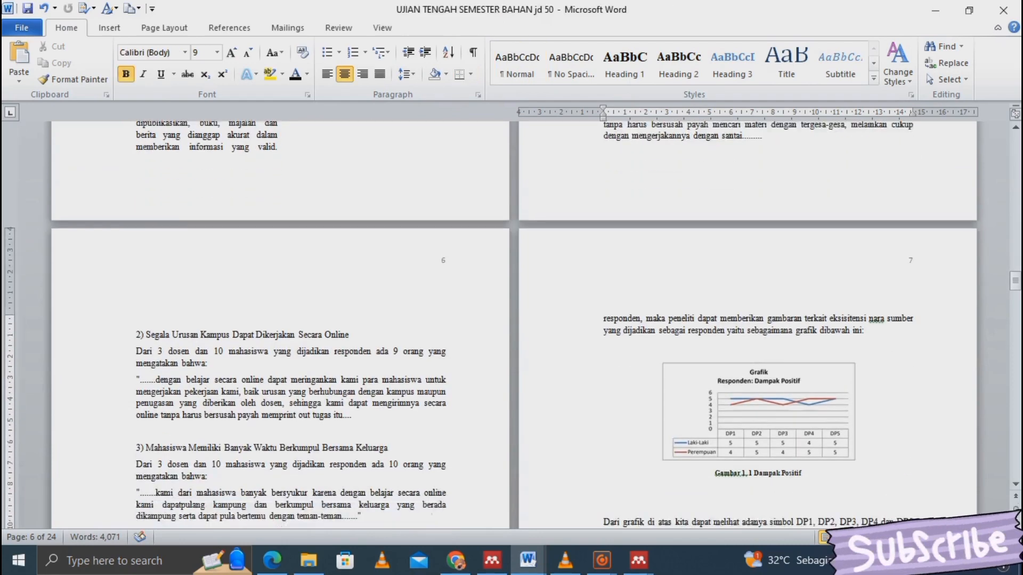
key("Down")
key("Down")
key("Down")
key("Down")
key("Down")
key("Down")
key("Down")
key("Down")
key("Down")
key("Down")
key("Down")
key("Down")
key("Down")
key("Down")
key("Down")
key("Down")
key("Down")
key("Down")
key("Down")
key("Down")
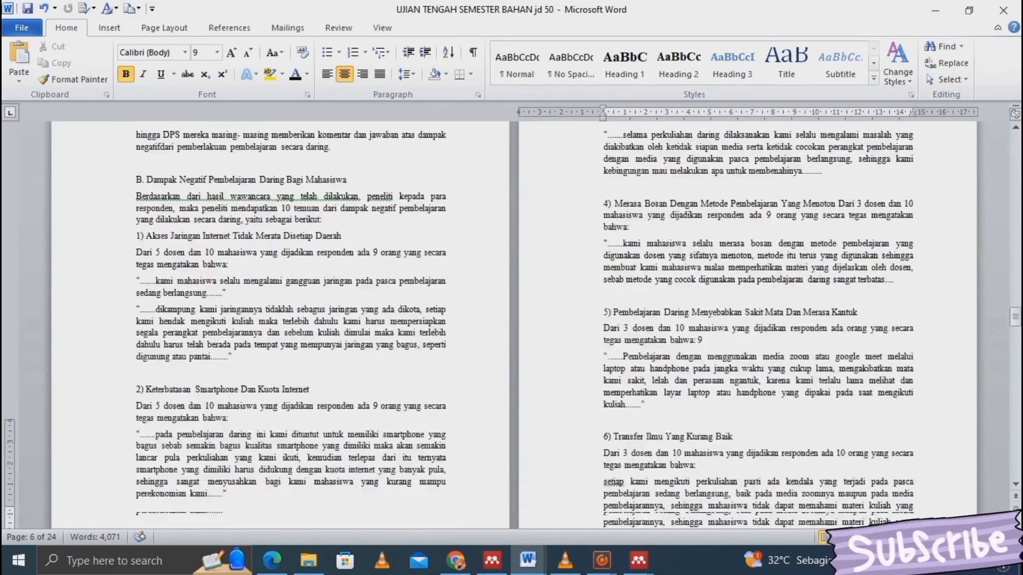
key("Down")
key("Down")
key("Down")
key("Down")
key("Down")
key("Down")
key("Down")
key("Down")
key("Down")
key("Down")
key("Down")
key("Down")
key("Down")
key("Down")
key("Down")
key("Down")
key("Down")
key("Down")
key("Down")
key("Down")
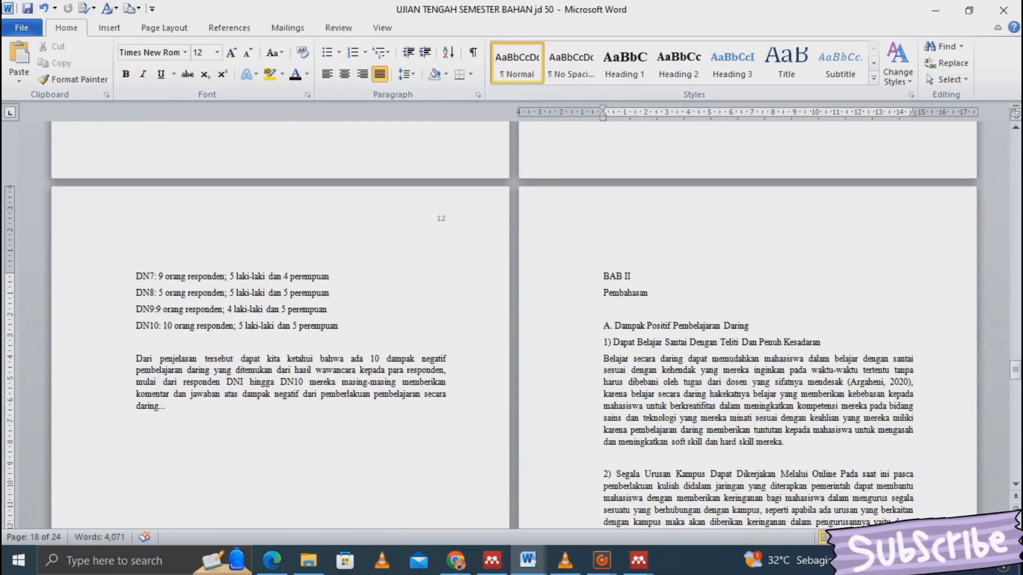
key("shift+Home")
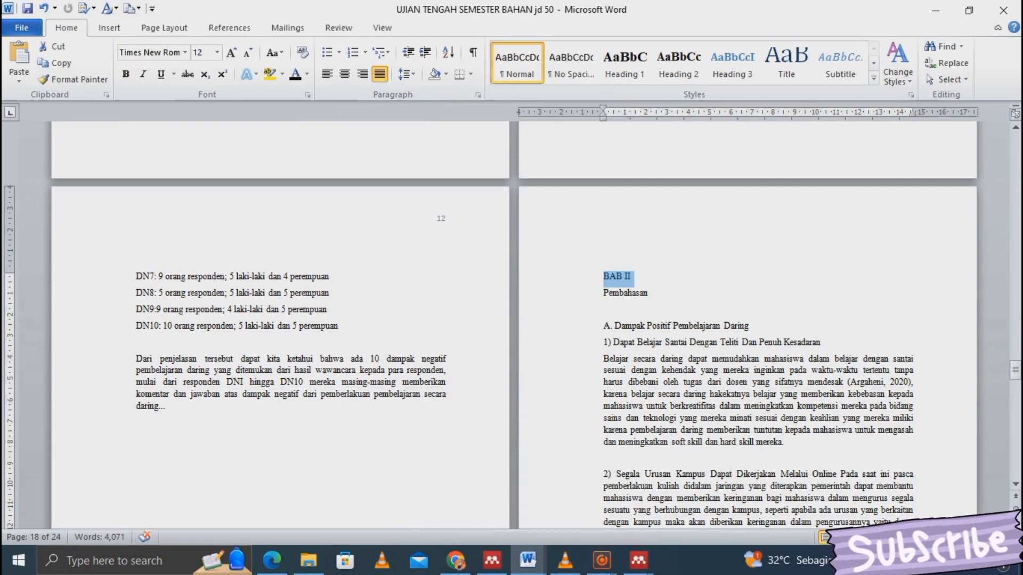
left_click(625, 63)
left_click_drag(655, 305, 603, 305)
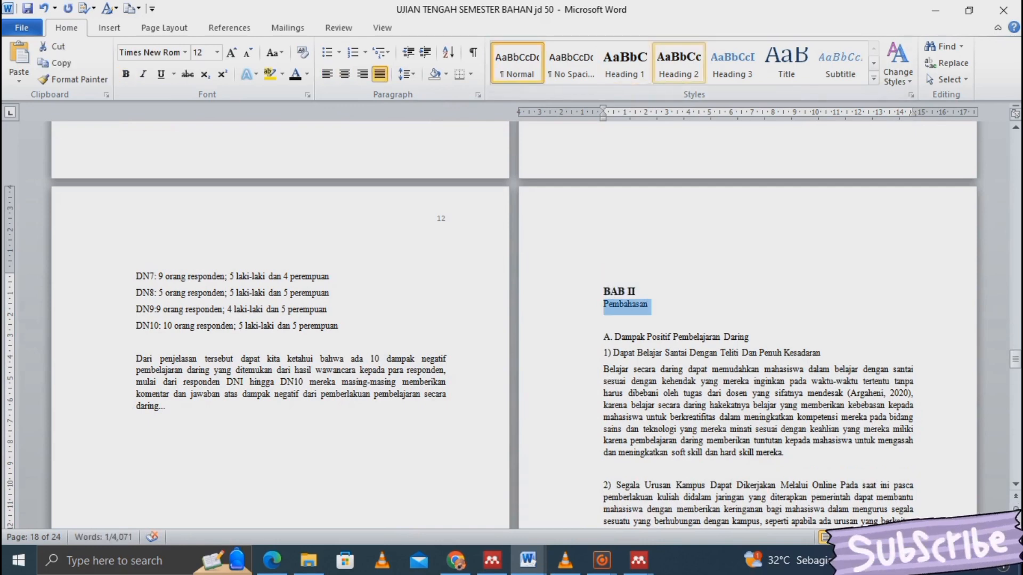
left_click(679, 63)
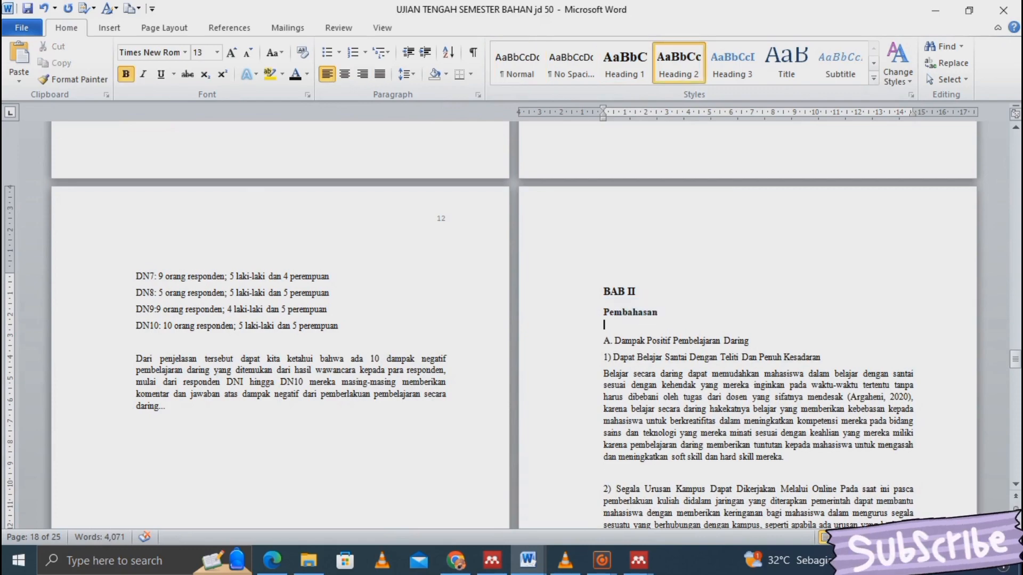
- Apply Heading 1 to BAB III and Heading 2 to its PENUTUP subtitle
scroll(512, 320, "down", 3)
scroll(512, 319, "down", 20)
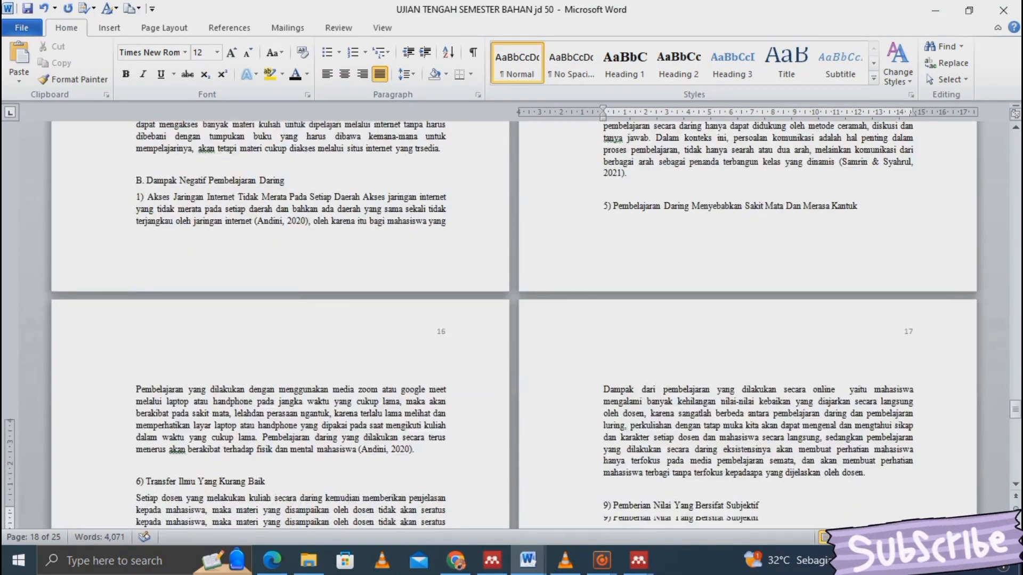
scroll(512, 320, "down", 5)
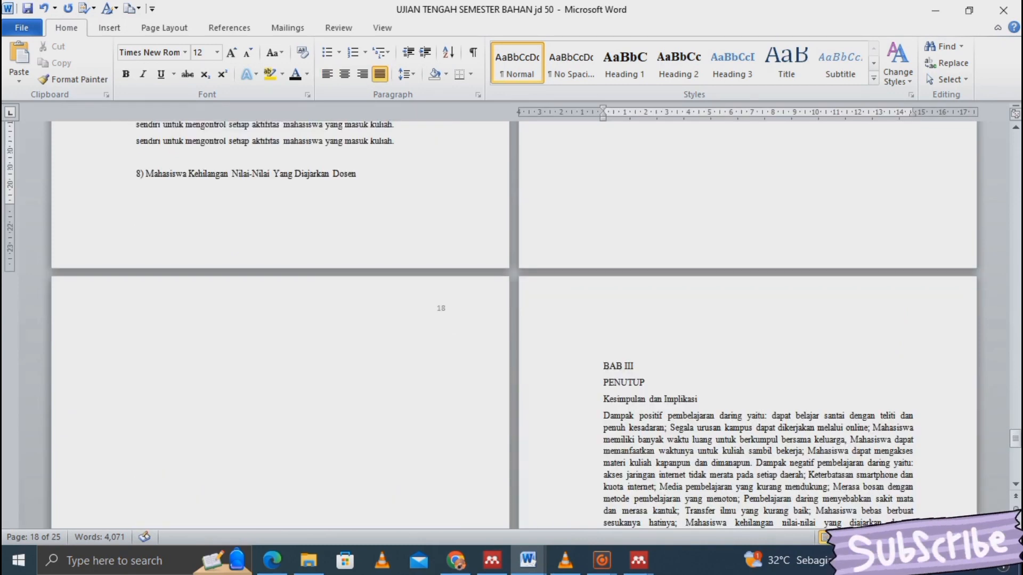
left_click(591, 367)
left_click(625, 62)
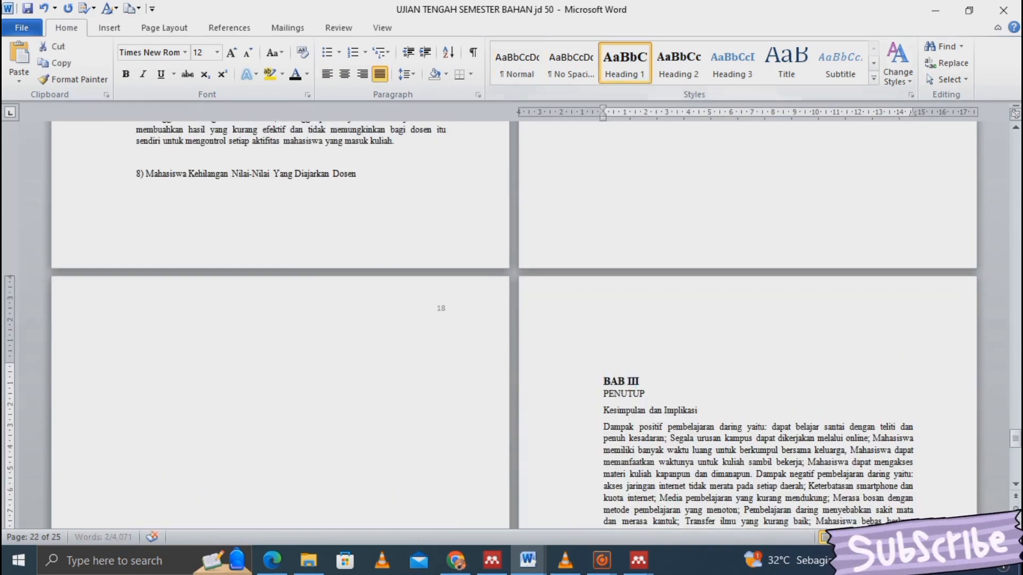
left_click(647, 394)
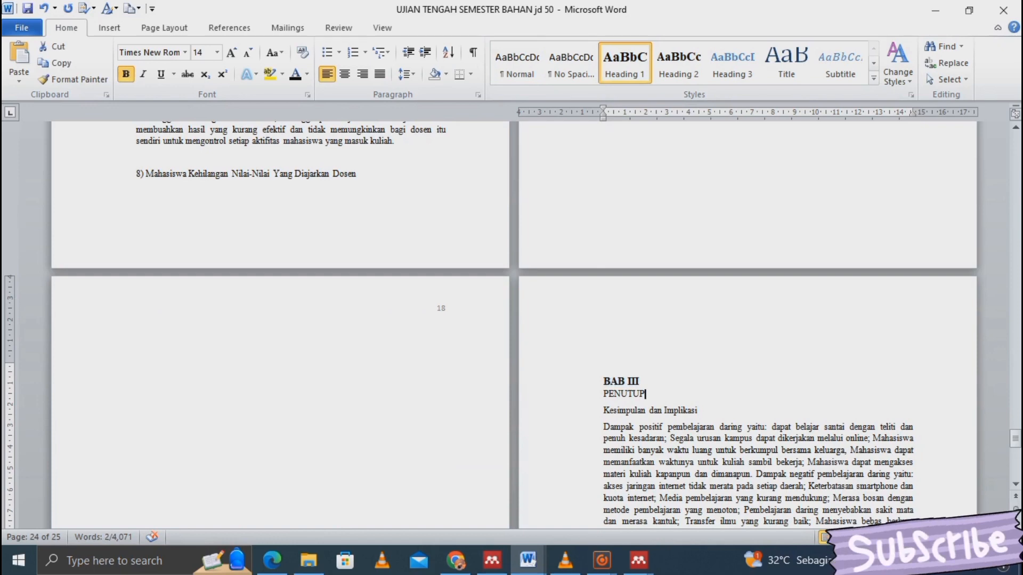
key("shift+Home")
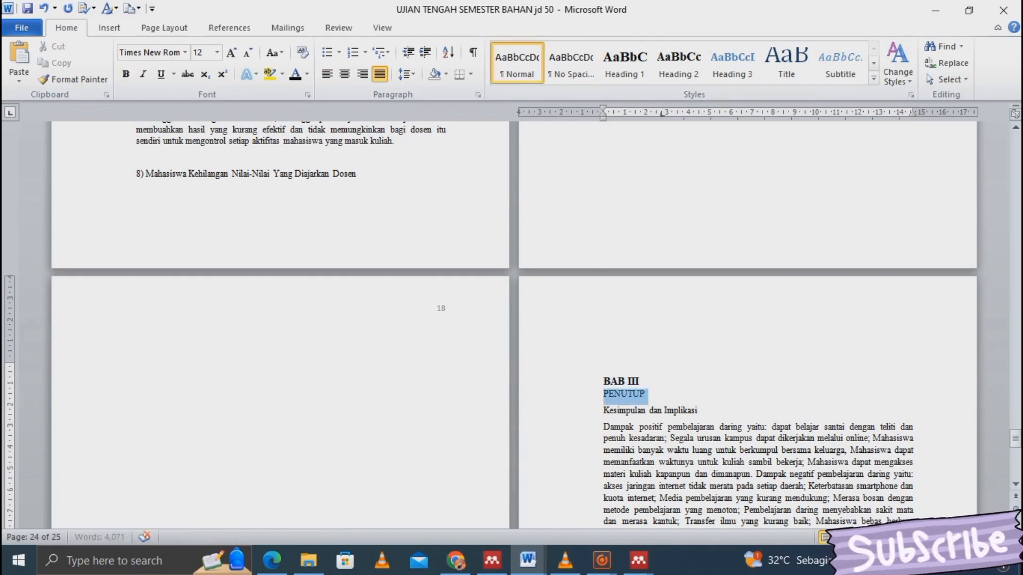
left_click(679, 63)
left_click(640, 380)
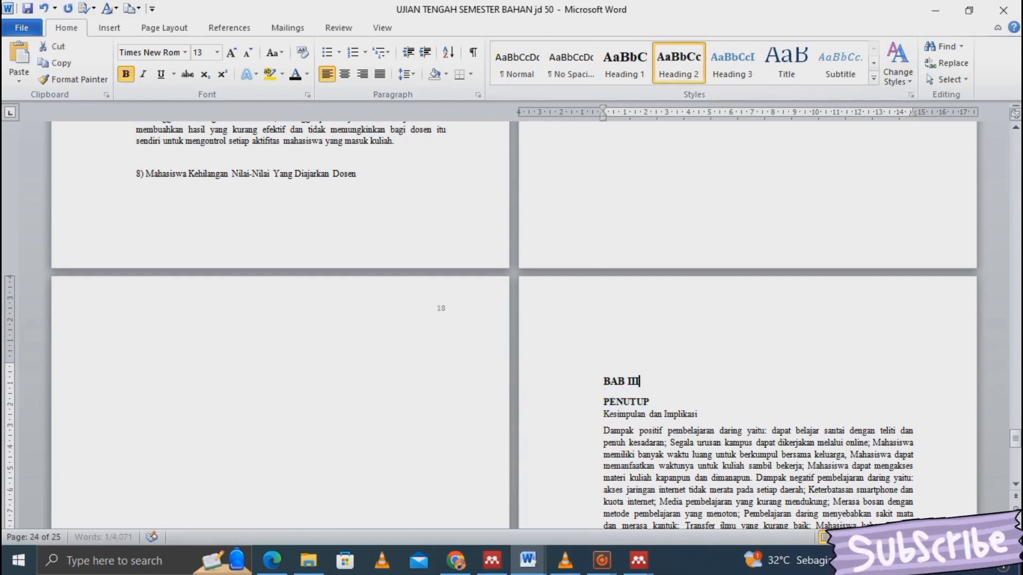
key("Down")
key("Down")
key("Down")
key("Down")
key("Down")
key("Down")
key("Down")
key("Down")
key("Down")
key("Down")
key("Down")
key("Down")
key("Down")
key("Down")
key("Down")
key("Down")
key("Down")
key("Down")
key("Down")
key("Down")
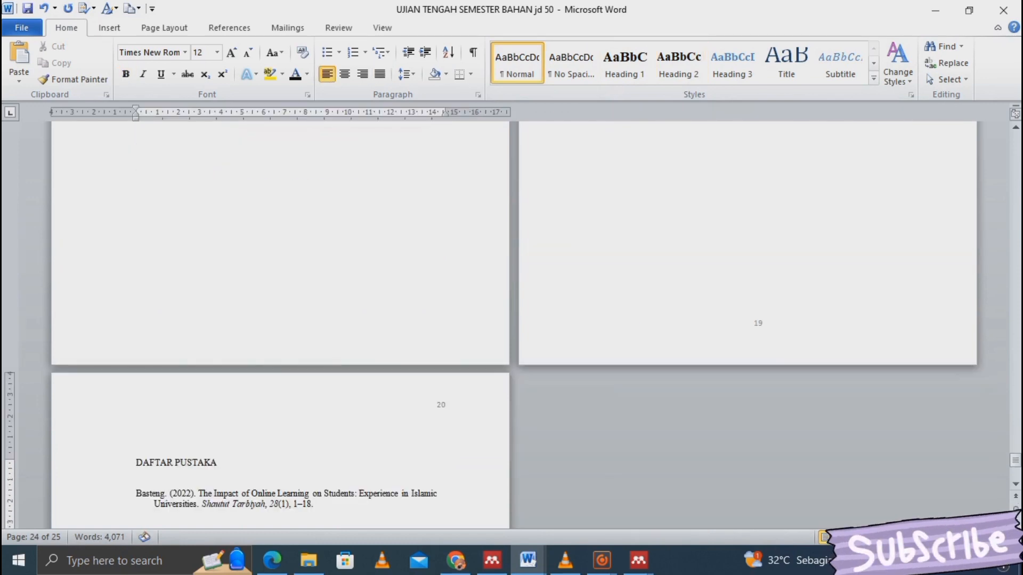
- Apply Heading 1 to DAFTAR PUSTAKA, then scroll back to check the Pembahasan subtitle's style
key("Down")
key("shift+Home")
key("ctrl+j")
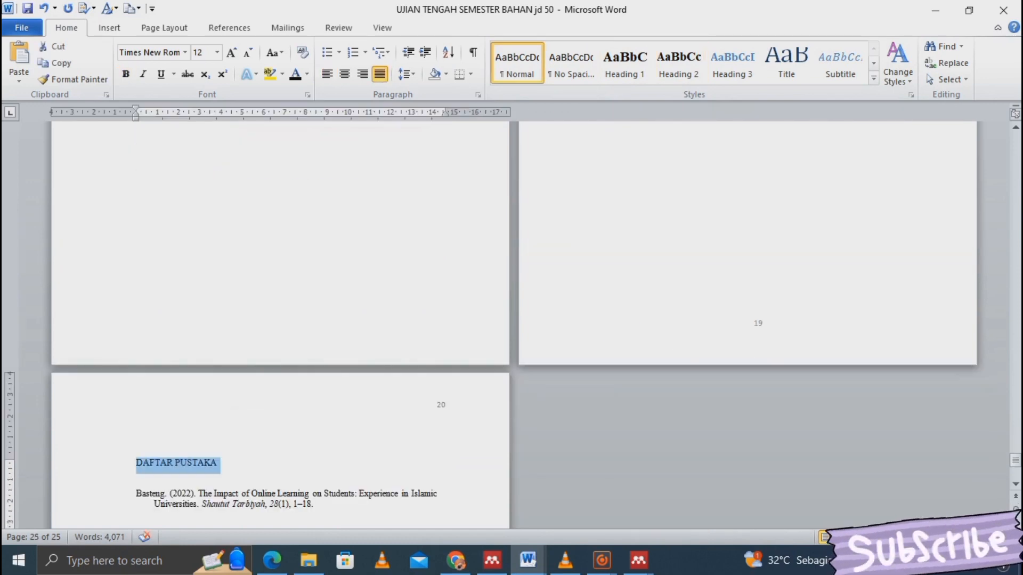
left_click(624, 62)
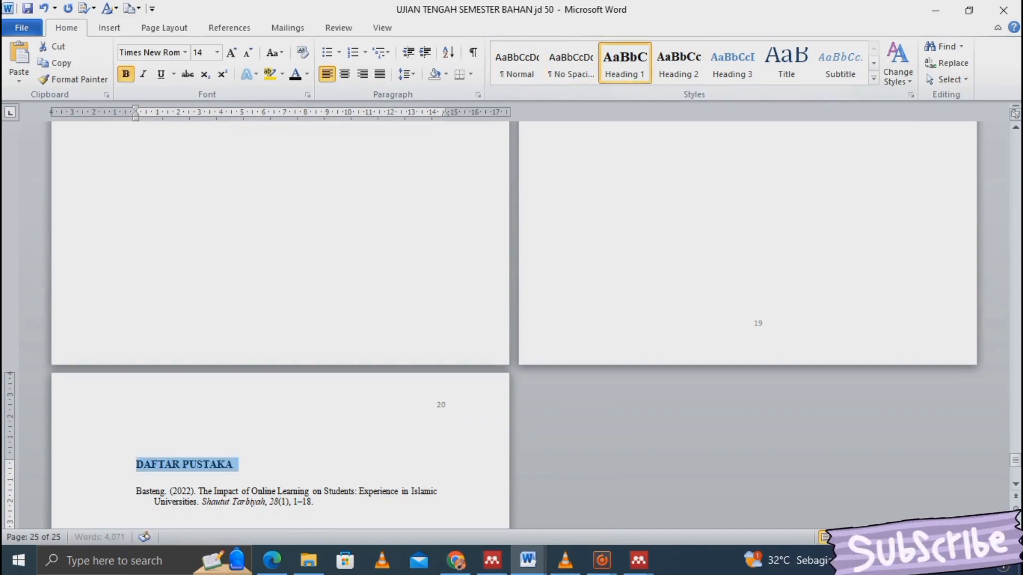
left_click(655, 129)
scroll(655, 128, "up", 15)
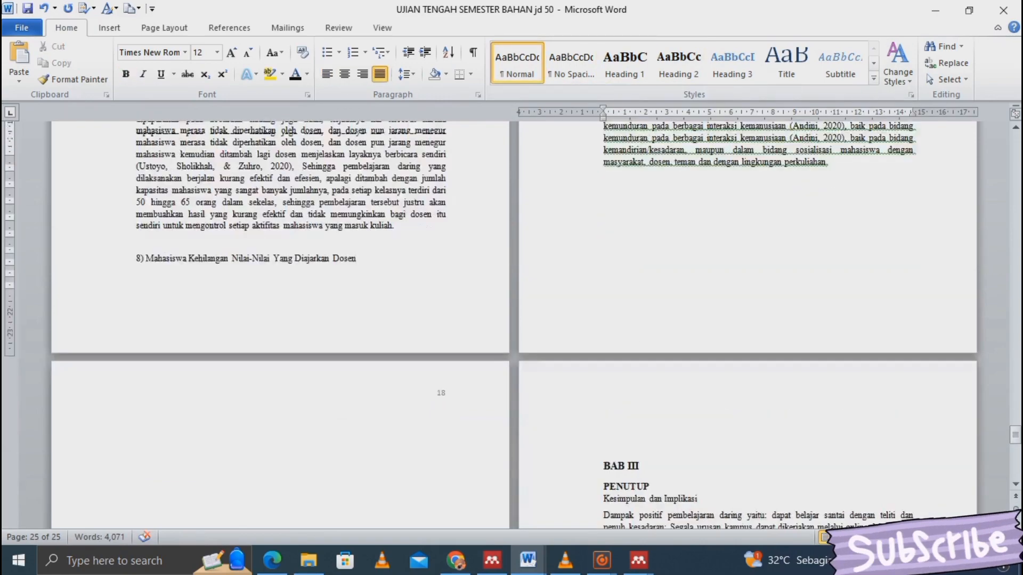
scroll(655, 128, "up", 7)
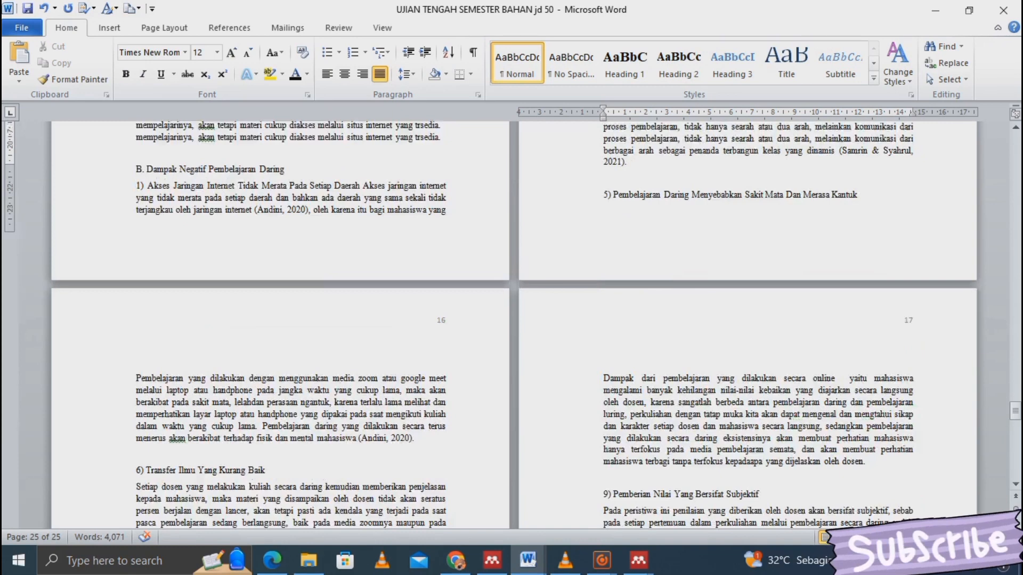
scroll(655, 131, "up", 20)
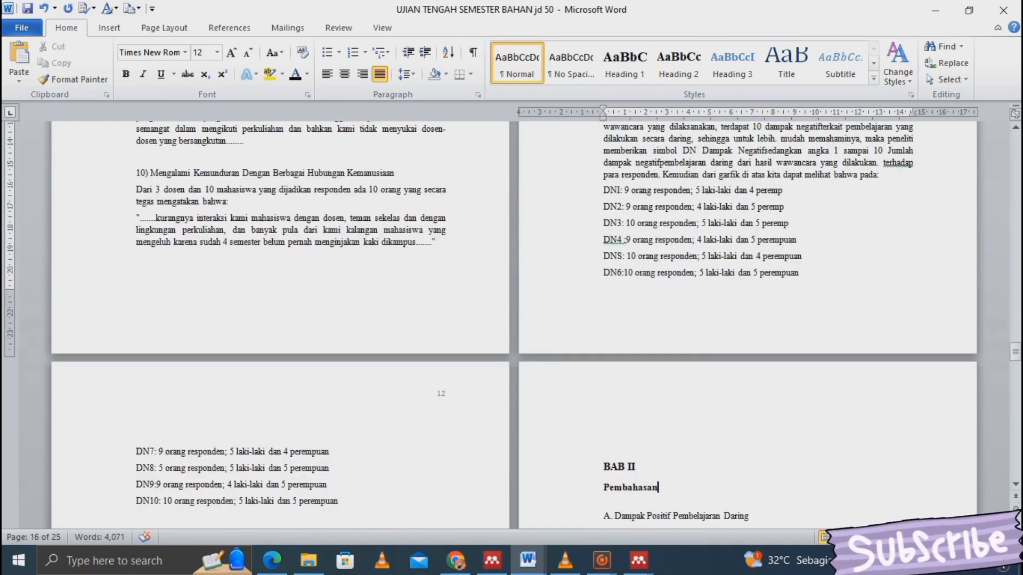
double_click(659, 487)
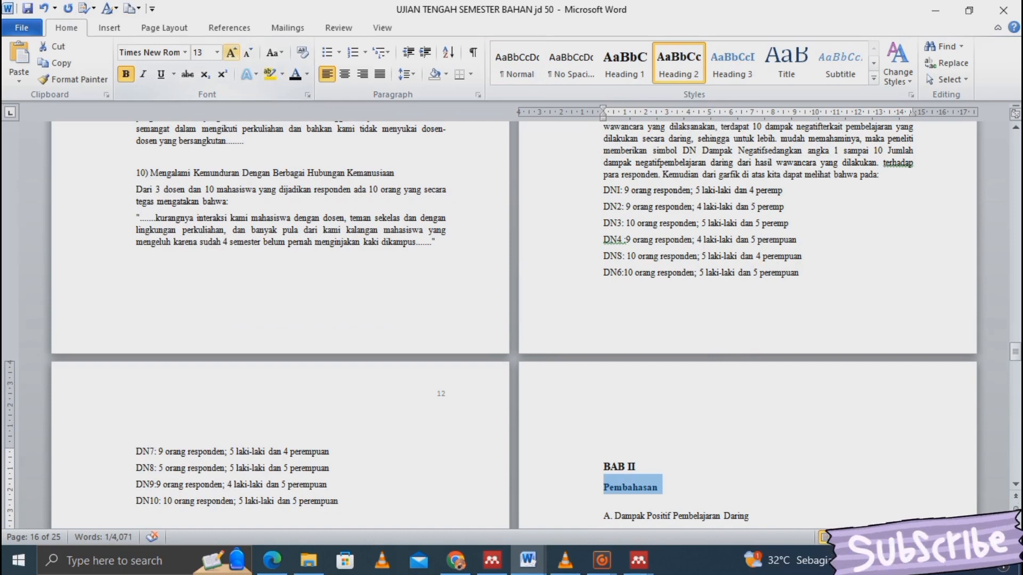